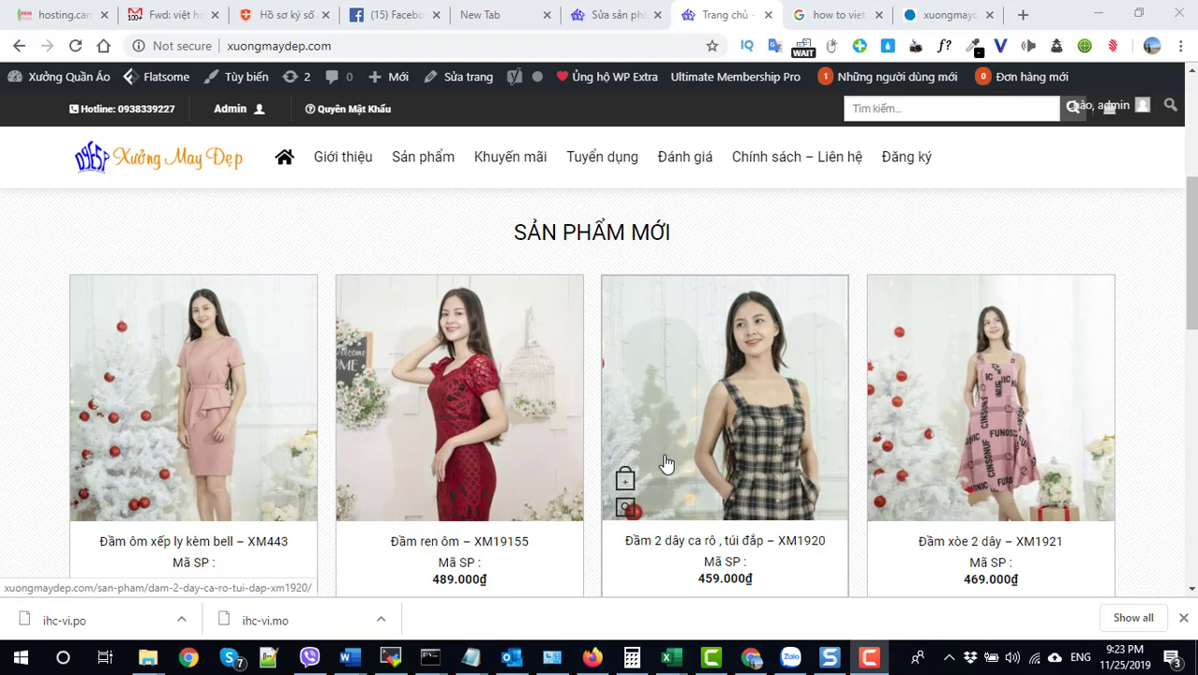
Open the shop page of the product "Đầm ren ôm – XM19155" and examine its details and purchase options
left_click(465, 416)
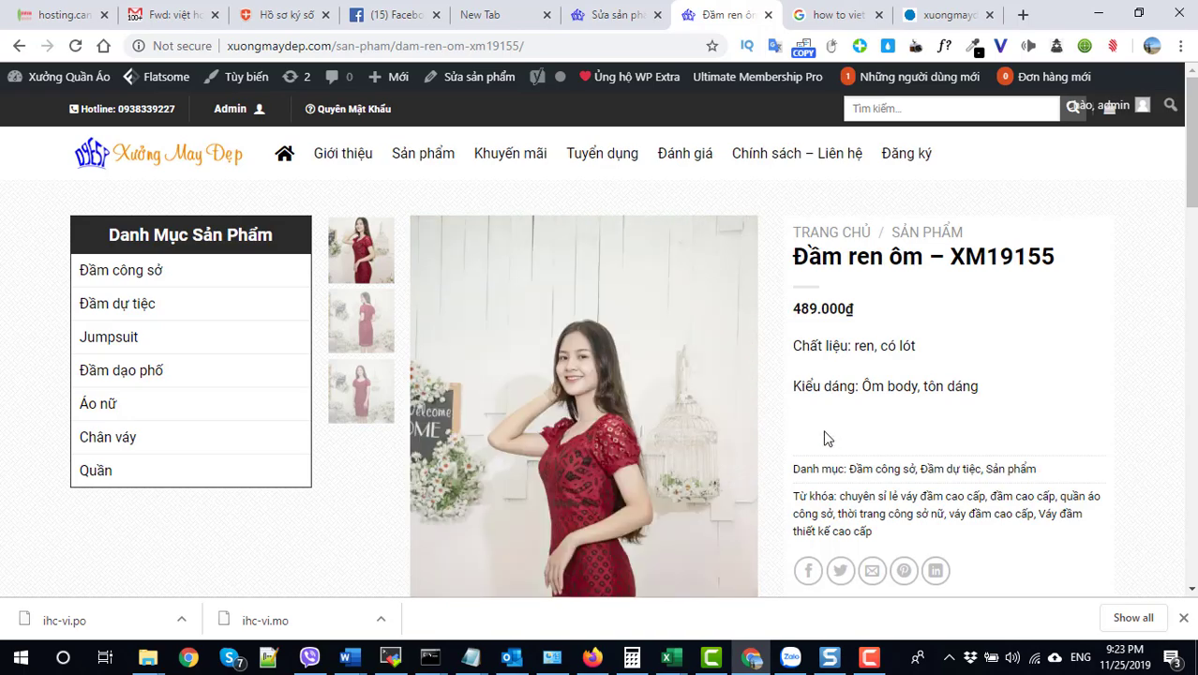
scroll(824, 438, "down", 2)
scroll(821, 433, "up", 1)
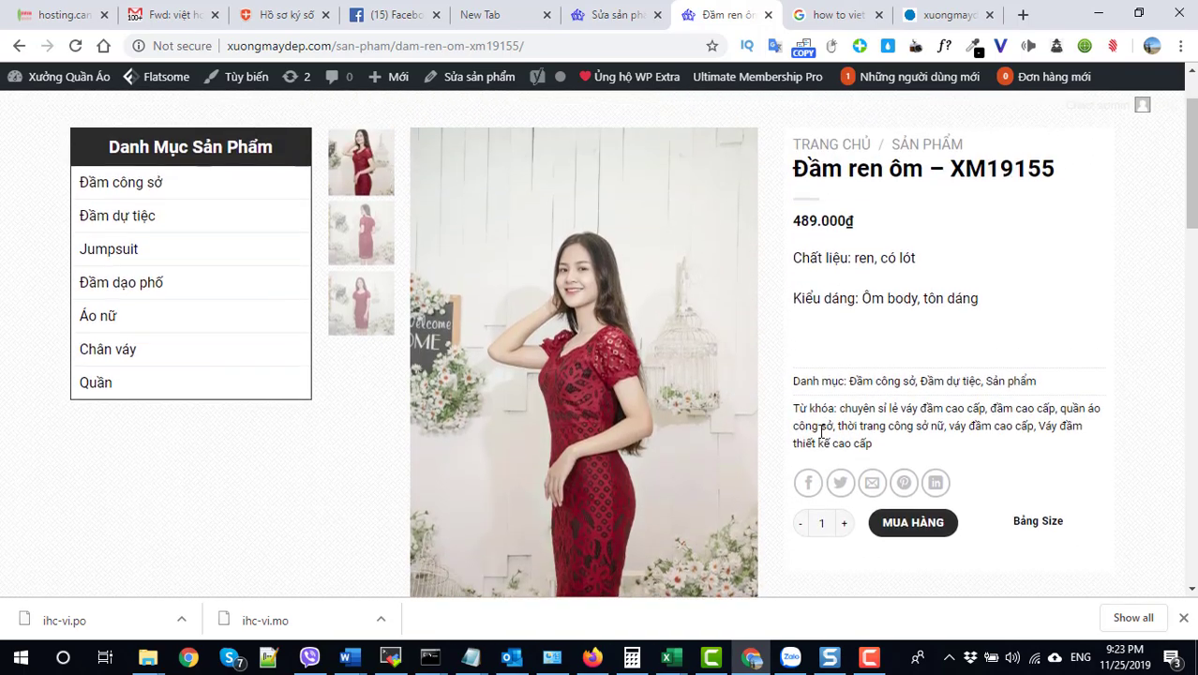
scroll(822, 431, "up", 1)
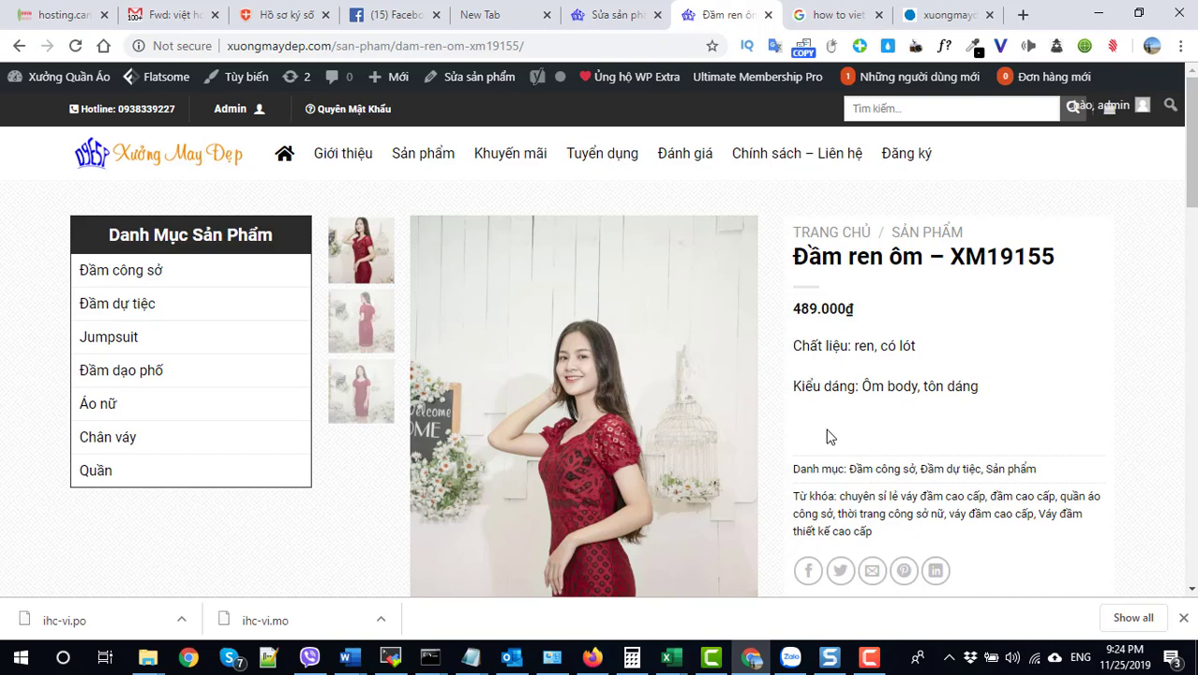
scroll(816, 468, "down", 4)
scroll(815, 469, "up", 5)
Return to the site's admin area and open the product attributes page (Các thuộc tính)
left_click(607, 15)
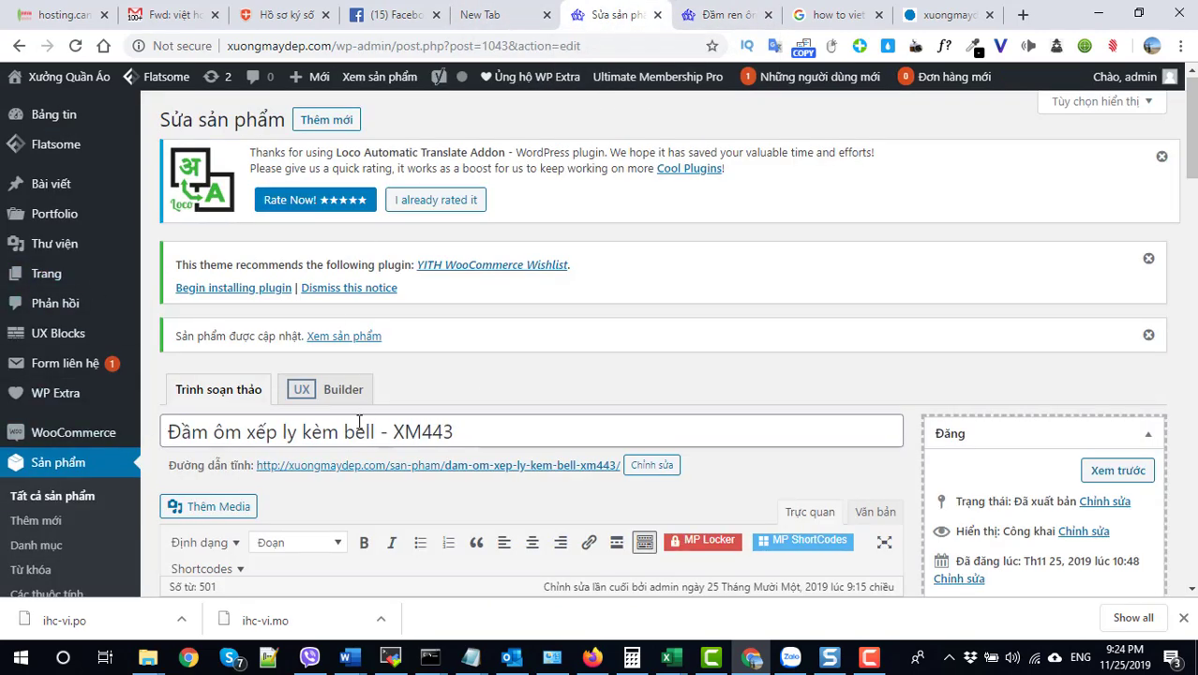
left_click(46, 116)
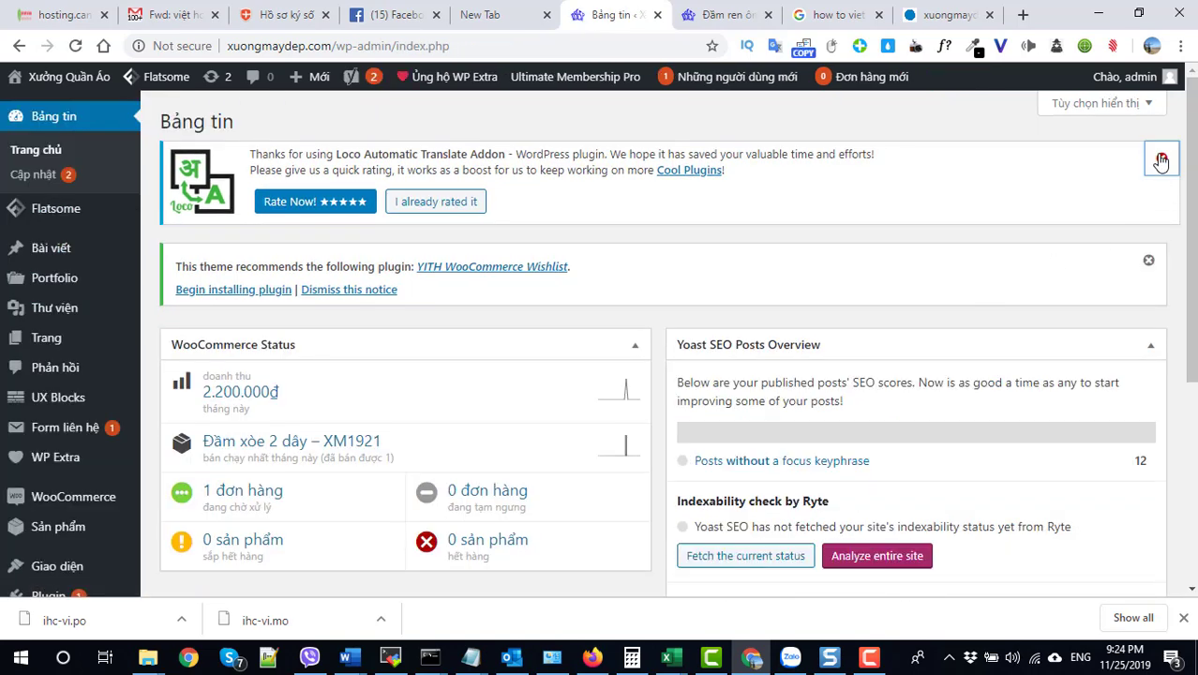
left_click(1161, 161)
left_click(1149, 159)
scroll(280, 501, "down", 2)
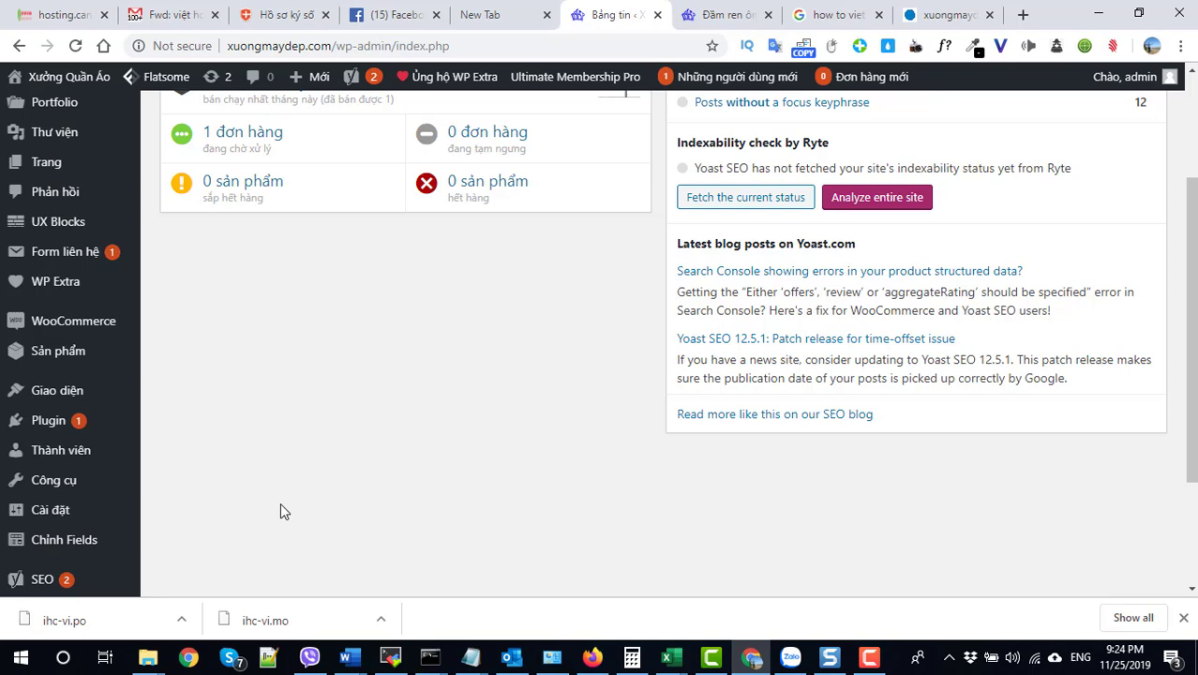
mouse_move(81, 353)
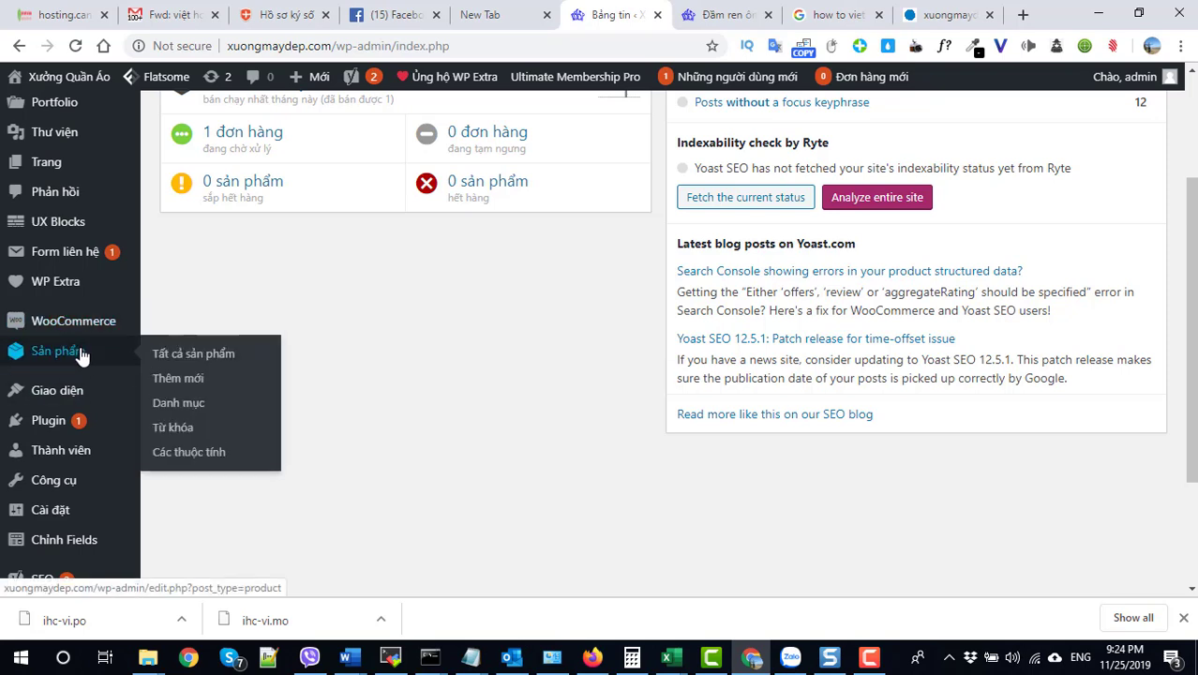
left_click(169, 453)
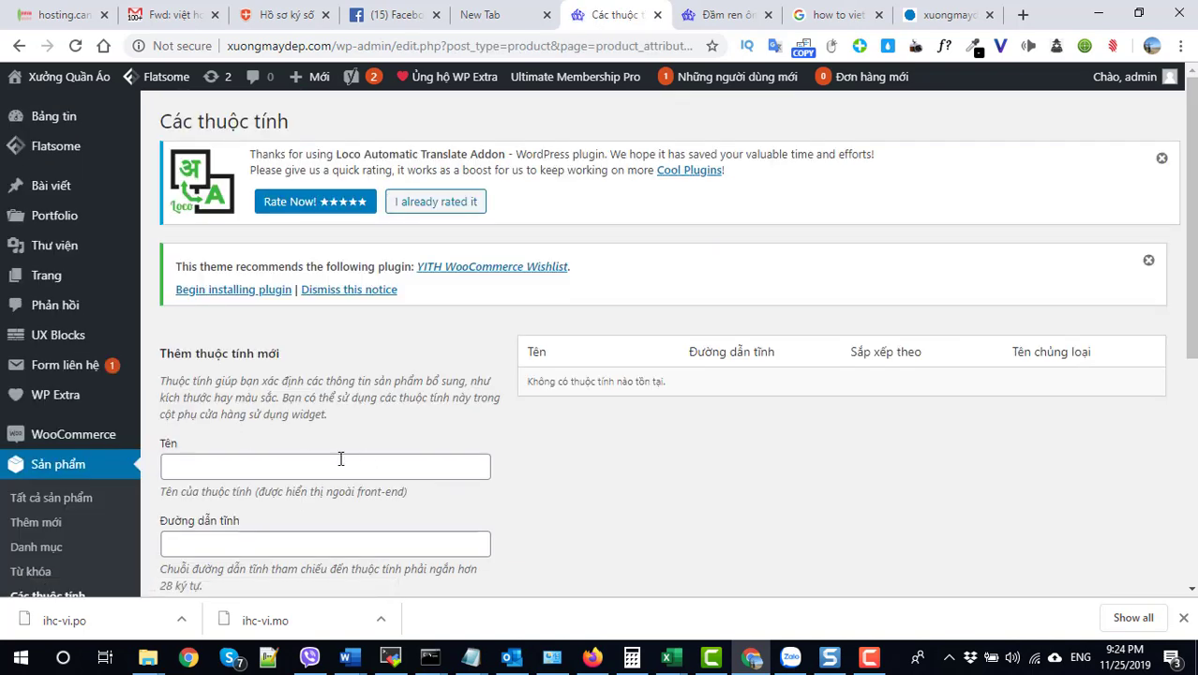
Add a new product attribute named "Màu sắc" with the default sorting
left_click(275, 467)
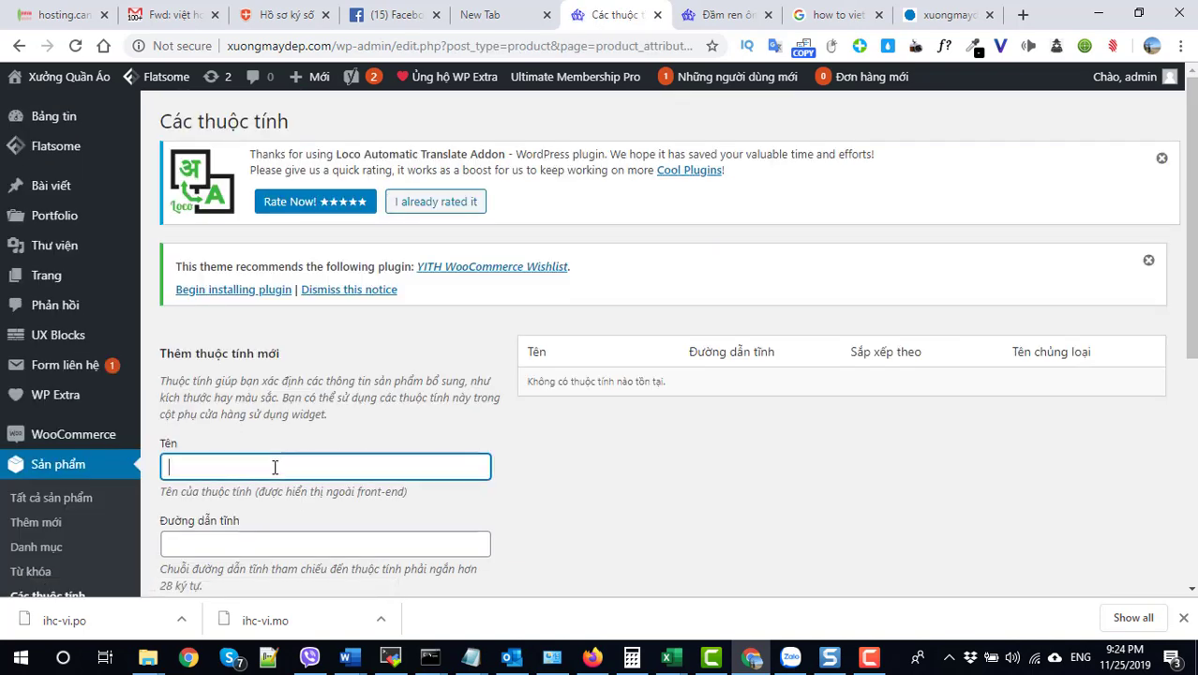
type("Màu sa")
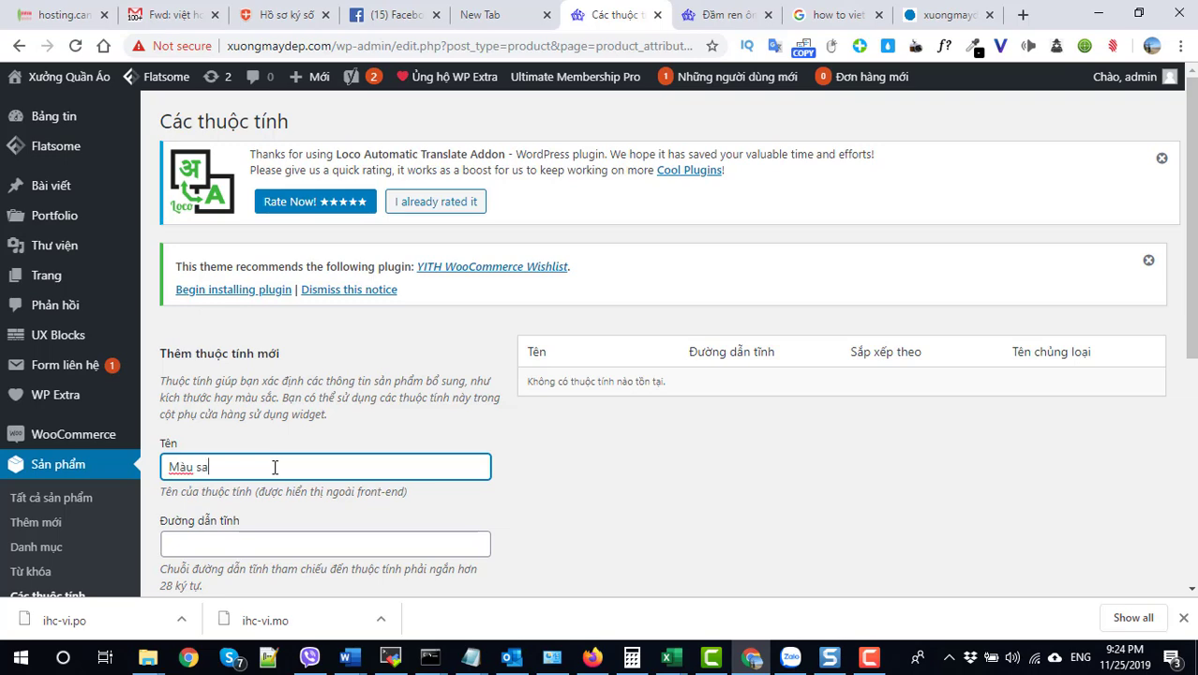
type("ắc")
scroll(281, 440, "down", 5)
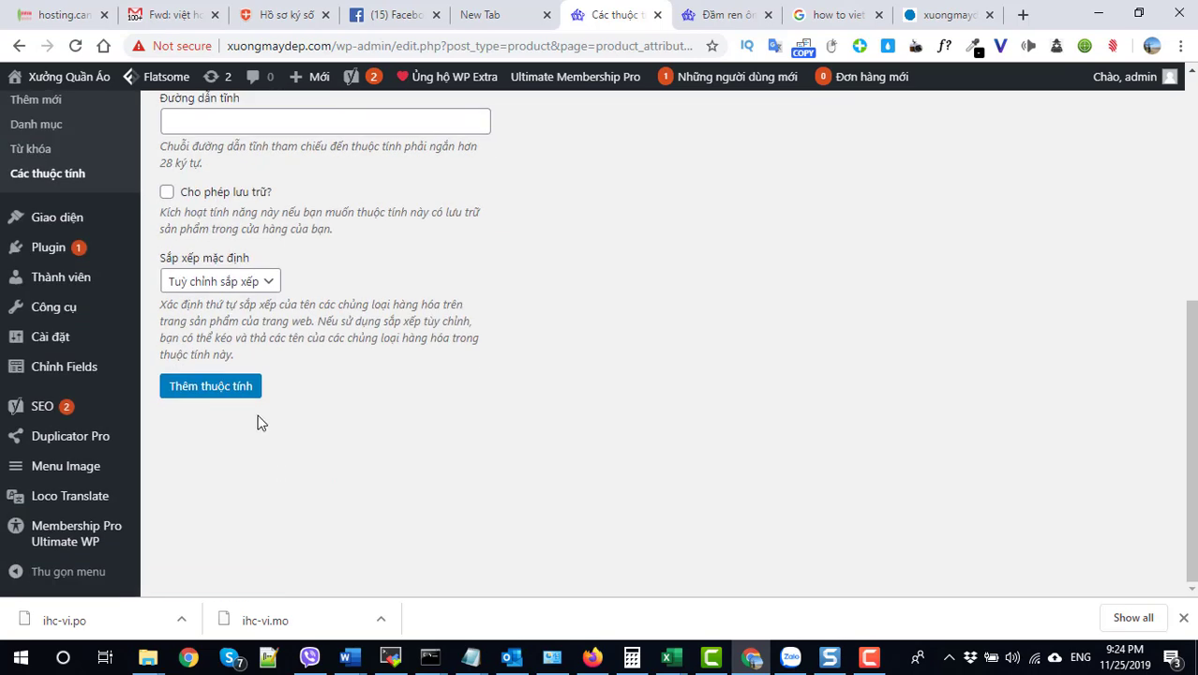
left_click(222, 389)
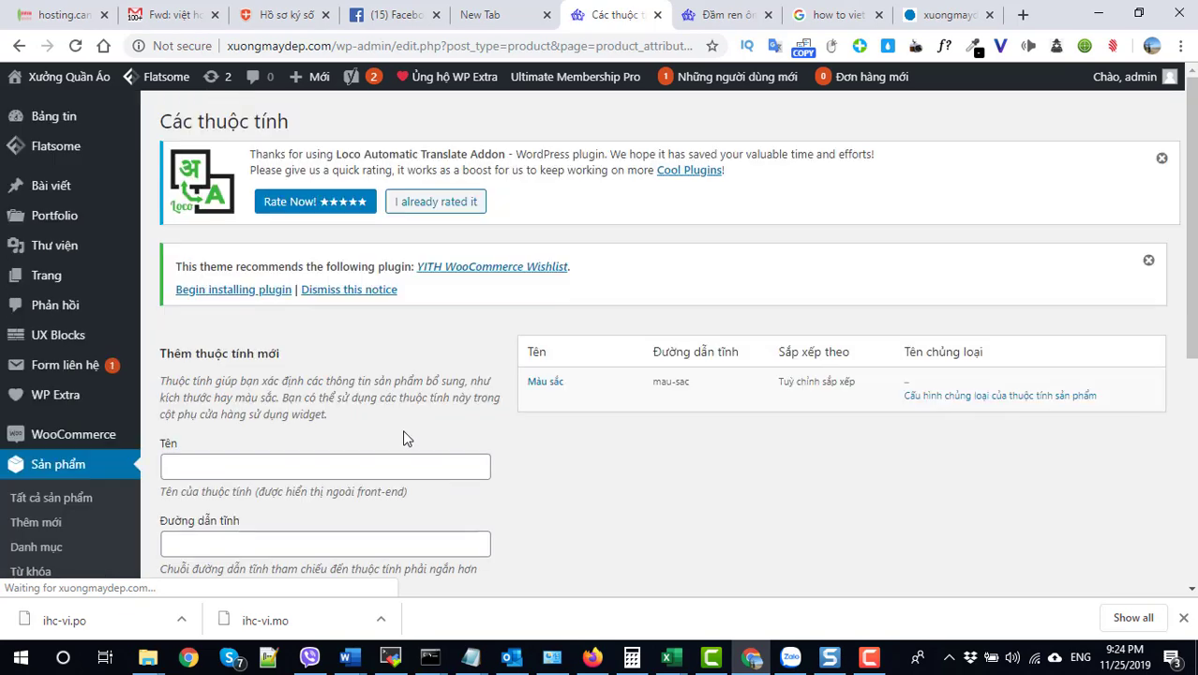
Add a second product attribute named "Size" with the default sorting
scroll(405, 450, "down", 2)
left_click(228, 292)
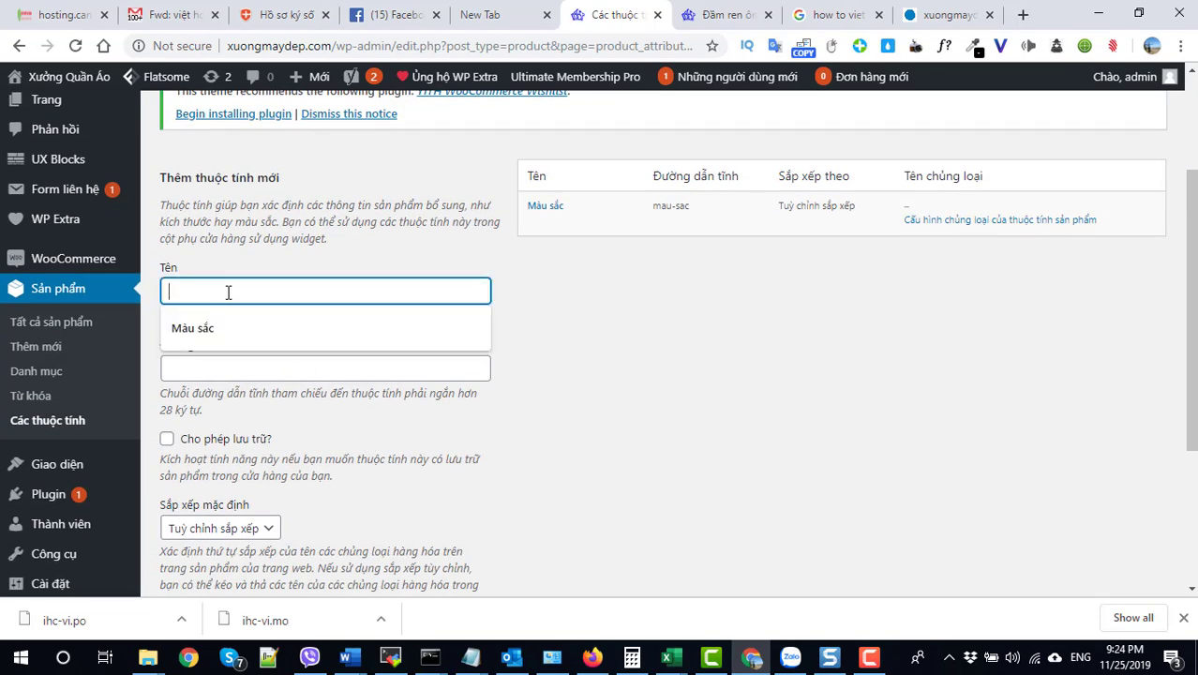
type("Size")
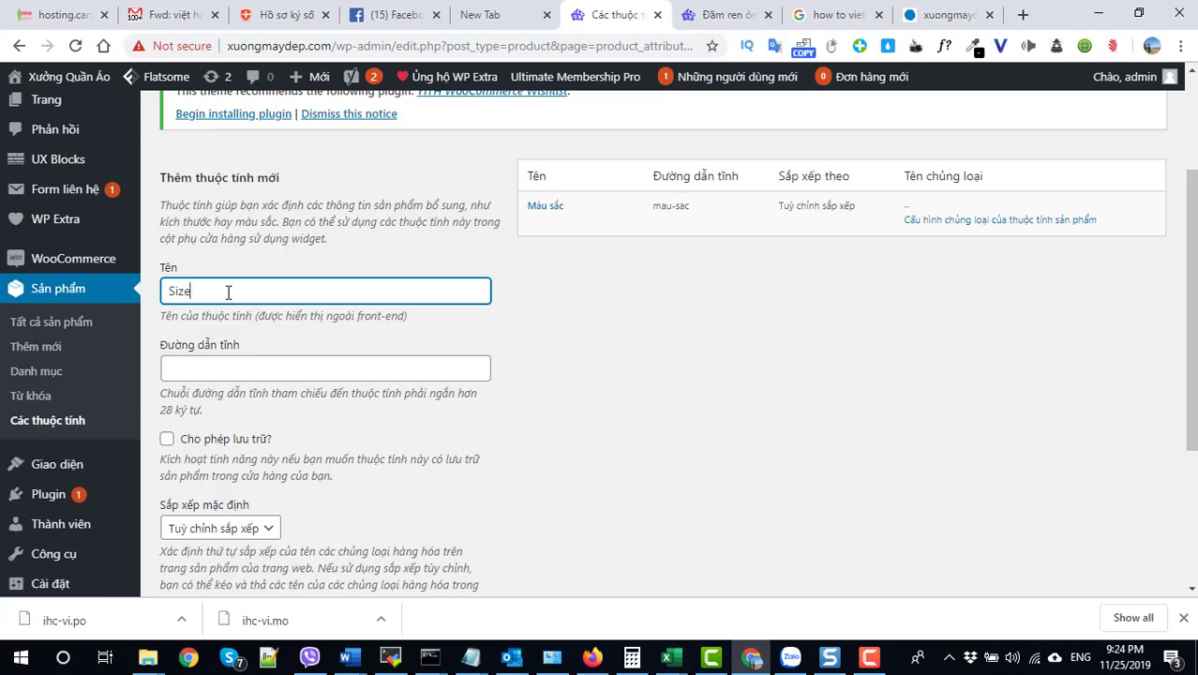
scroll(228, 292, "down", 2)
left_click(188, 459)
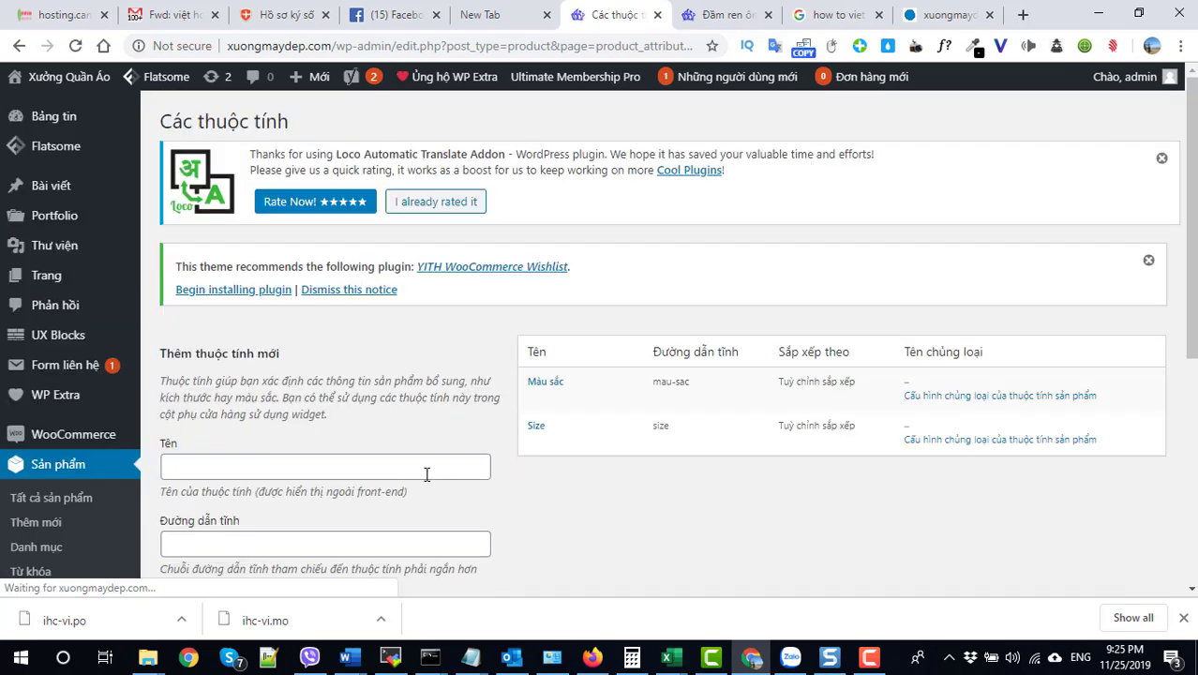
Open the terms of the "Màu sắc" attribute and add the colour "Đỏ"
left_click(531, 381)
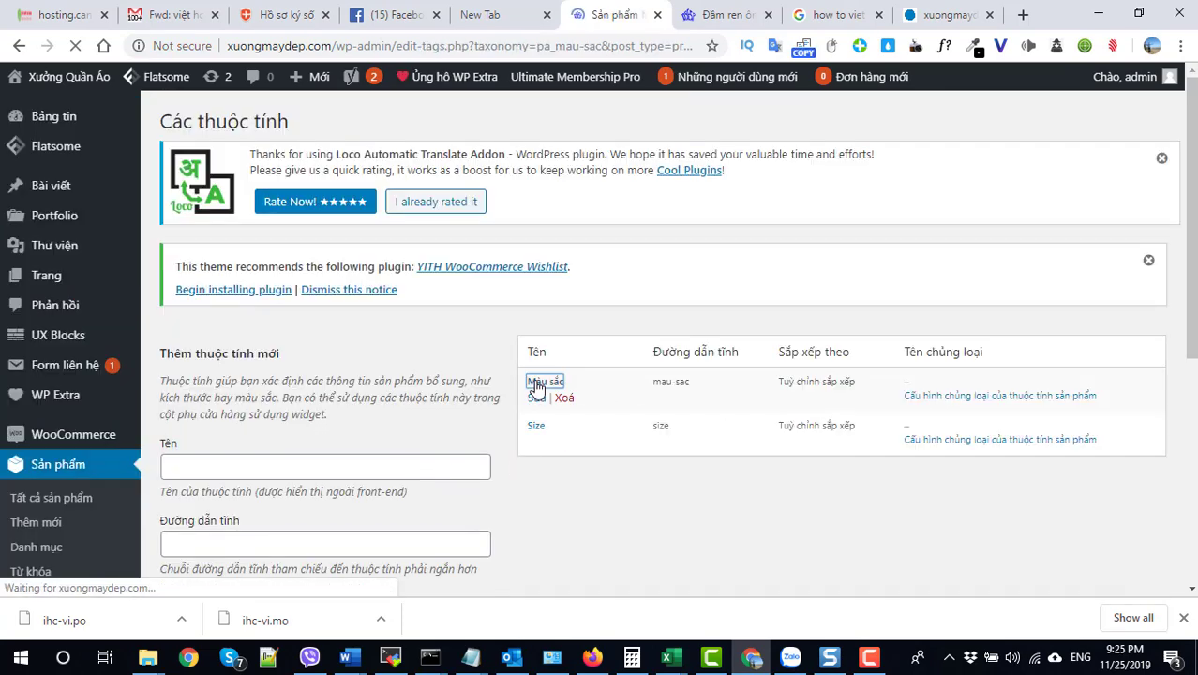
scroll(535, 388, "down", 4)
scroll(537, 389, "up", 3)
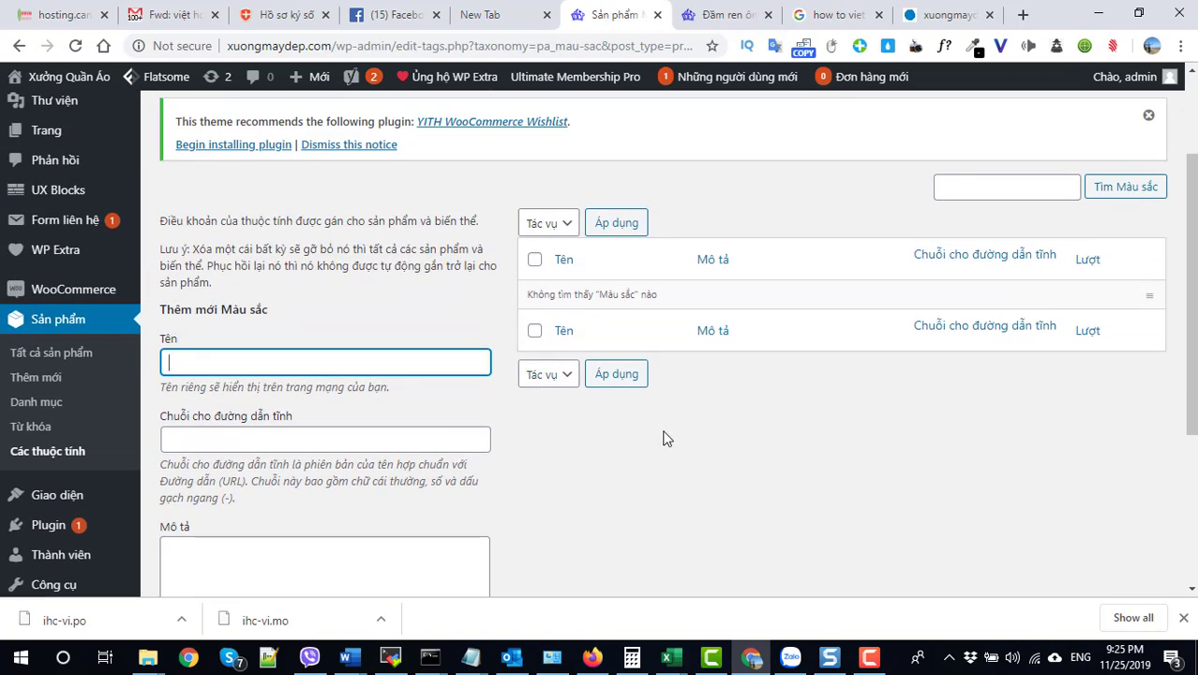
type("Đo")
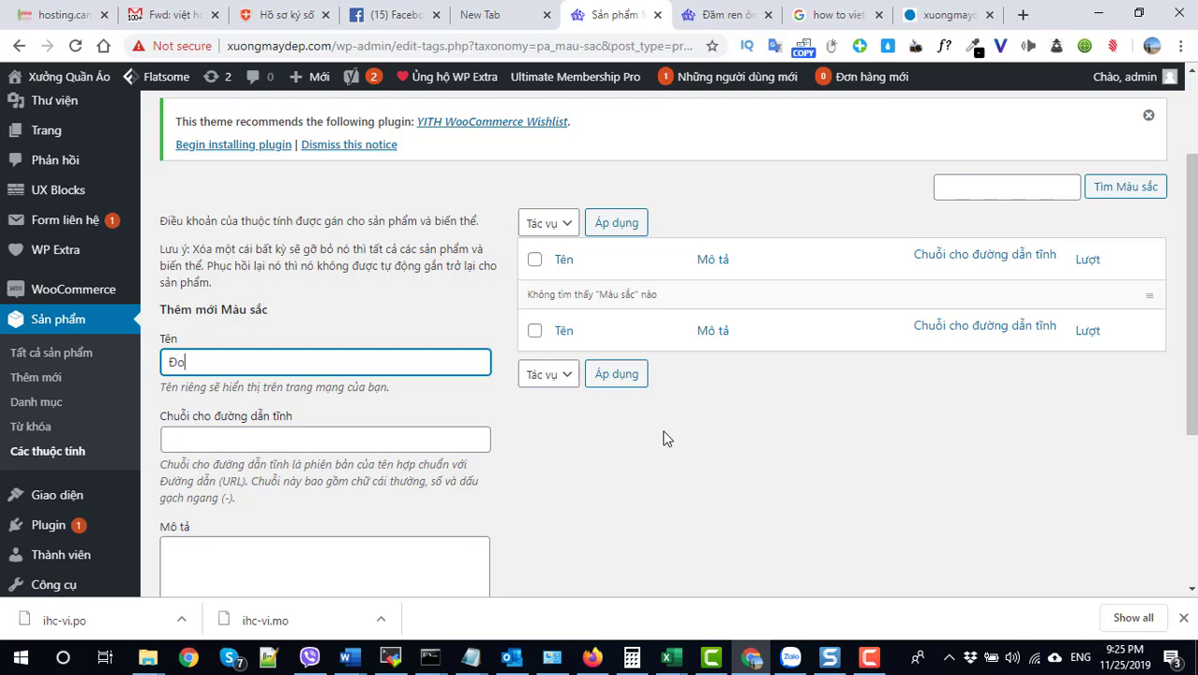
type("ór")
scroll(319, 450, "down", 2)
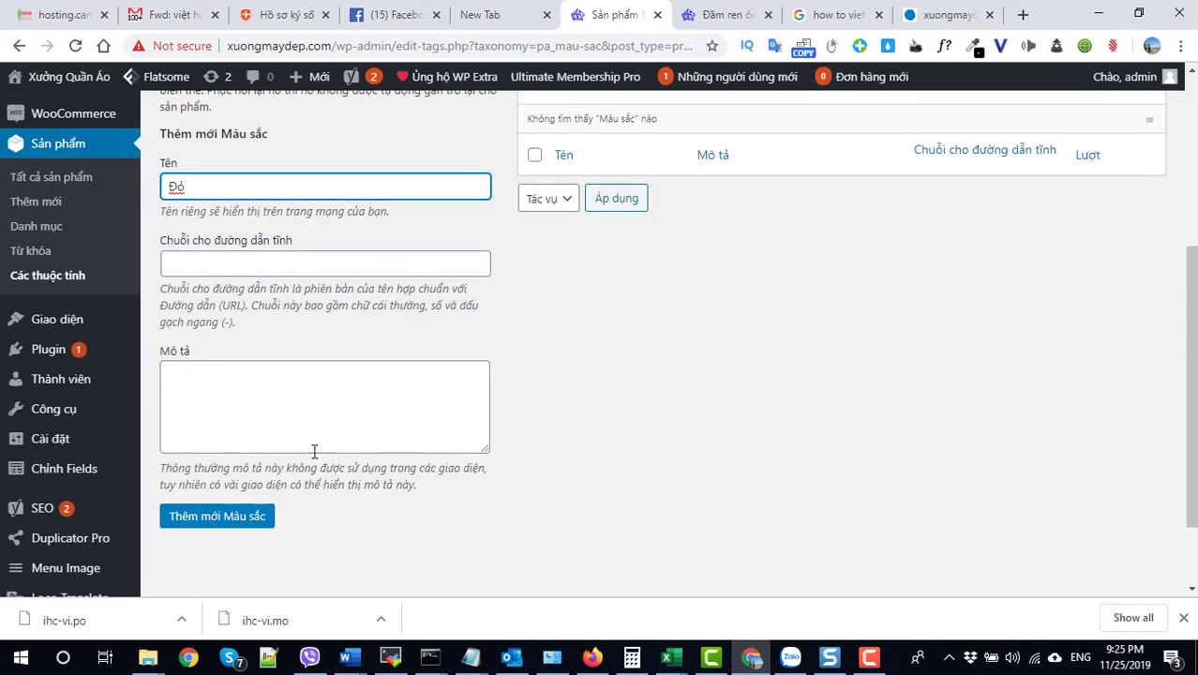
left_click(251, 520)
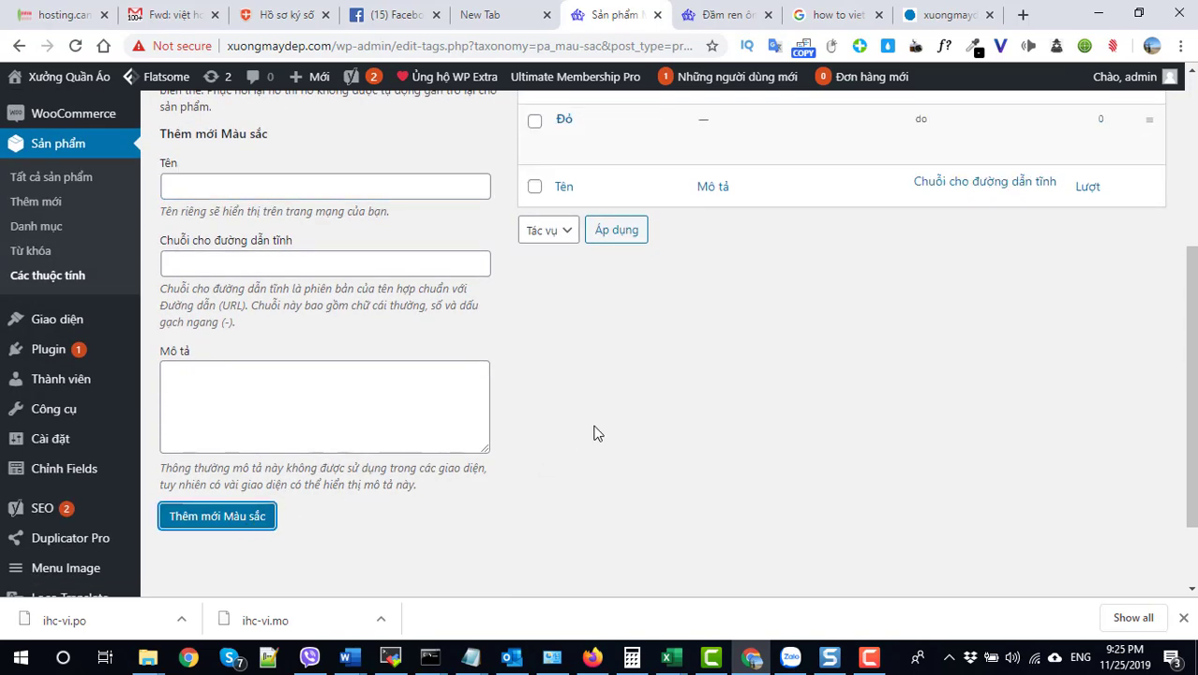
Examine the colour term list, its display options and the form for adding terms
scroll(595, 431, "up", 2)
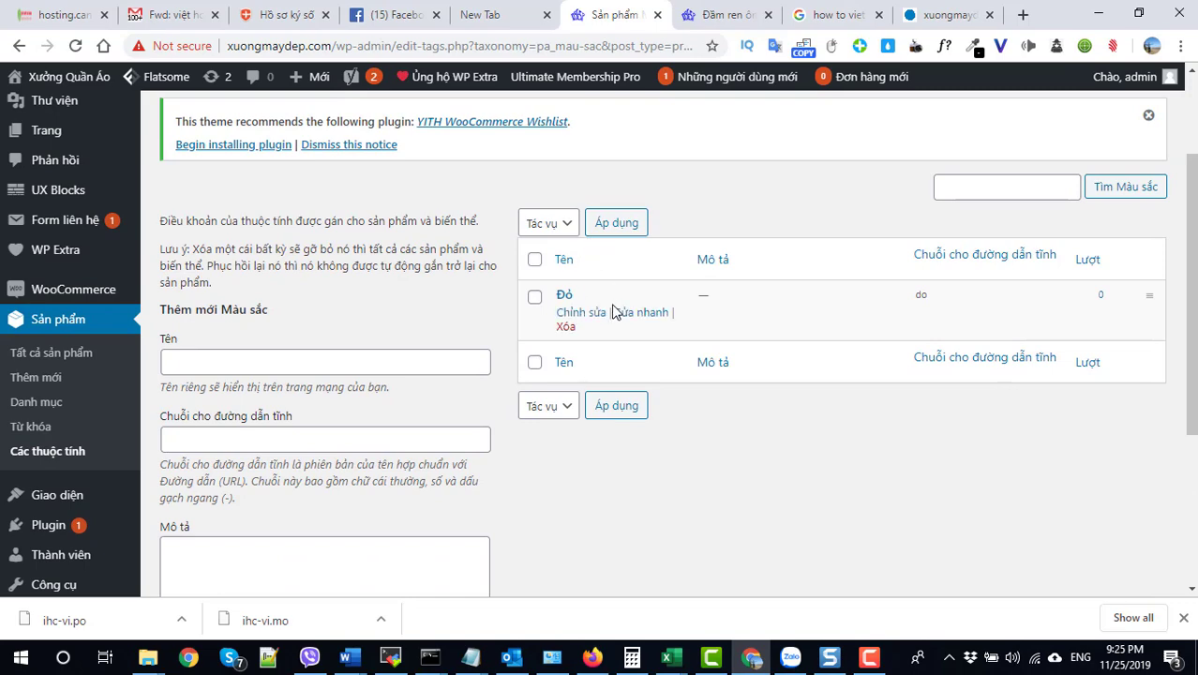
scroll(872, 352, "up", 2)
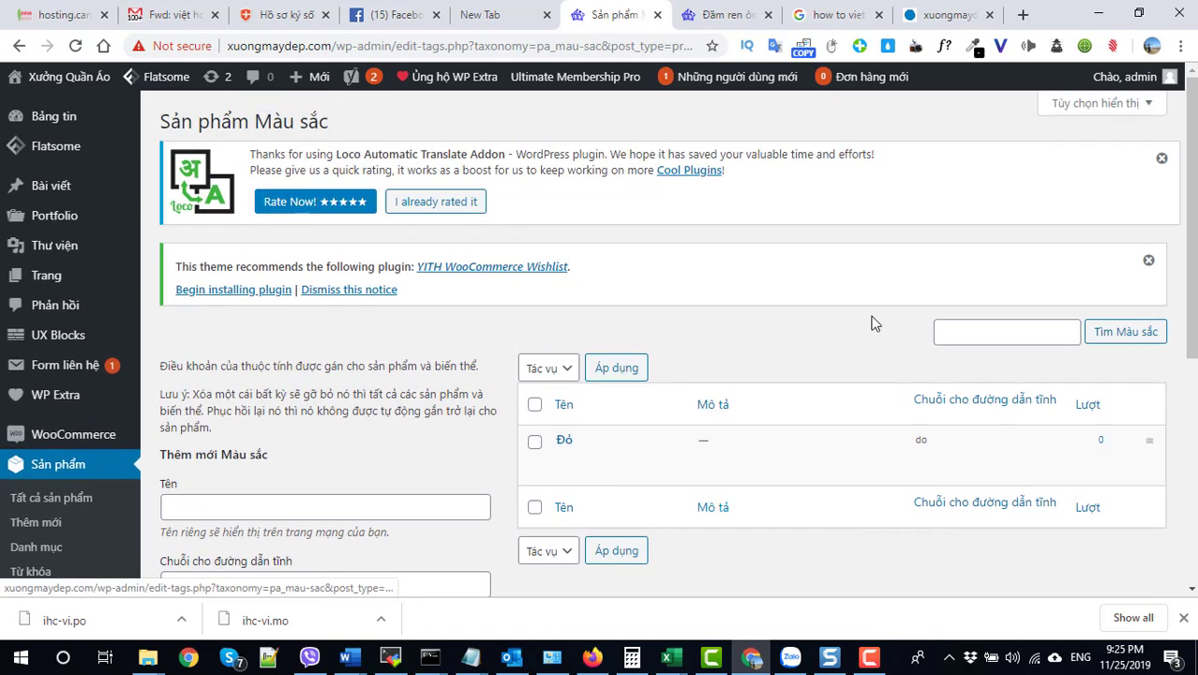
left_click(1055, 111)
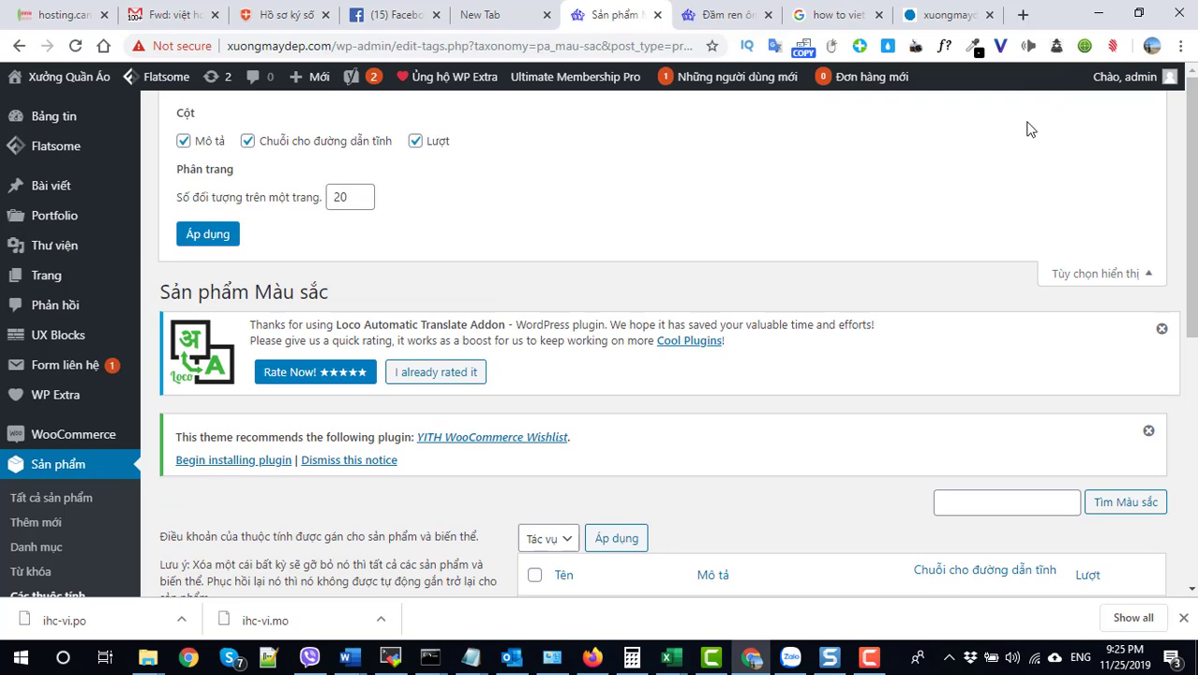
left_click(1080, 270)
scroll(618, 310, "down", 2)
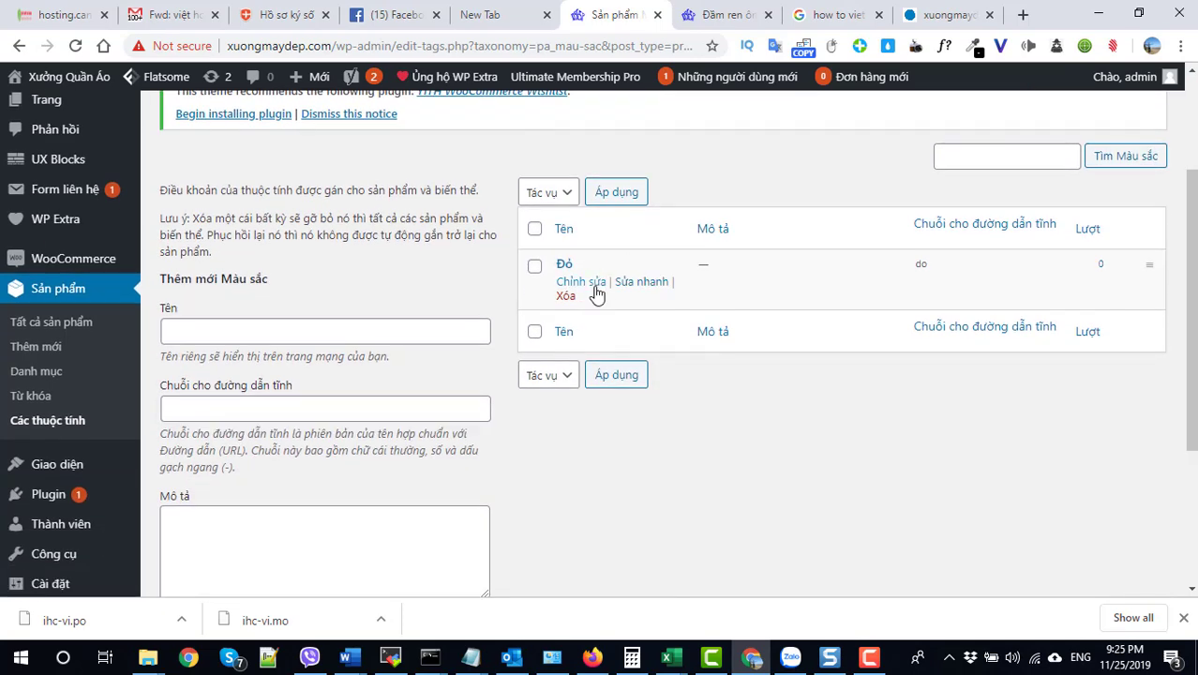
scroll(596, 291, "down", 2)
scroll(597, 294, "up", 2)
scroll(355, 407, "down", 2)
scroll(251, 533, "up", 4)
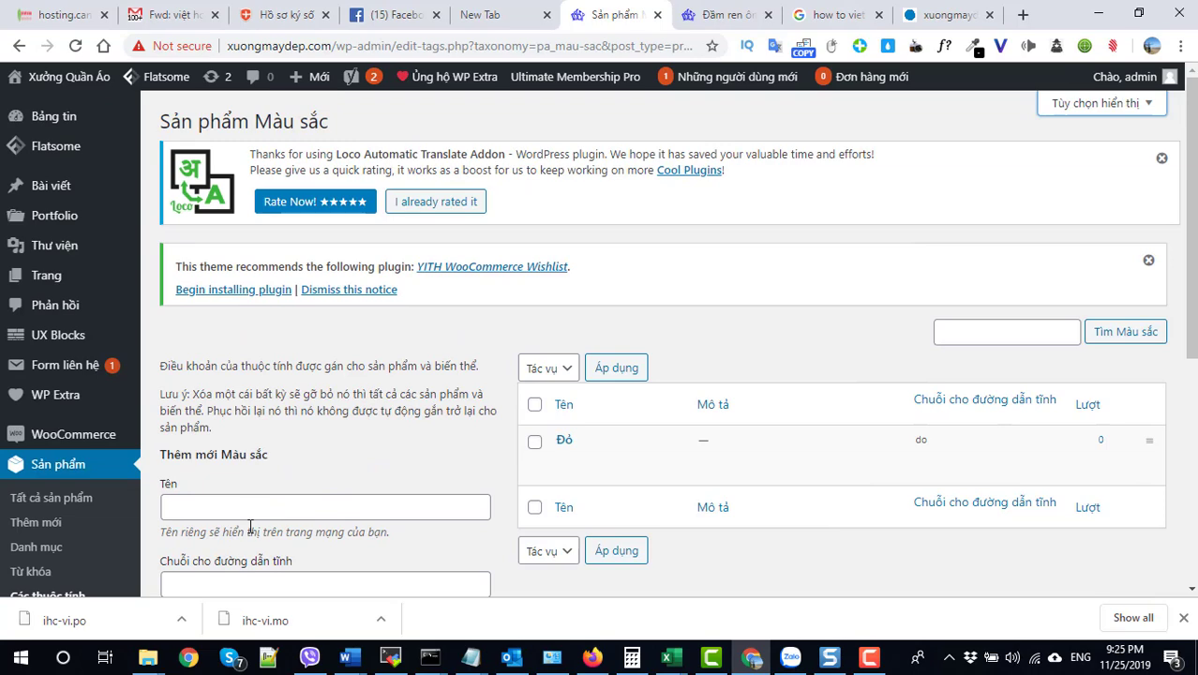
Add the colour "Trắng" to the "Màu sắc" attribute
left_click(243, 503)
scroll(243, 502, "down", 1)
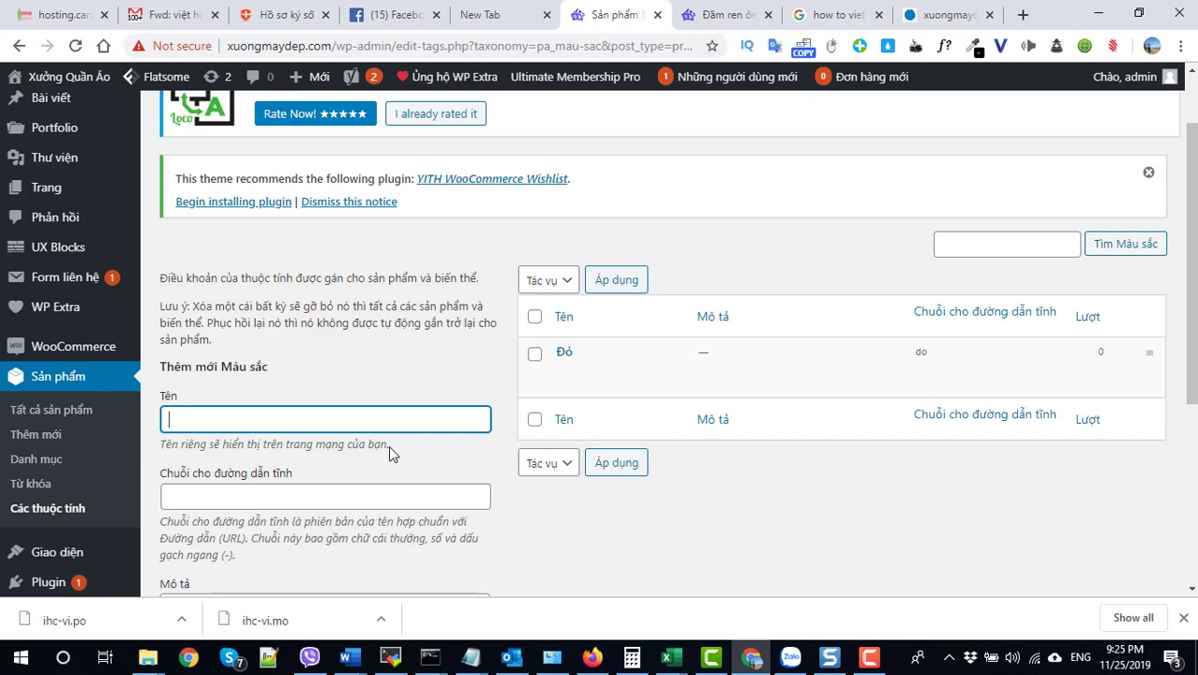
type("Trang")
scroll(389, 446, "down", 4)
left_click(215, 420)
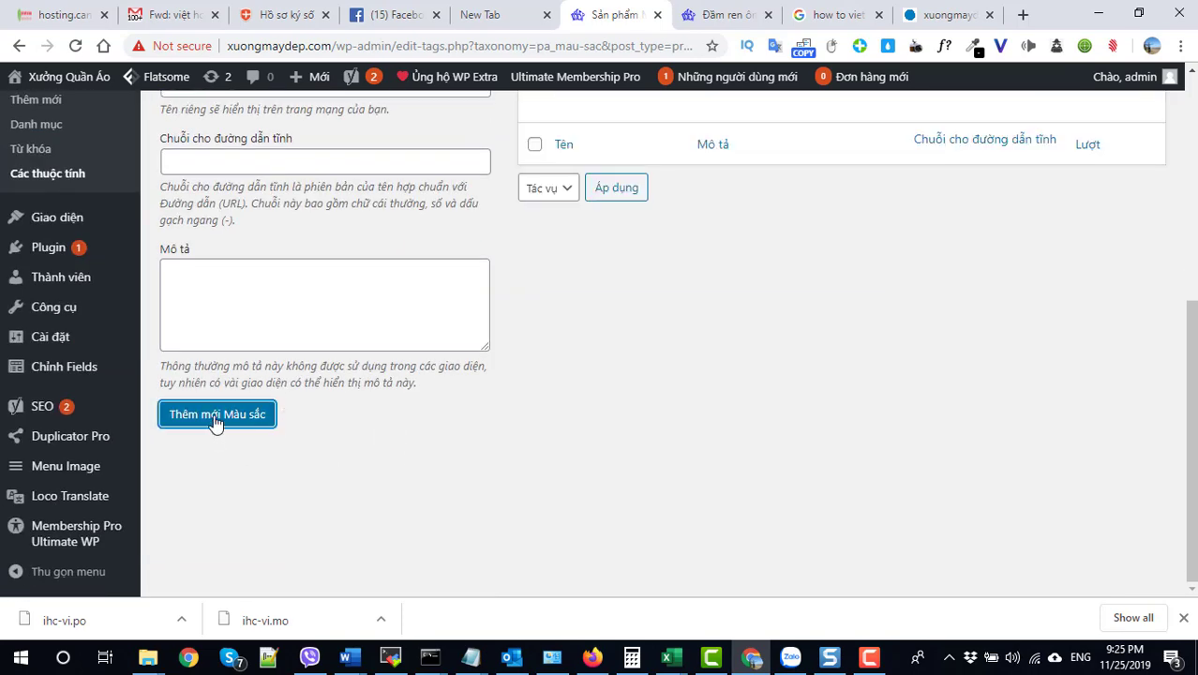
Add the colour "Hồng" to the "Màu sắc" attribute
scroll(211, 438, "up", 2)
left_click(209, 265)
type("Hông")
scroll(222, 454, "down", 2)
left_click(218, 417)
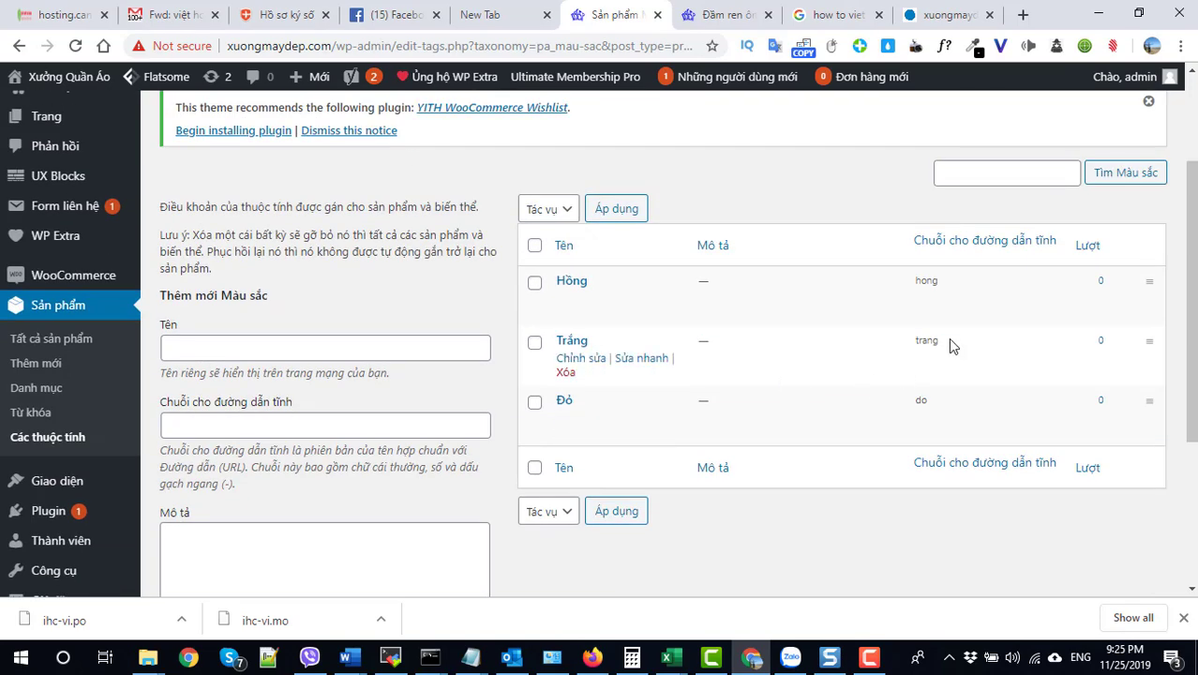
left_click(639, 481)
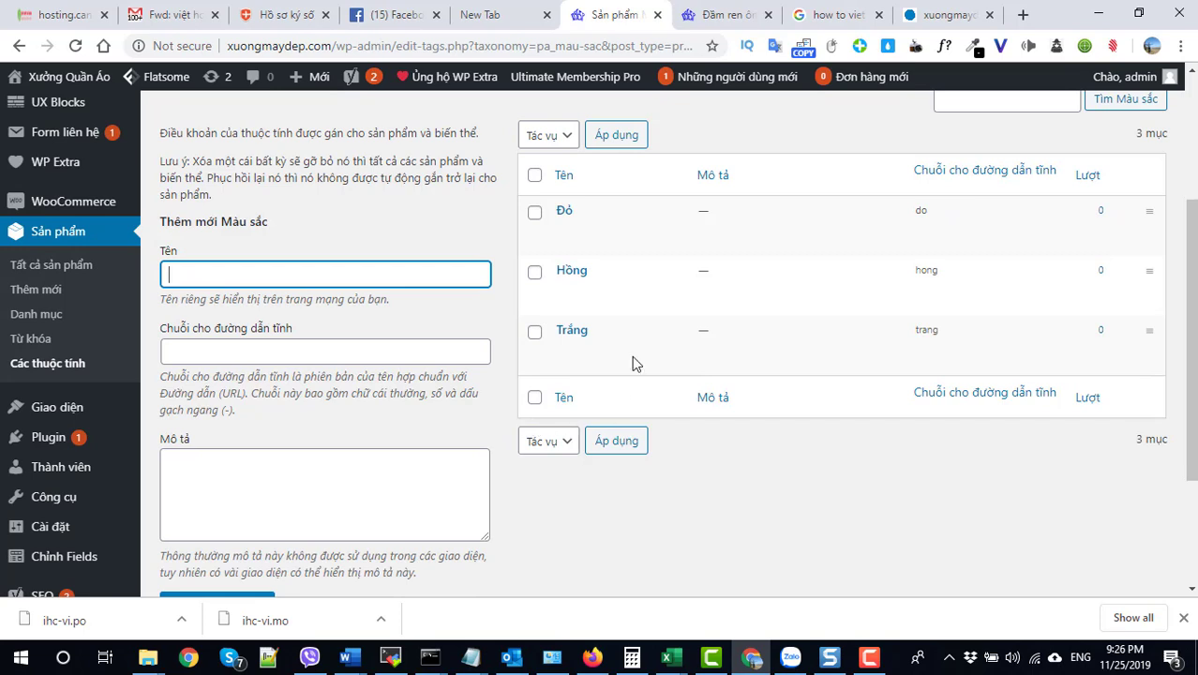
Go back to the product attributes, open the terms of "Size" and add the size "S"
mouse_move(649, 352)
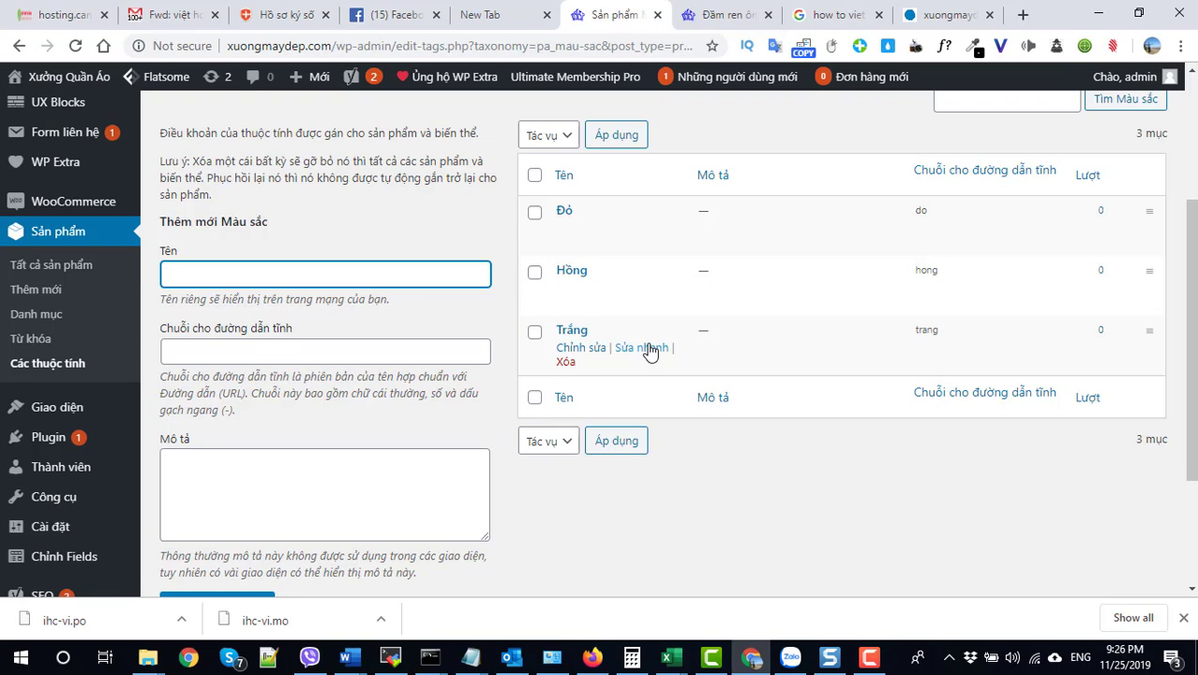
left_click(44, 373)
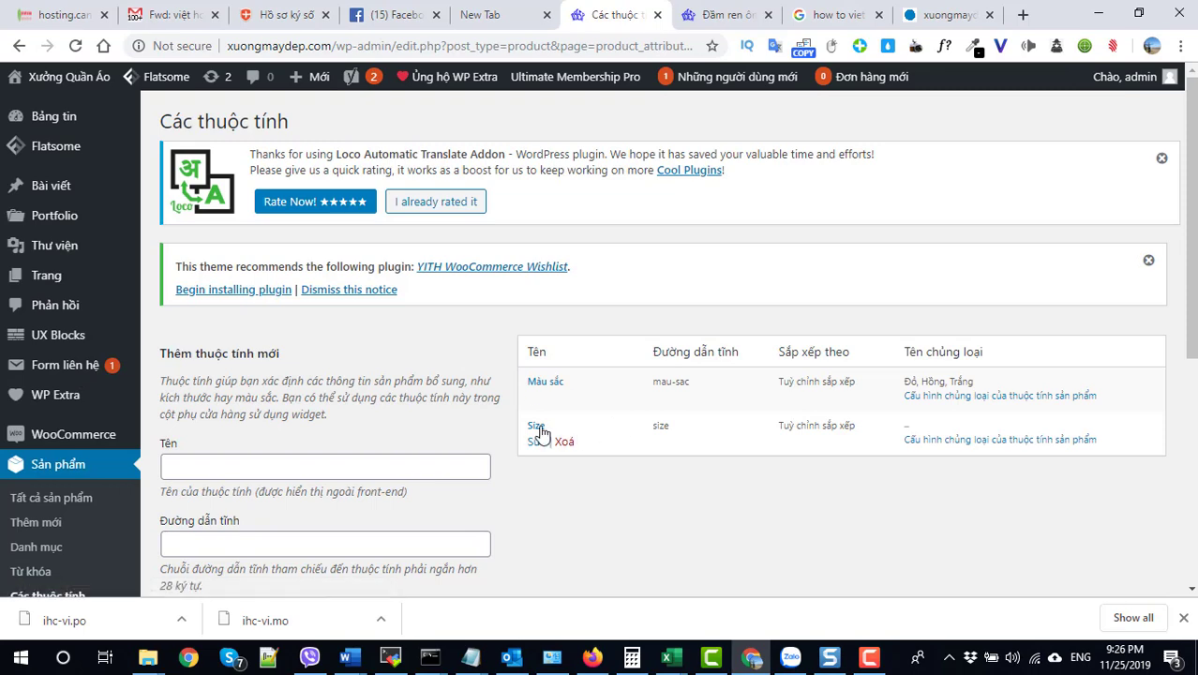
left_click(536, 428)
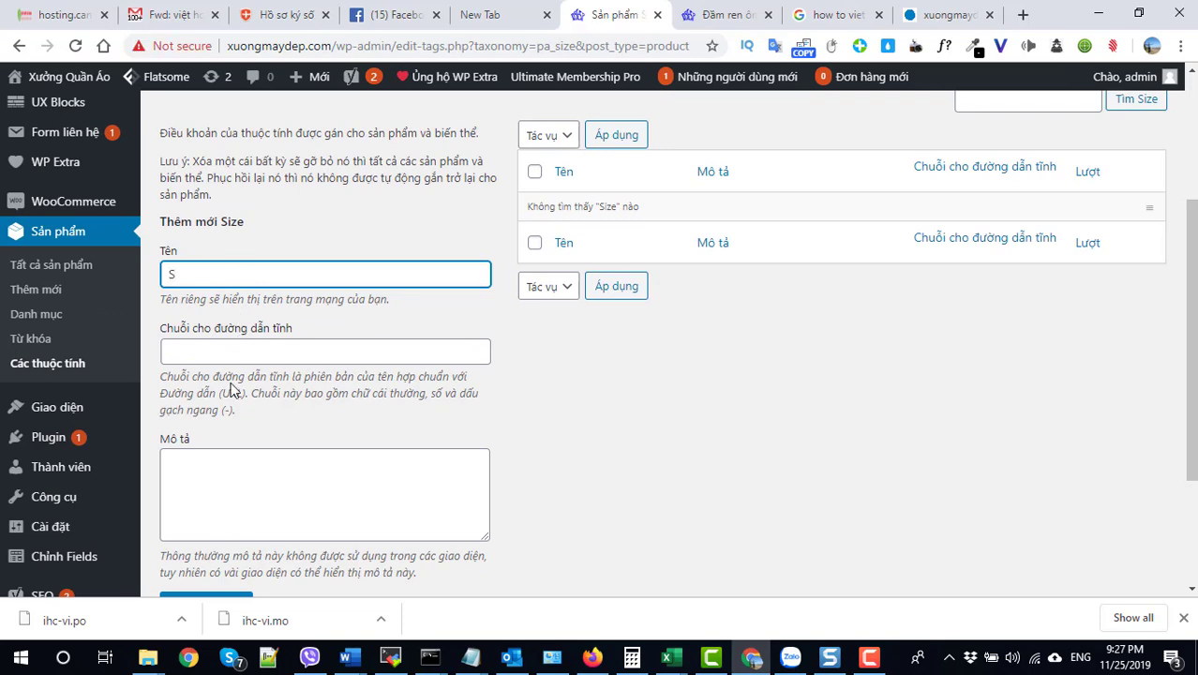
scroll(216, 403, "down", 2)
left_click(206, 430)
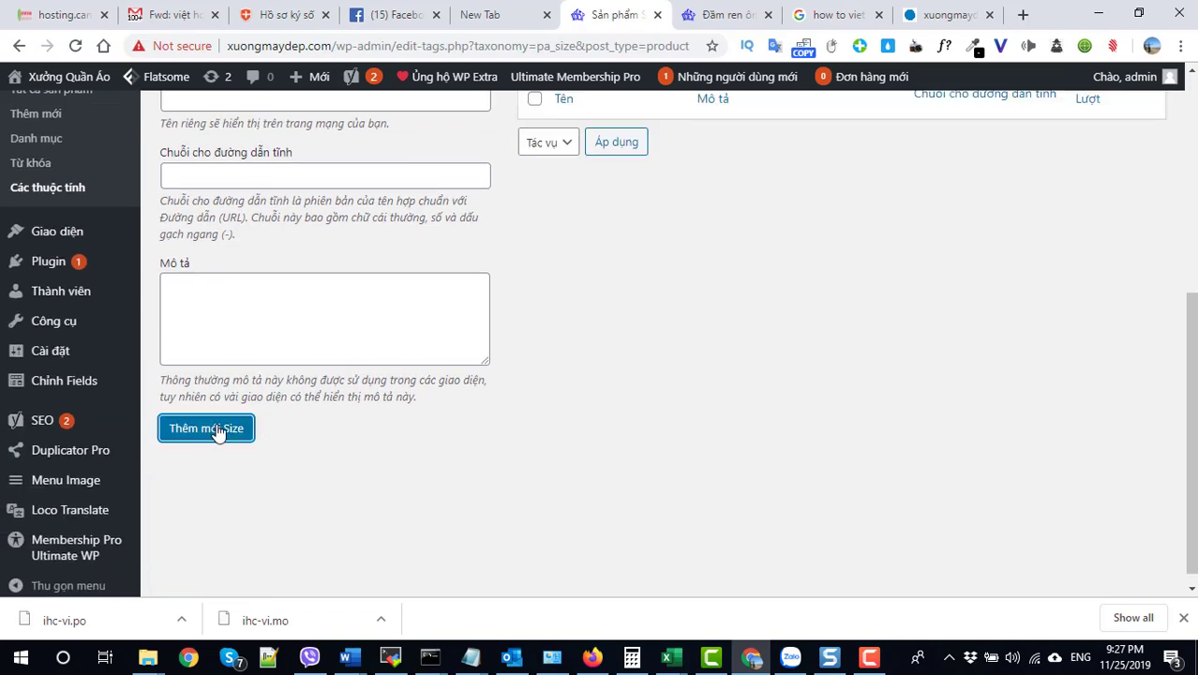
Add the size "M" to the "Size" attribute
left_click(216, 275)
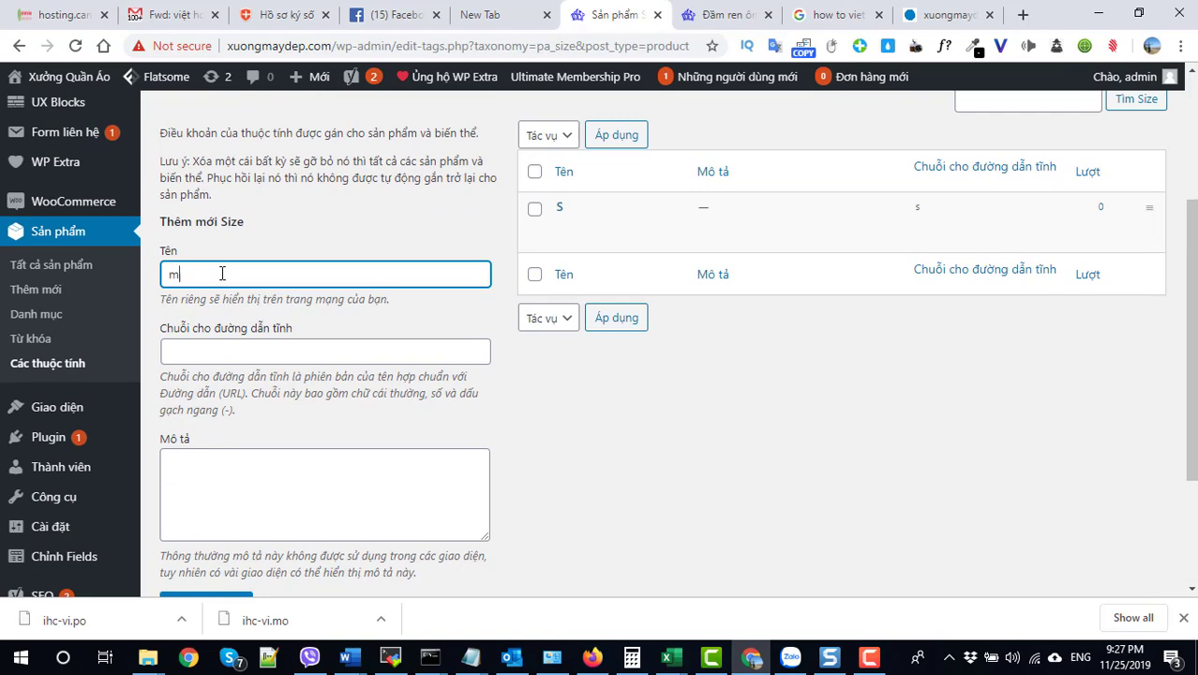
scroll(221, 282, "down", 2)
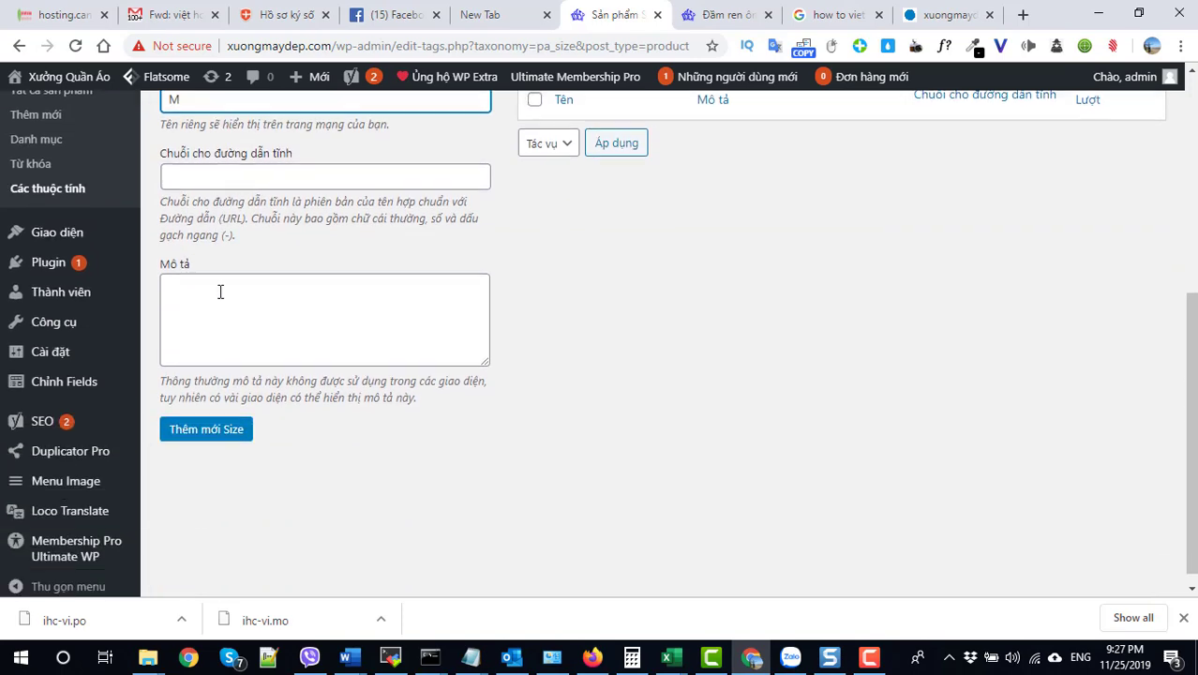
left_click(194, 432)
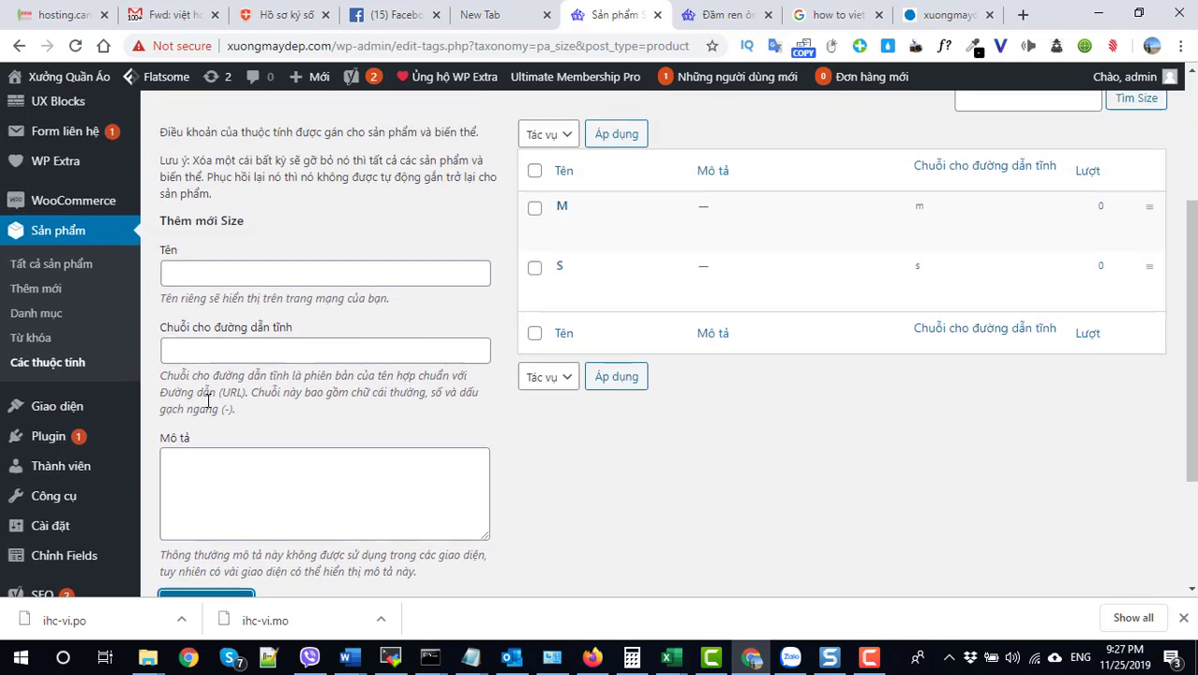
Add the size "L" to the "Size" attribute
left_click(211, 272)
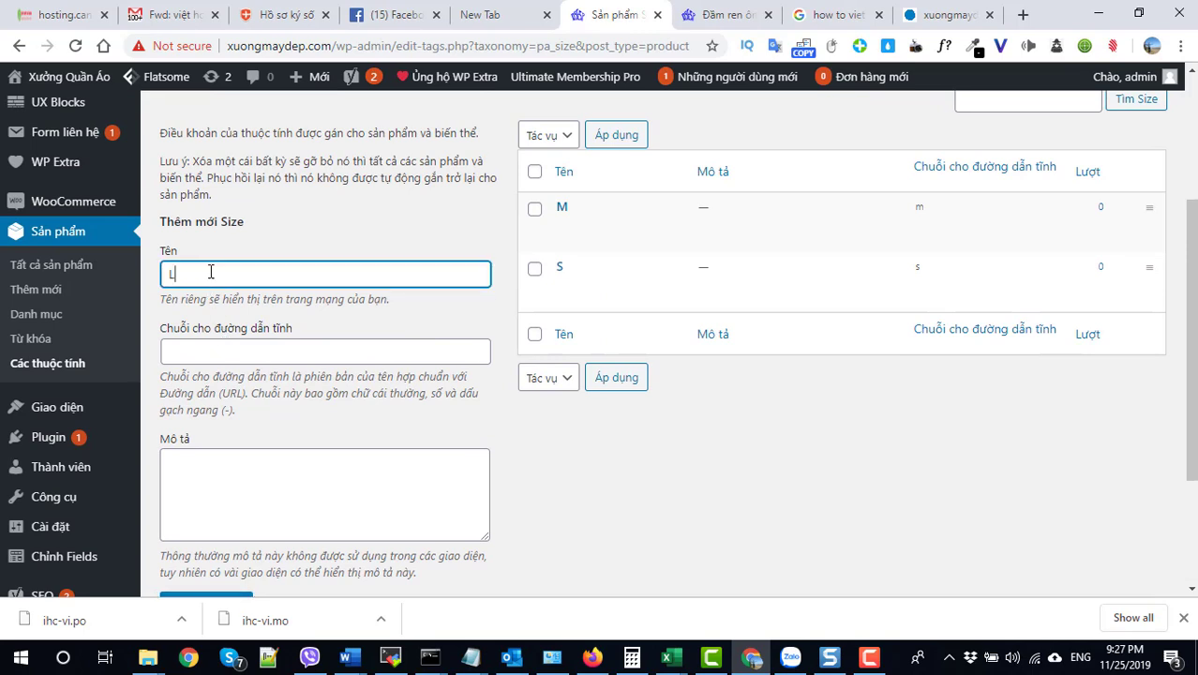
type("L")
scroll(192, 441, "down", 2)
left_click(199, 421)
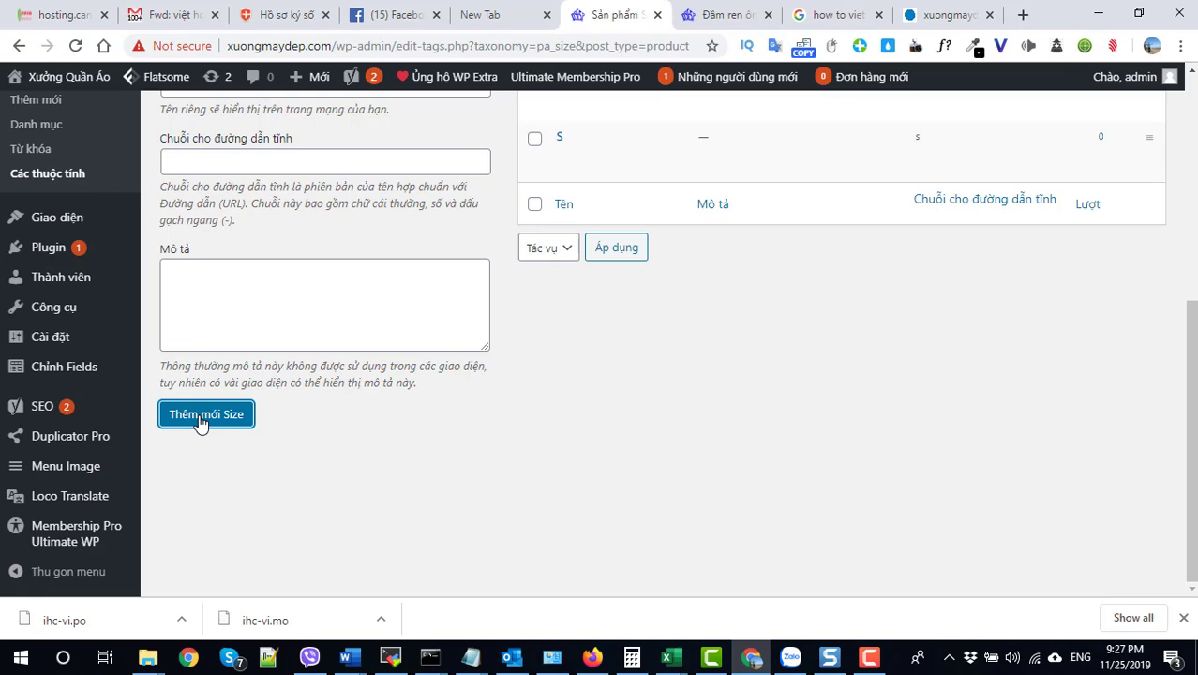
Add the size "XL" to the "Size" attribute
scroll(200, 421, "up", 2)
left_click(191, 265)
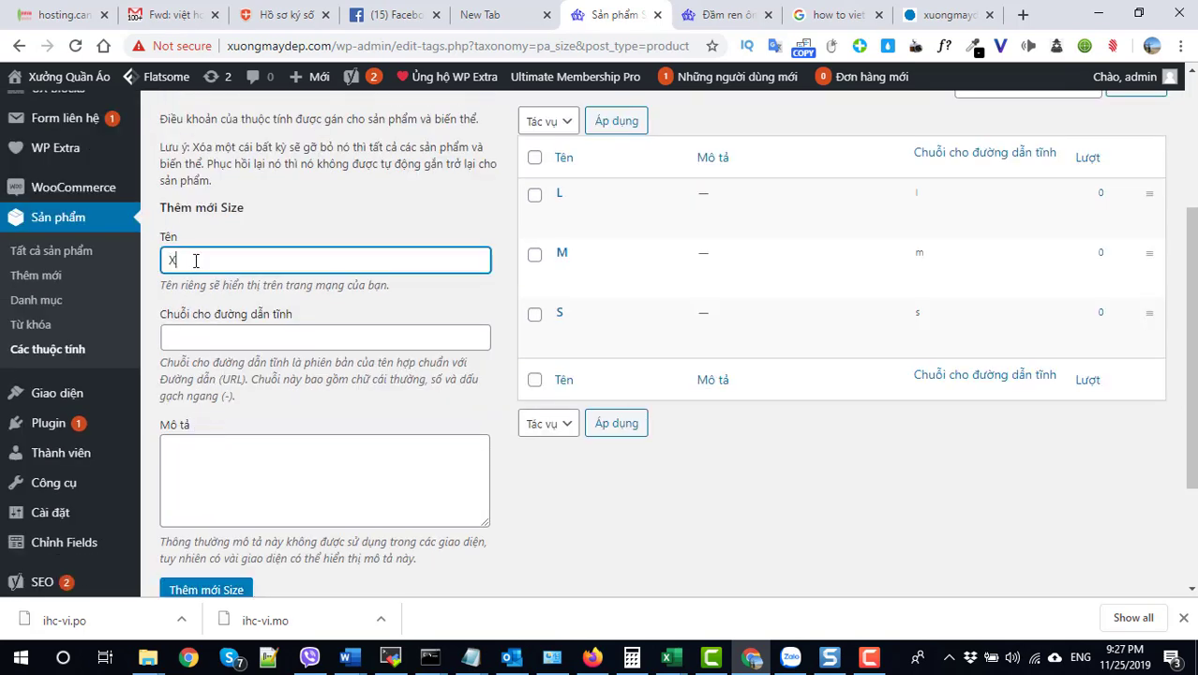
scroll(221, 366, "down", 2)
left_click(206, 415)
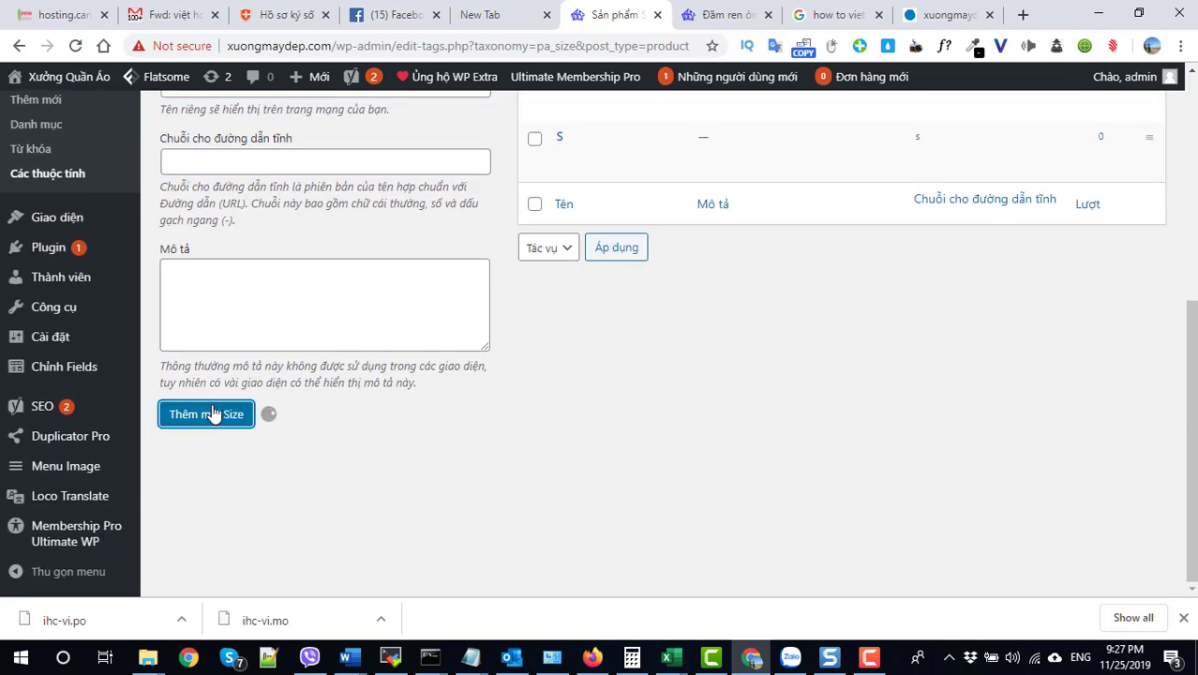
scroll(296, 423, "up", 2)
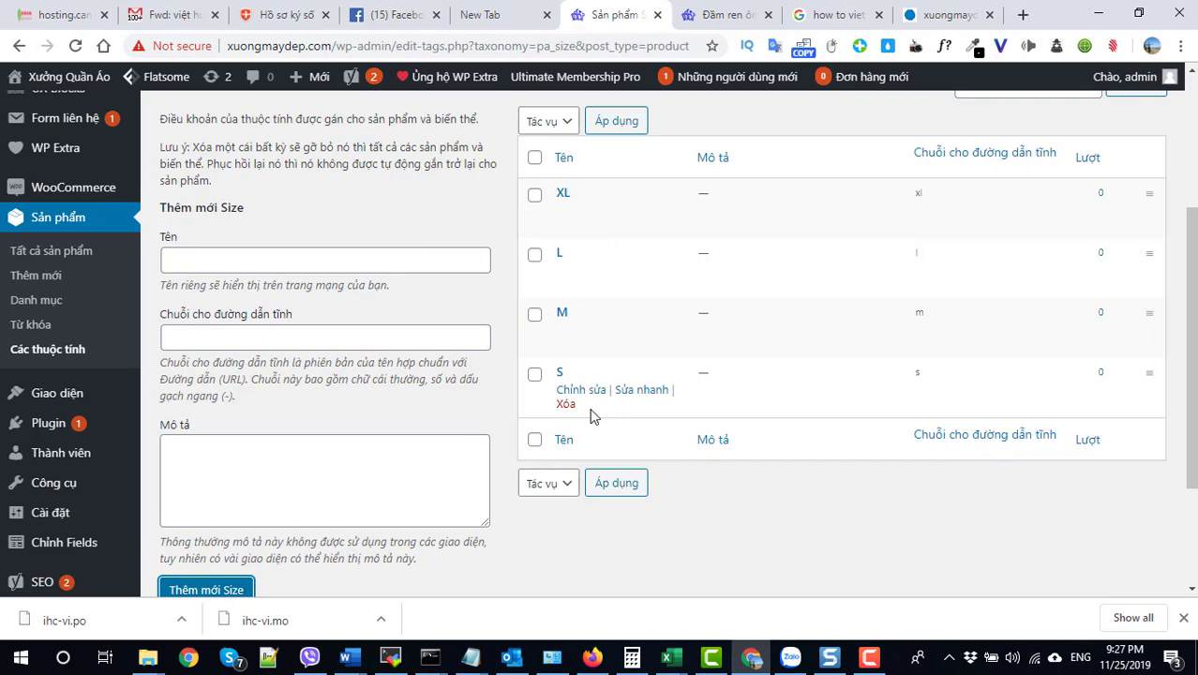
Open the product "Đầm ôm xếp ly kèm bell – XM443" for editing and dismiss the Loco Automatic Translate Addon notice
scroll(424, 470, "up", 3)
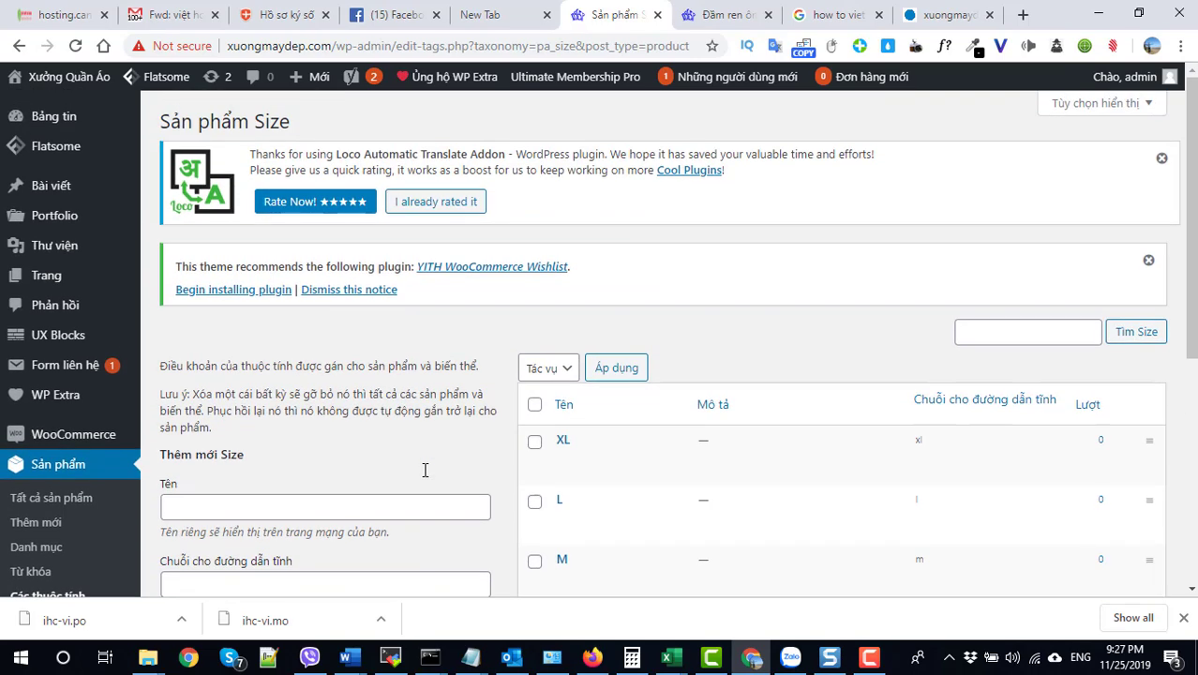
mouse_move(66, 265)
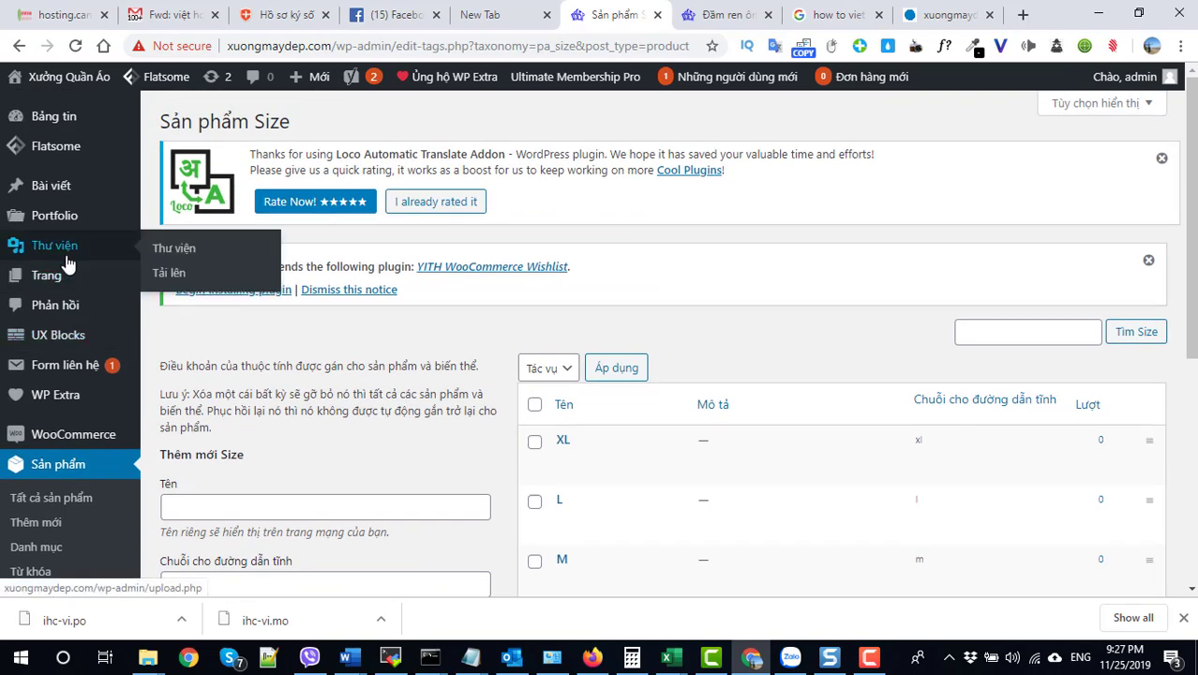
left_click(65, 469)
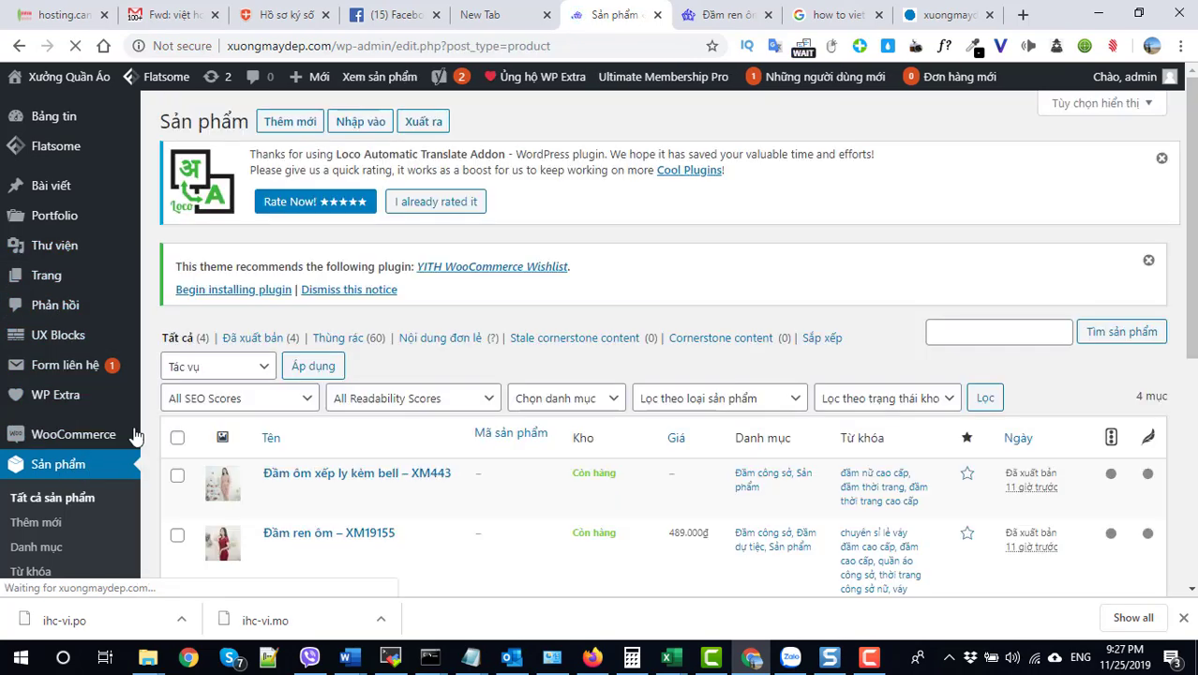
scroll(75, 459, "down", 3)
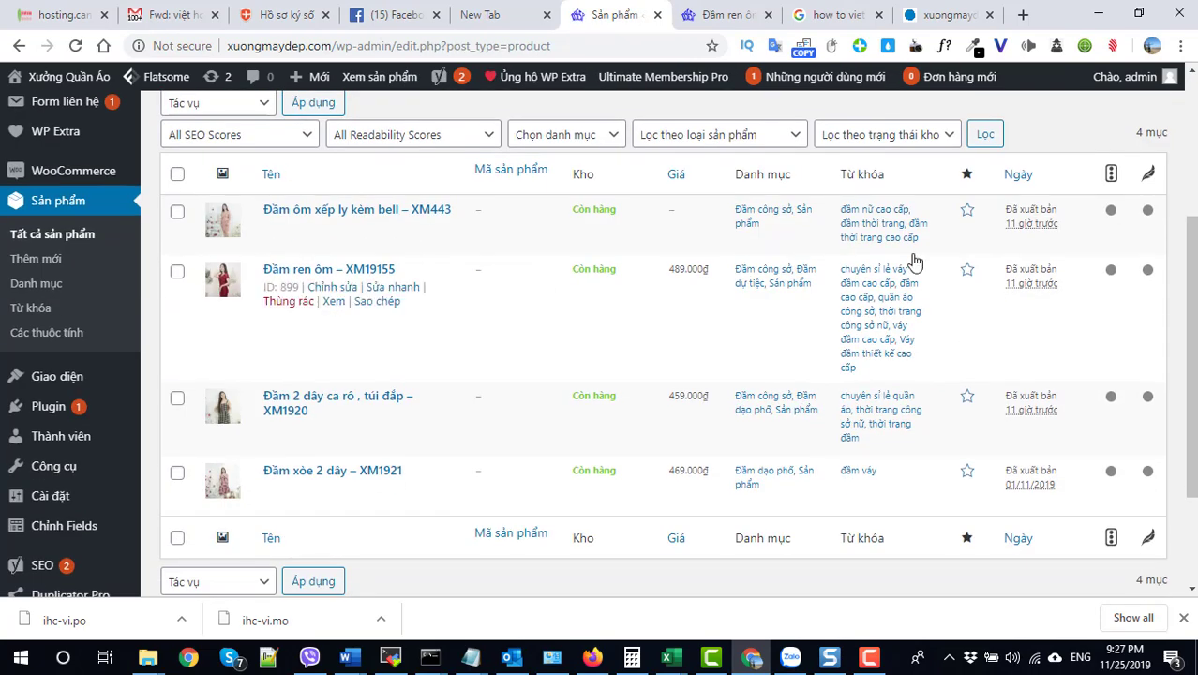
left_click(325, 212)
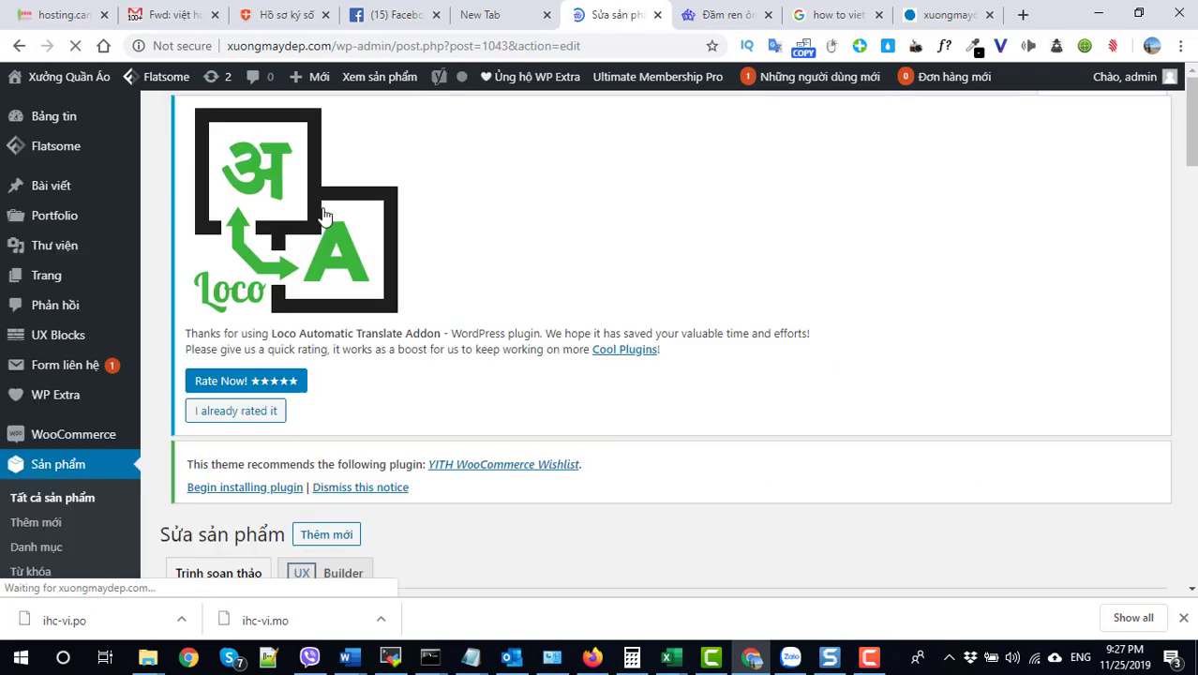
scroll(764, 319, "down", 7)
scroll(1115, 218, "up", 2)
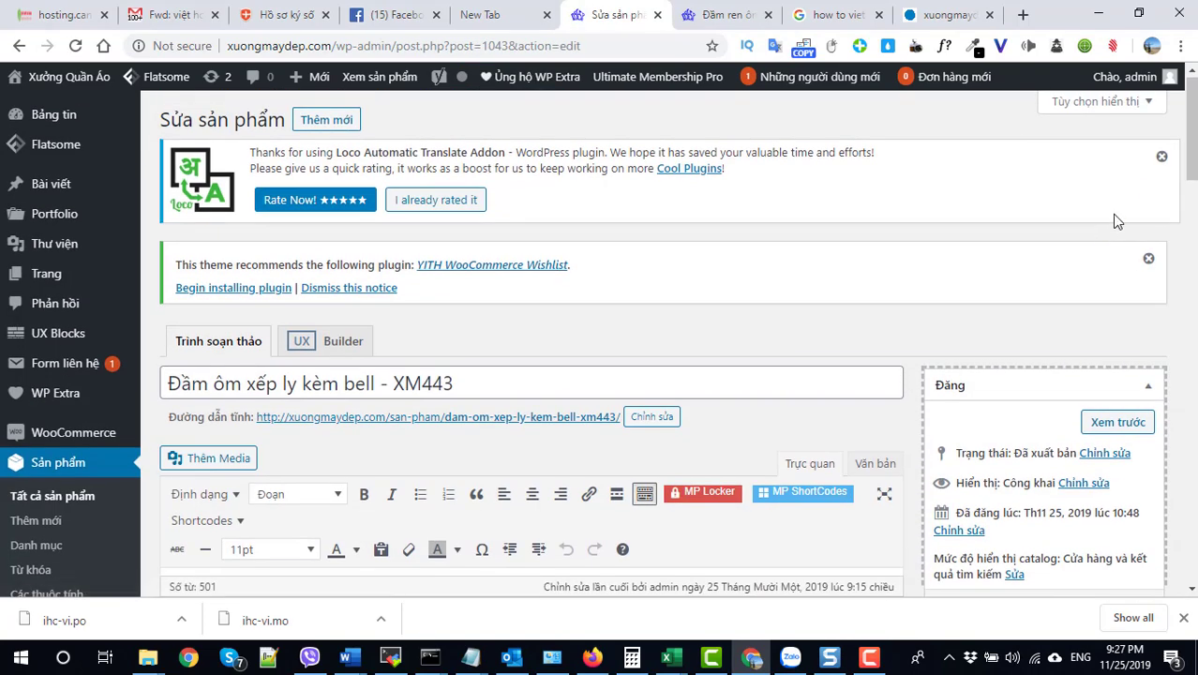
left_click(1161, 162)
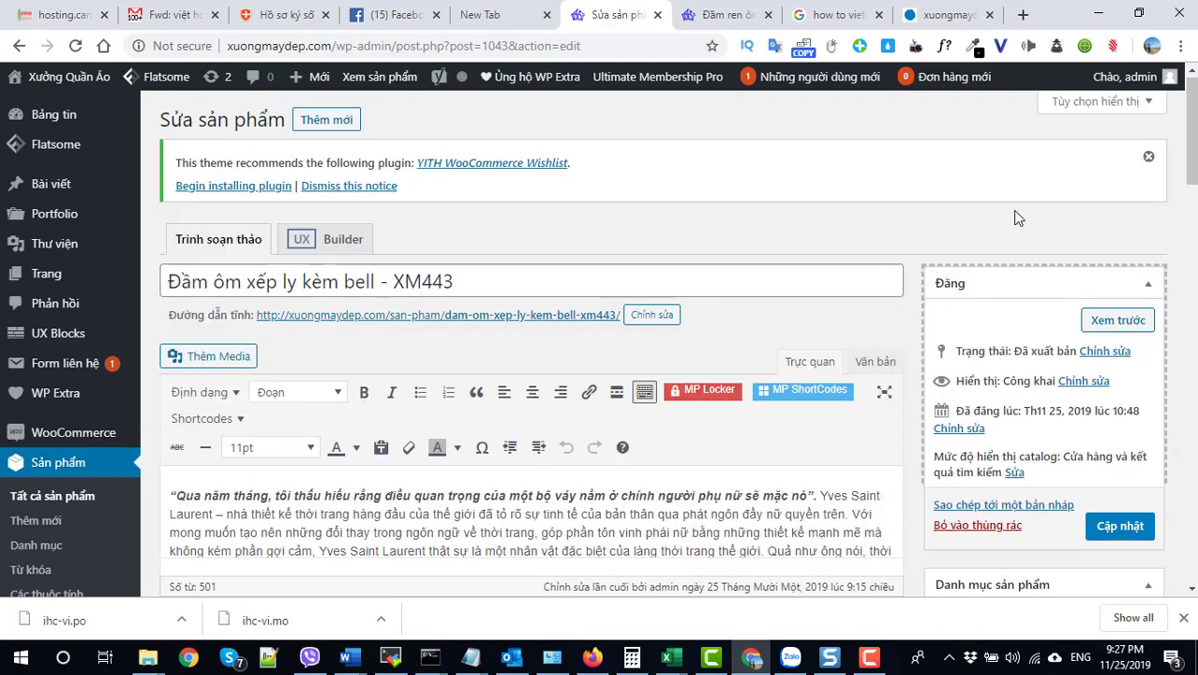
Change the product type in the product data to "Sản phẩm có biến thể"
scroll(1056, 281, "down", 5)
scroll(401, 343, "down", 5)
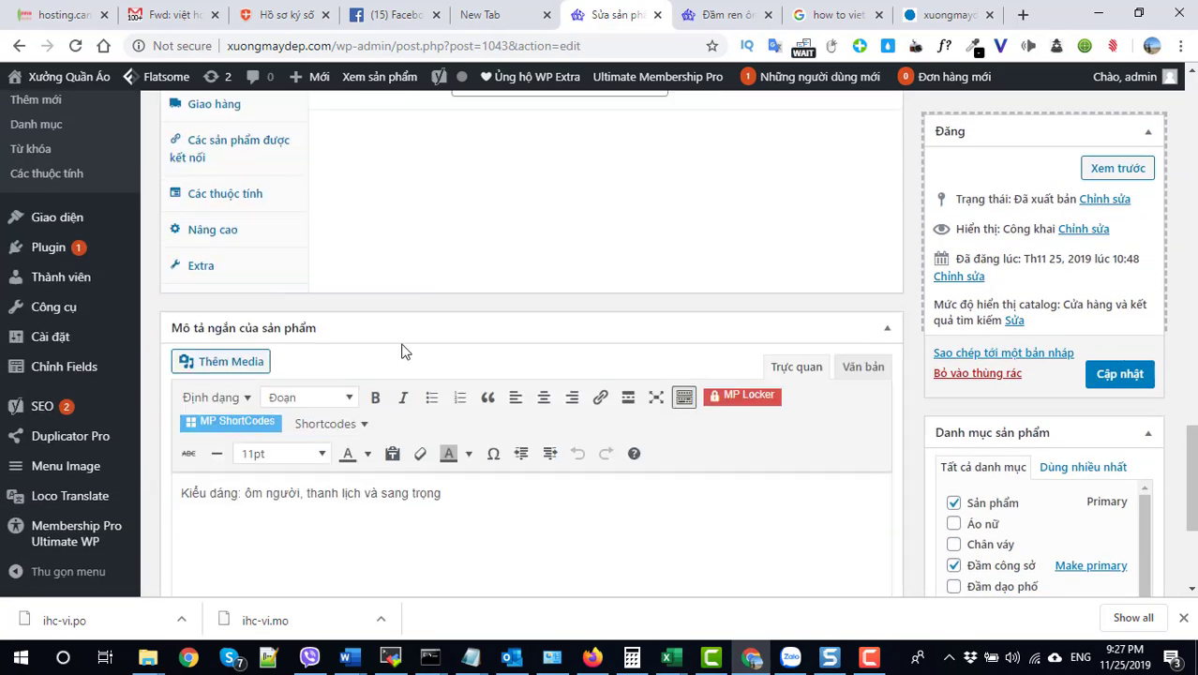
scroll(508, 356, "up", 3)
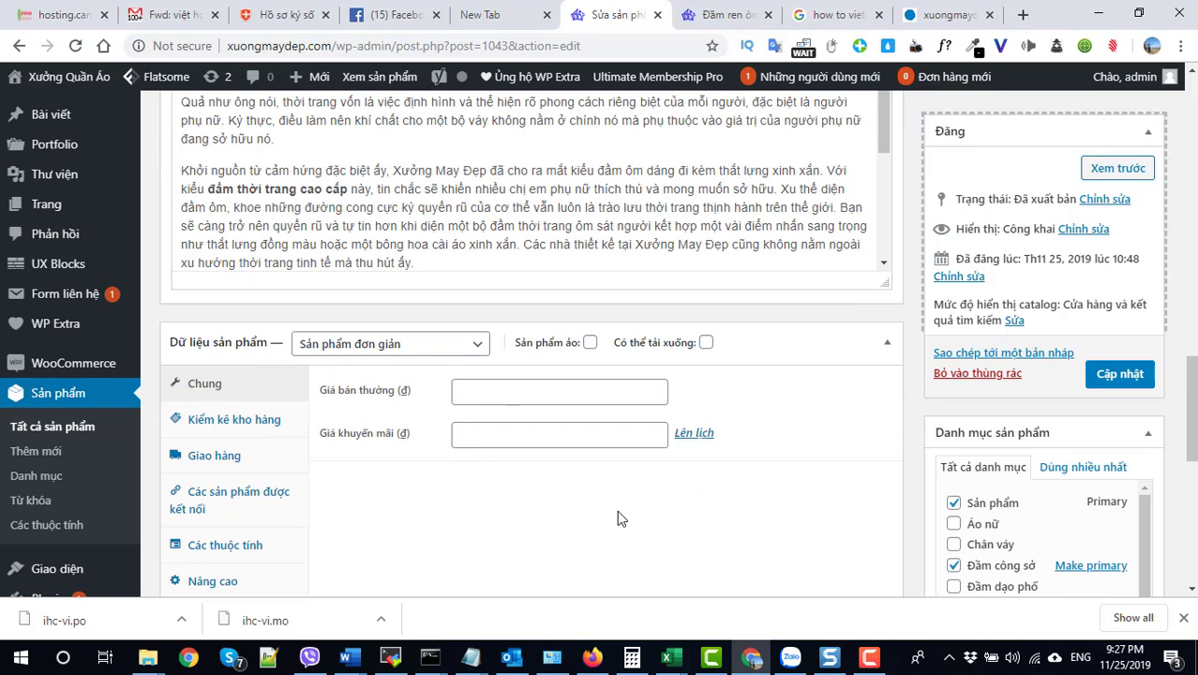
left_click(385, 349)
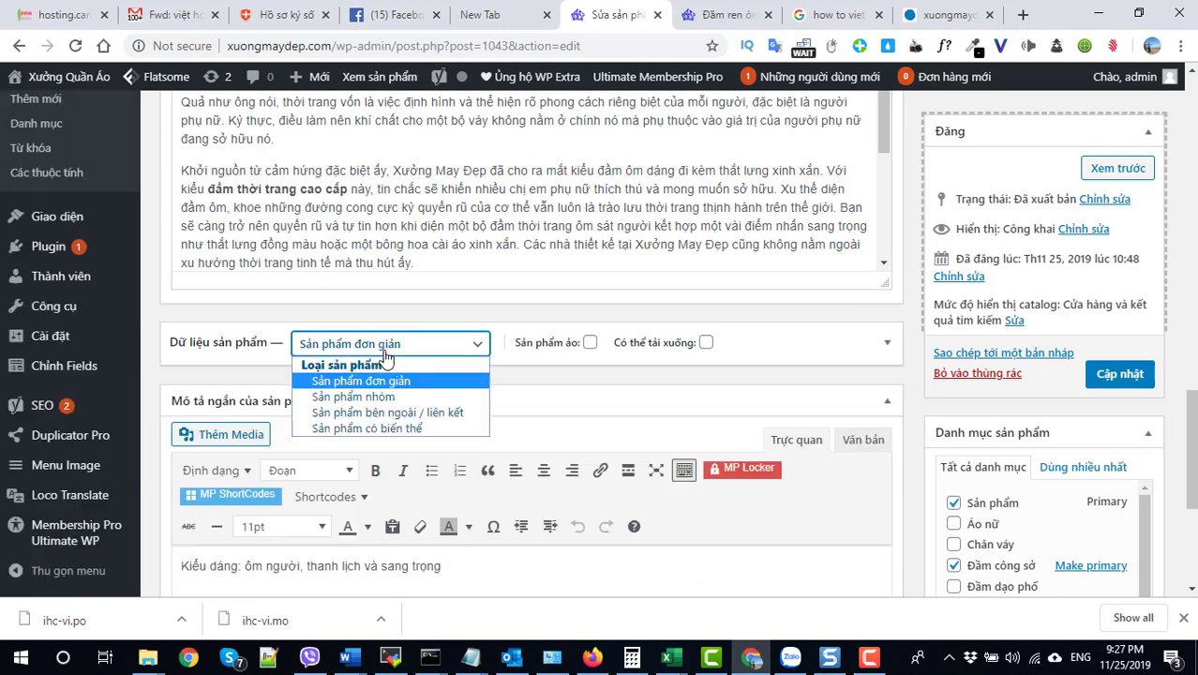
left_click(387, 428)
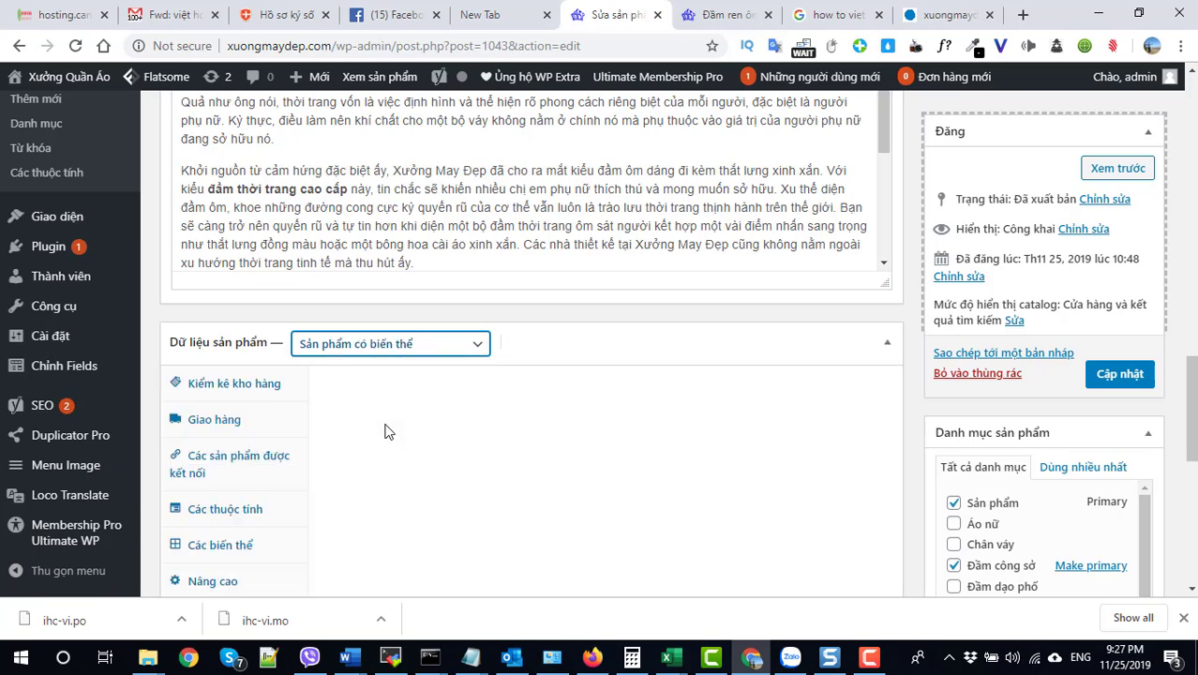
Add the "Màu sắc" and "Size" attributes to the product
scroll(385, 432, "down", 1)
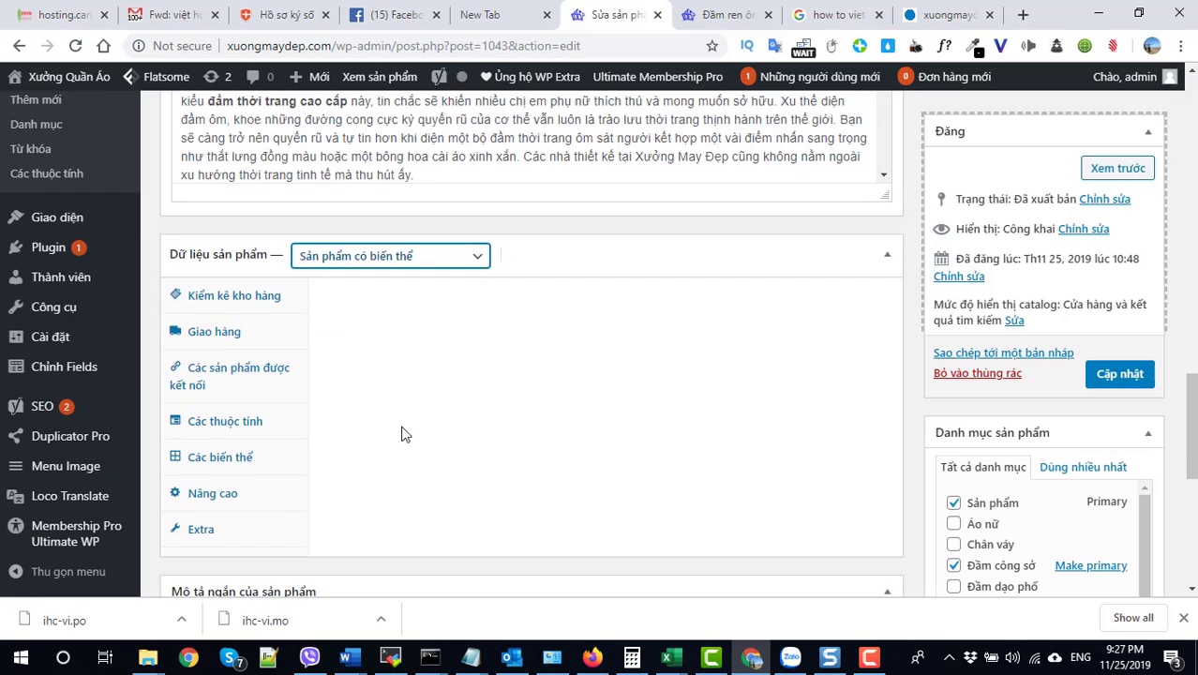
left_click(231, 424)
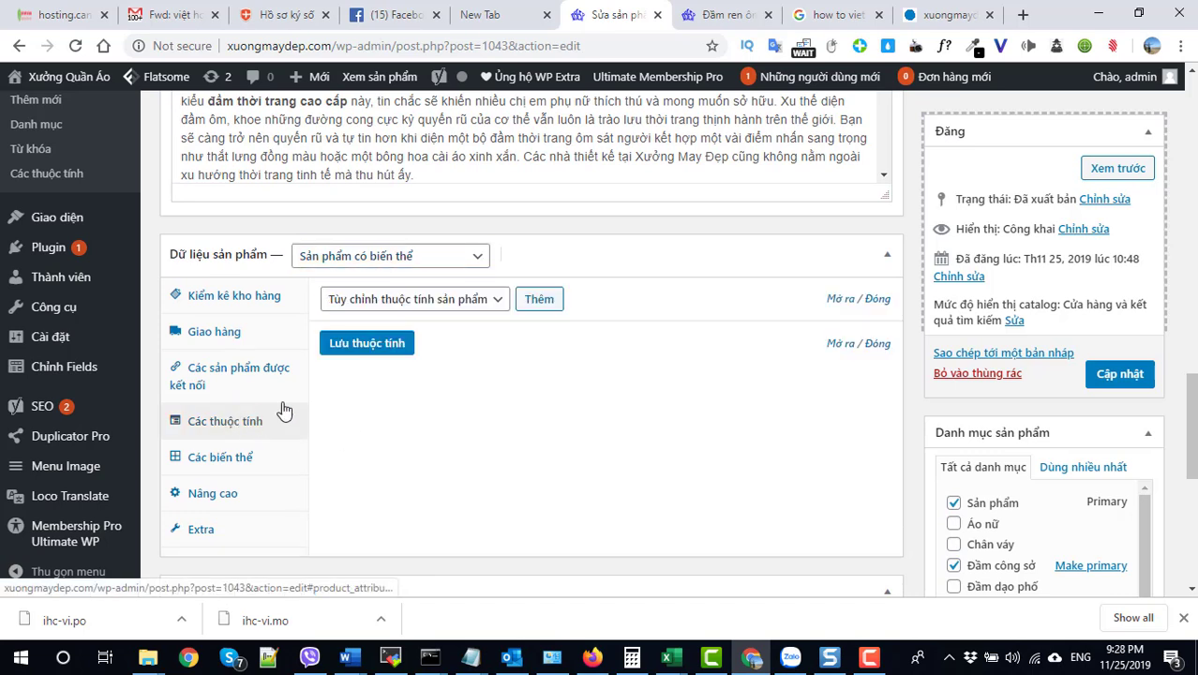
left_click(431, 302)
left_click(432, 306)
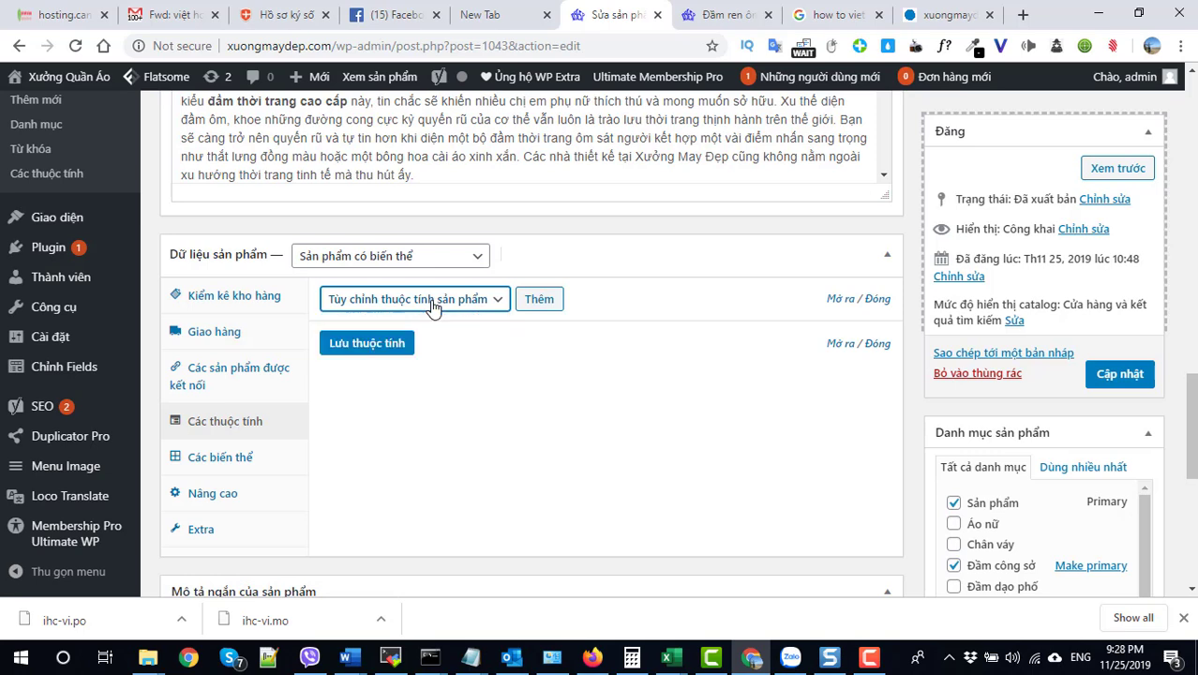
left_click(445, 305)
left_click(403, 331)
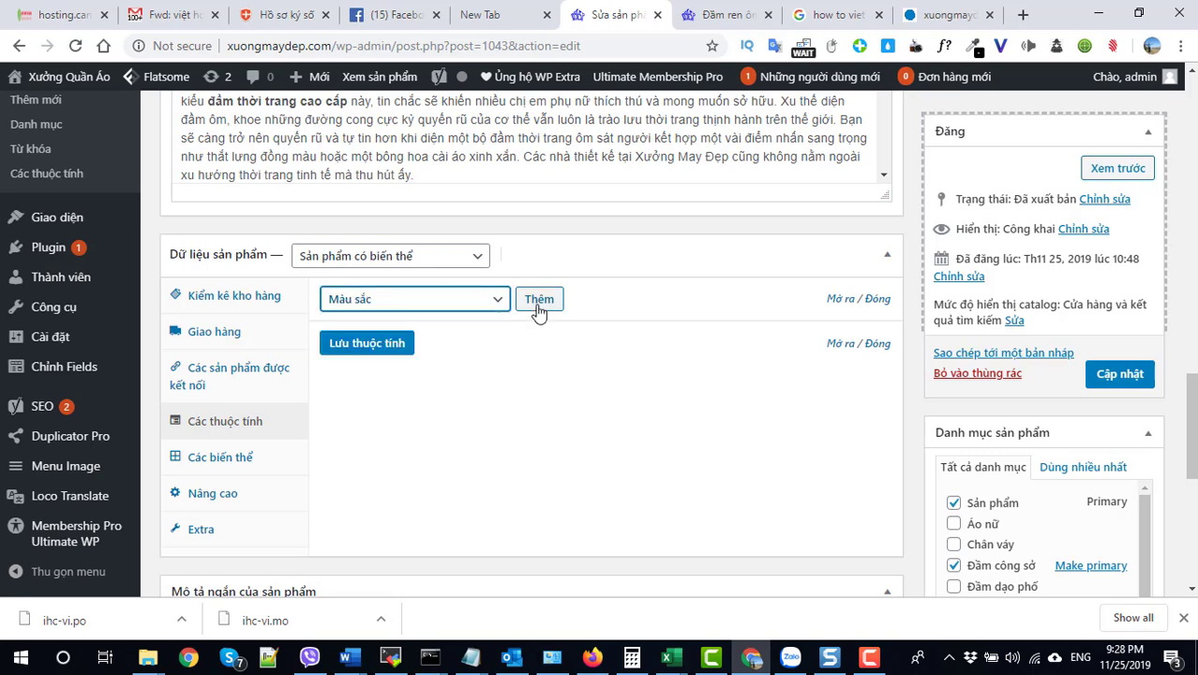
left_click(533, 310)
left_click(434, 308)
left_click(355, 351)
left_click(525, 302)
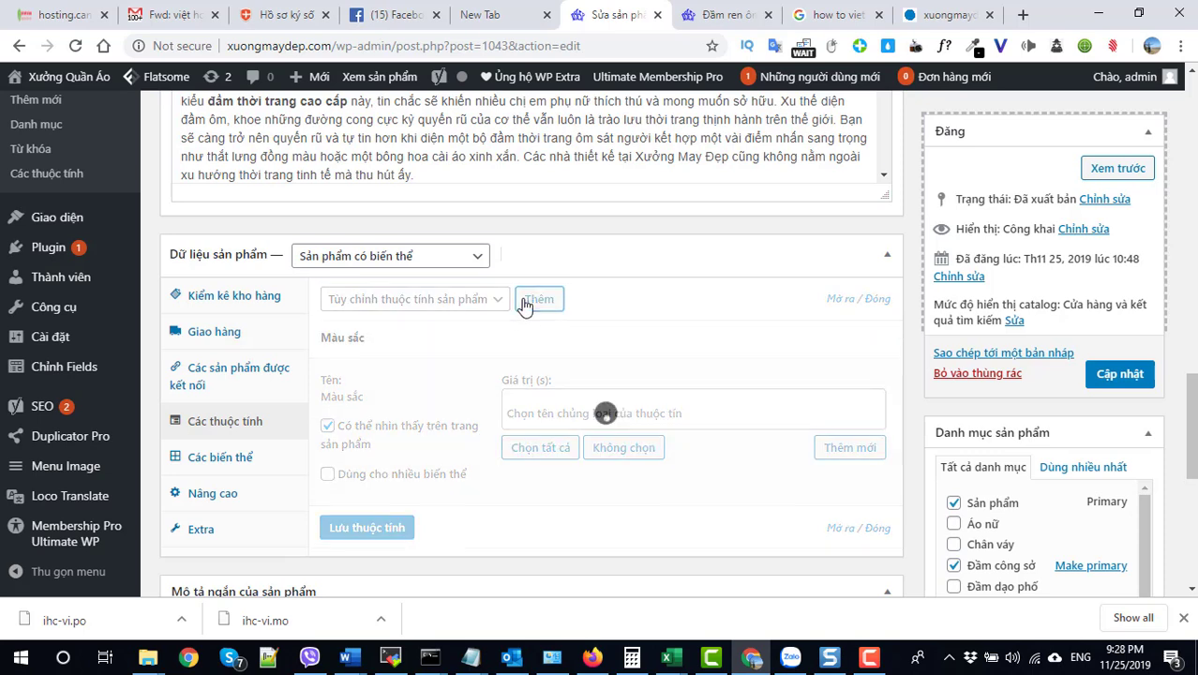
Assign all values of "Màu sắc" and "Size" to the product, enable both for variations and save the attributes
left_click(552, 449)
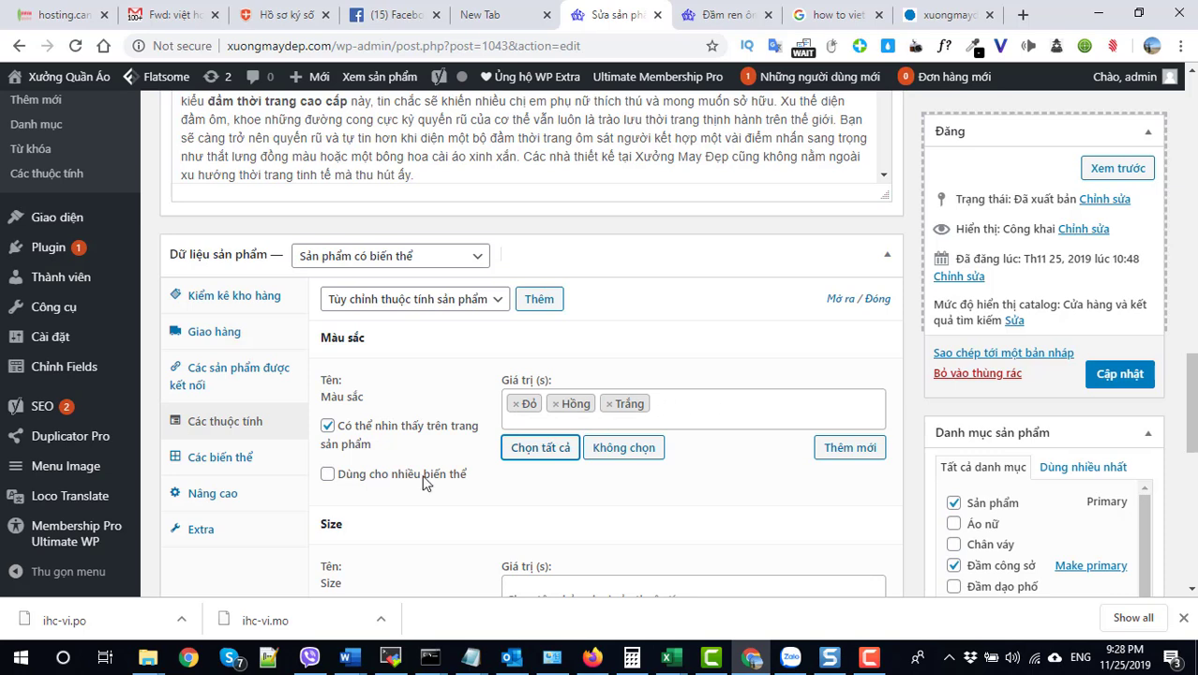
left_click(372, 480)
scroll(469, 492, "down", 2)
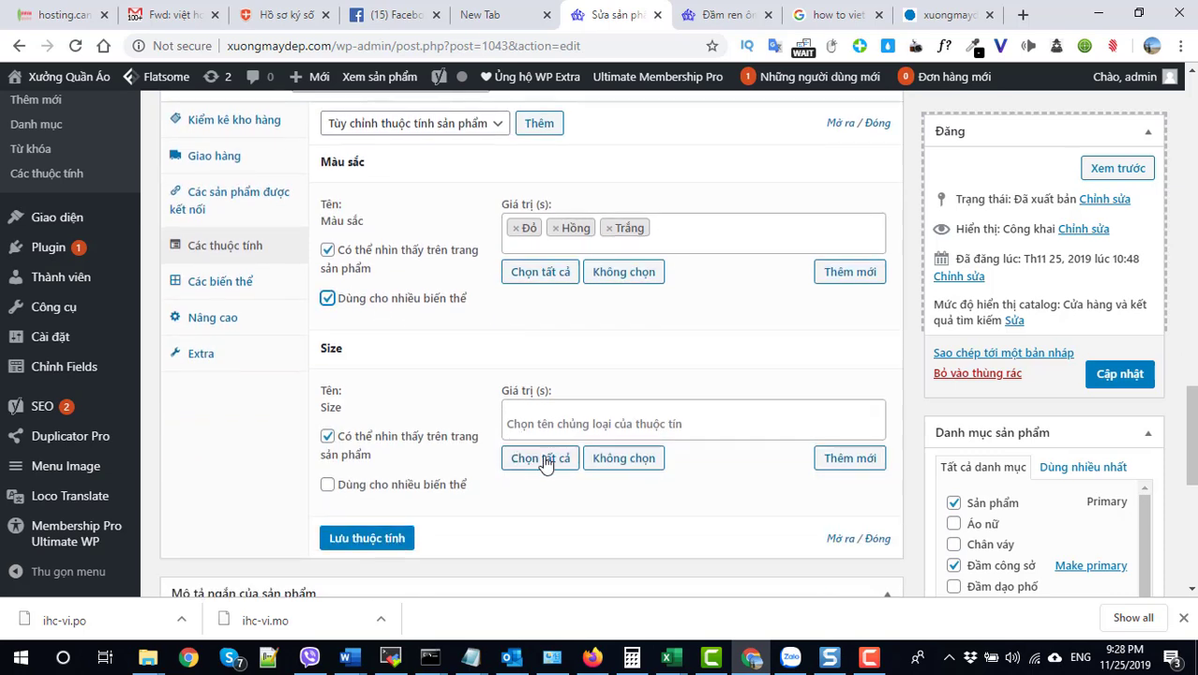
left_click(553, 459)
left_click(326, 485)
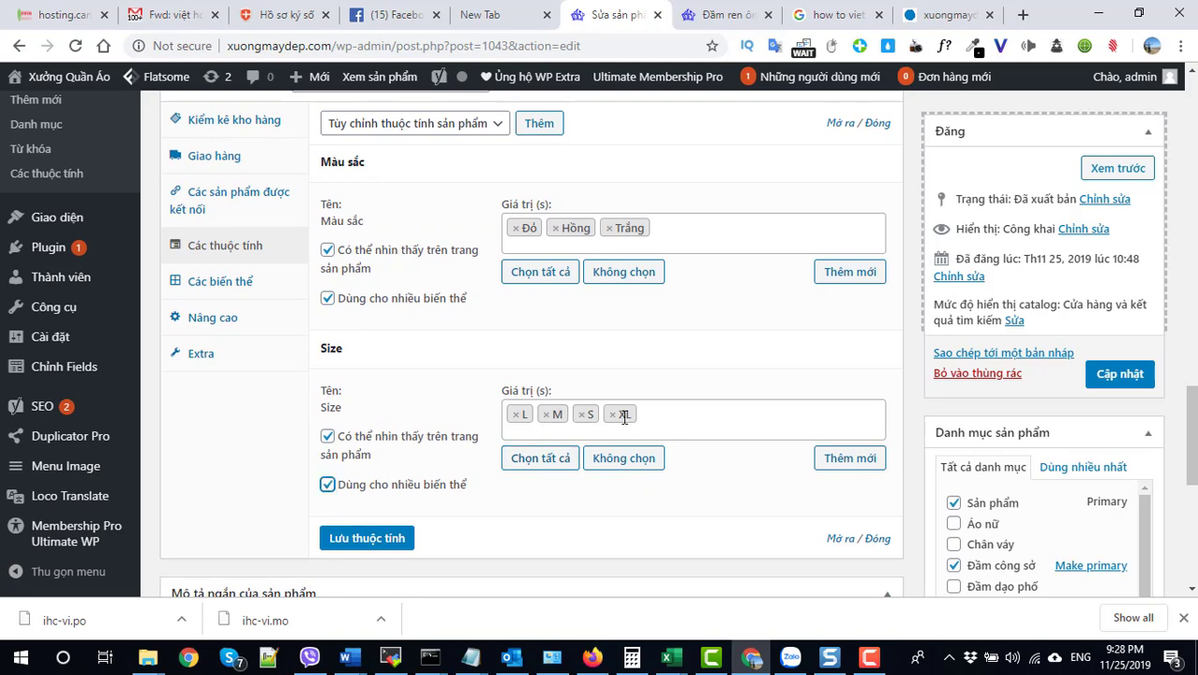
left_click(412, 538)
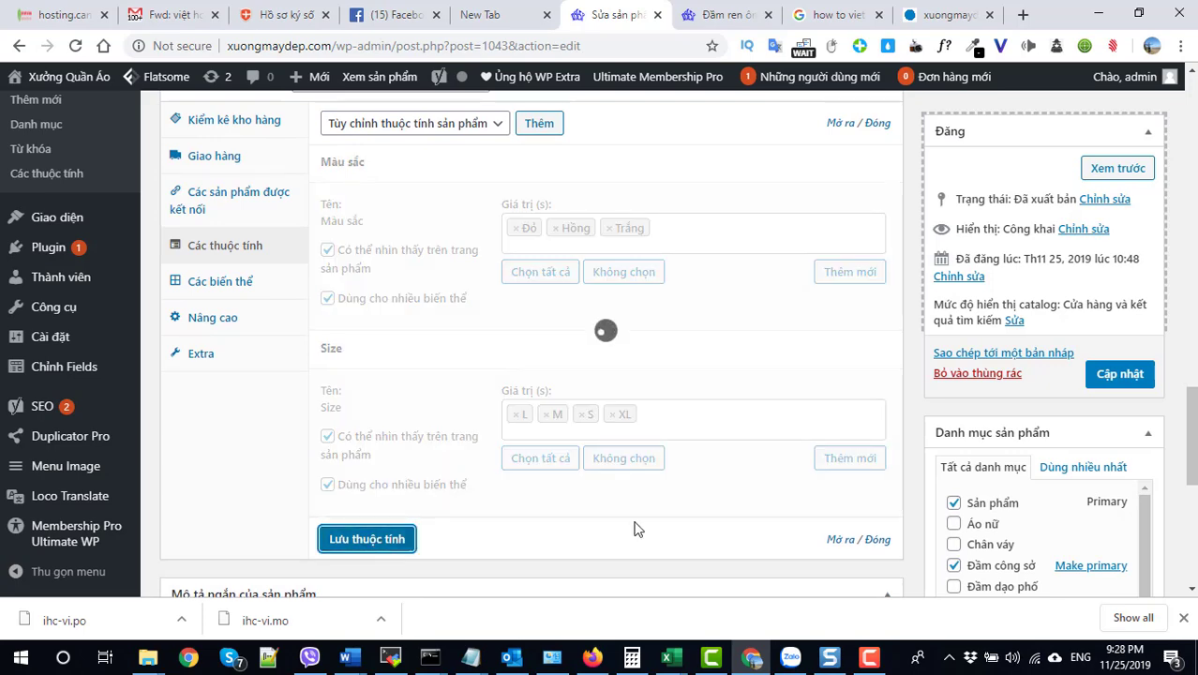
Generate the product's variations from all attributes and look through the created colour and size combinations
scroll(497, 363, "up", 1)
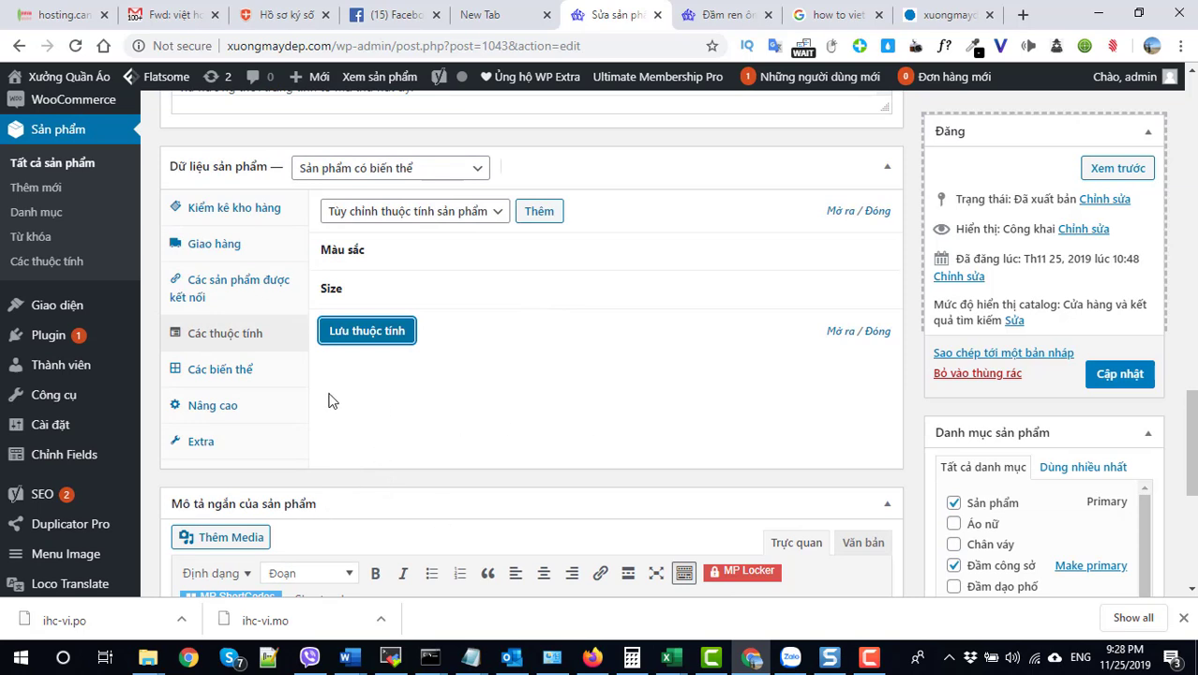
left_click(227, 380)
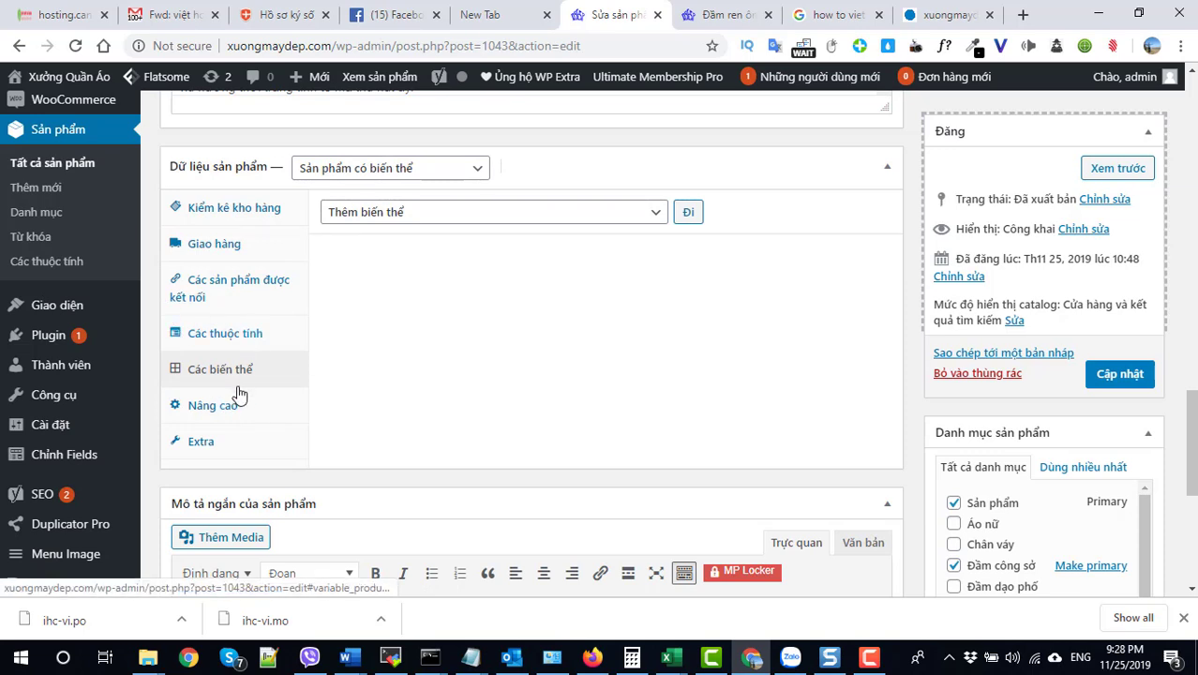
left_click(397, 214)
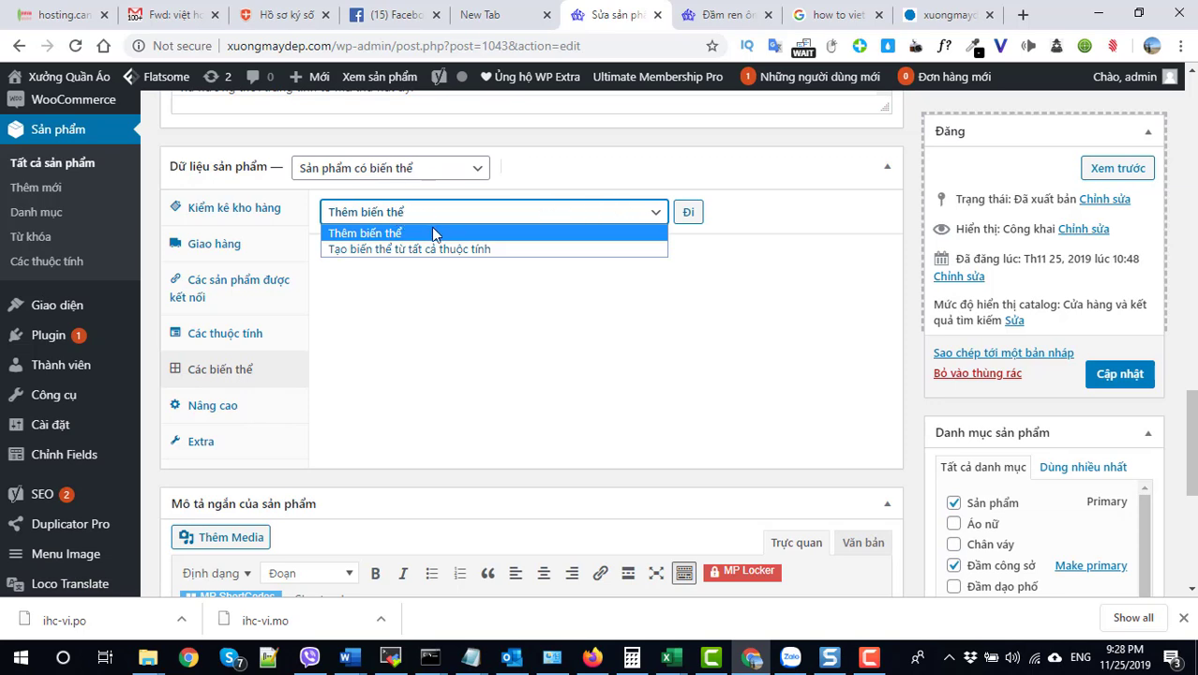
left_click(408, 249)
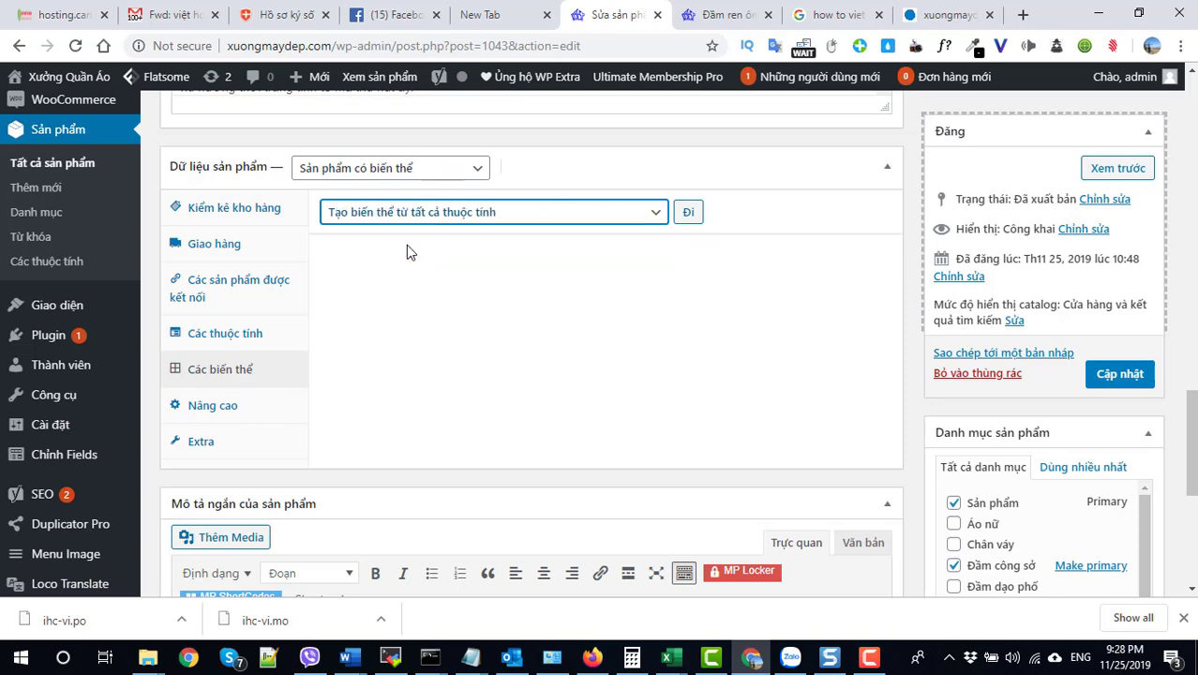
left_click(687, 212)
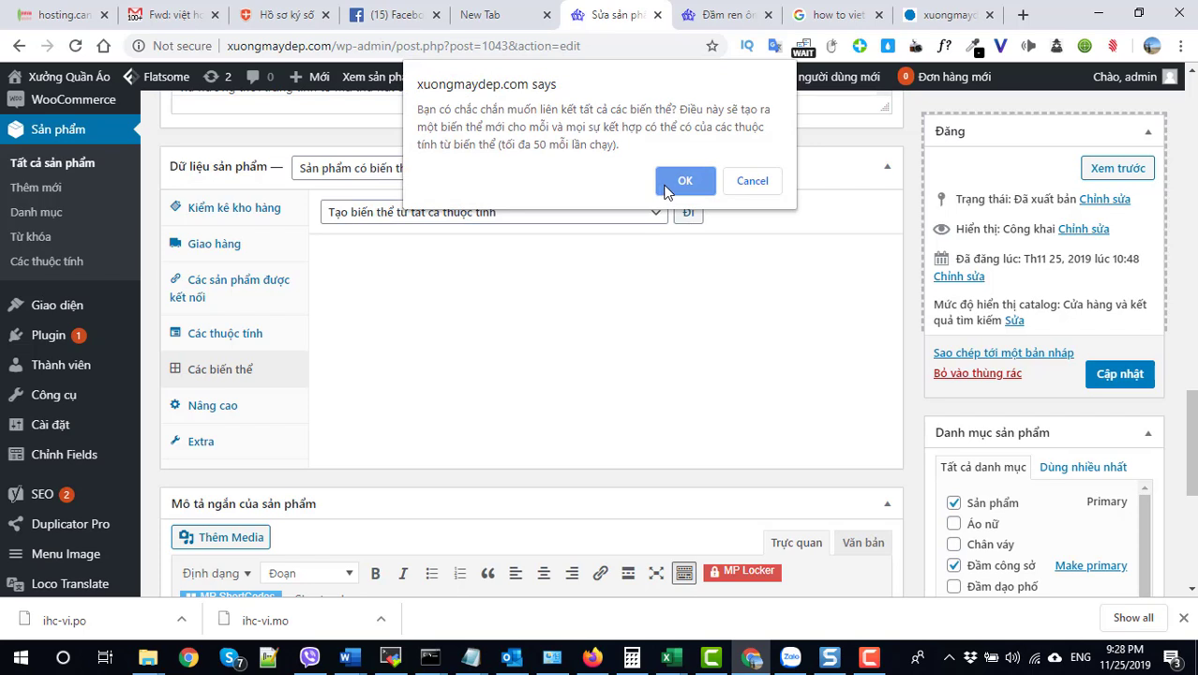
left_click(682, 181)
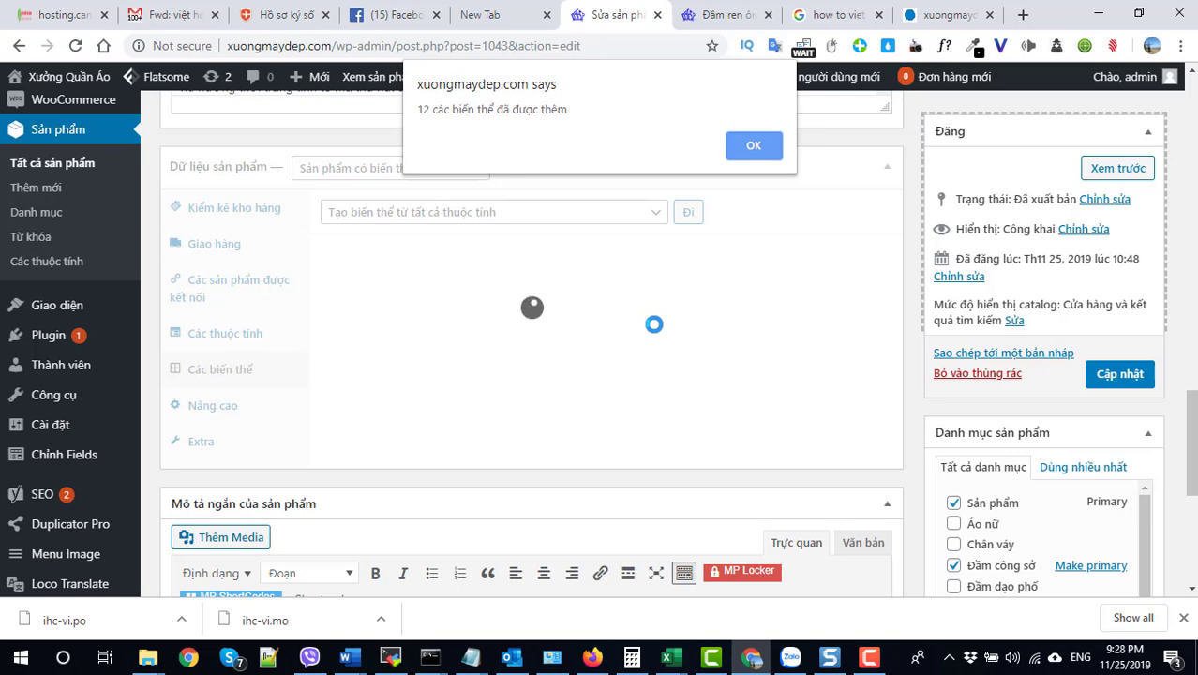
left_click(751, 150)
scroll(593, 392, "down", 2)
scroll(591, 395, "down", 4)
scroll(590, 397, "up", 5)
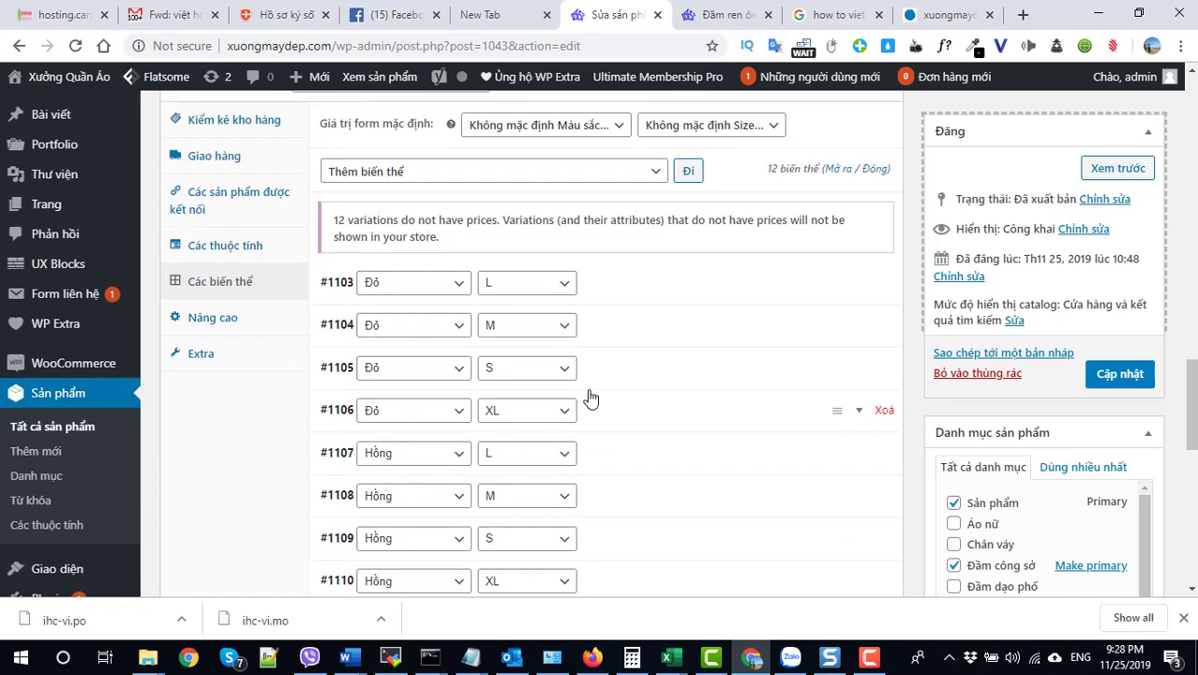
Set the image of the "Đỏ" / "L" variation to the dark red lace dress photo XM19155-1-scaled.jpg from the media library
left_click(220, 251)
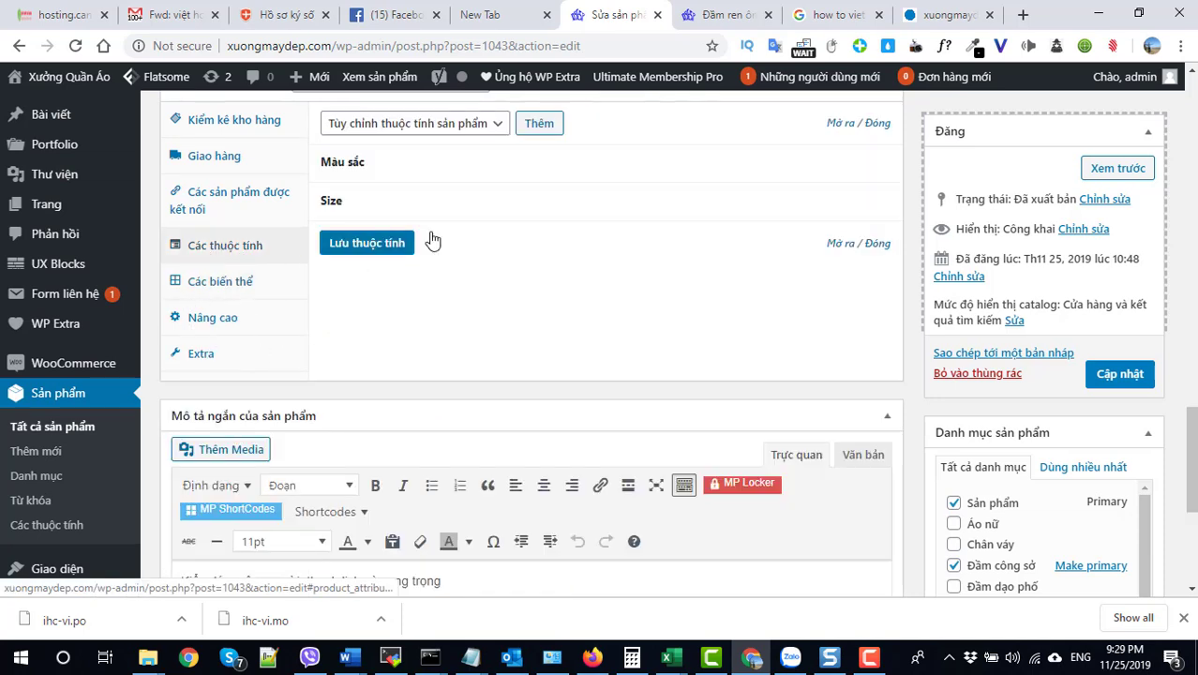
left_click(206, 291)
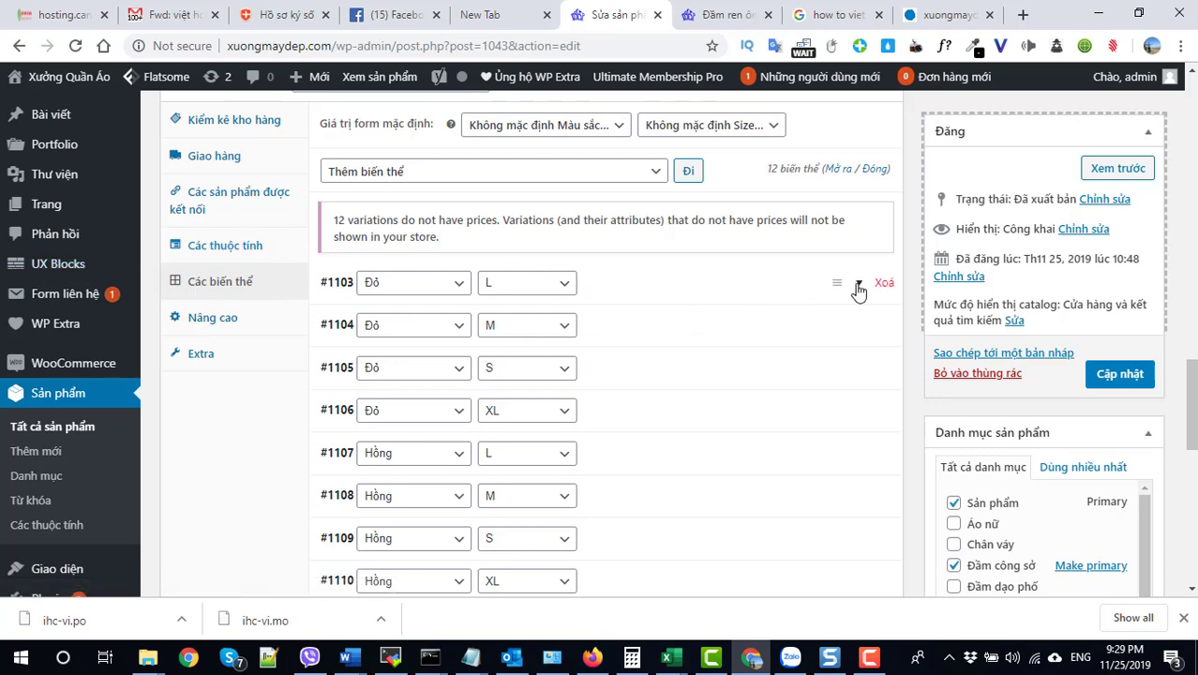
left_click(858, 287)
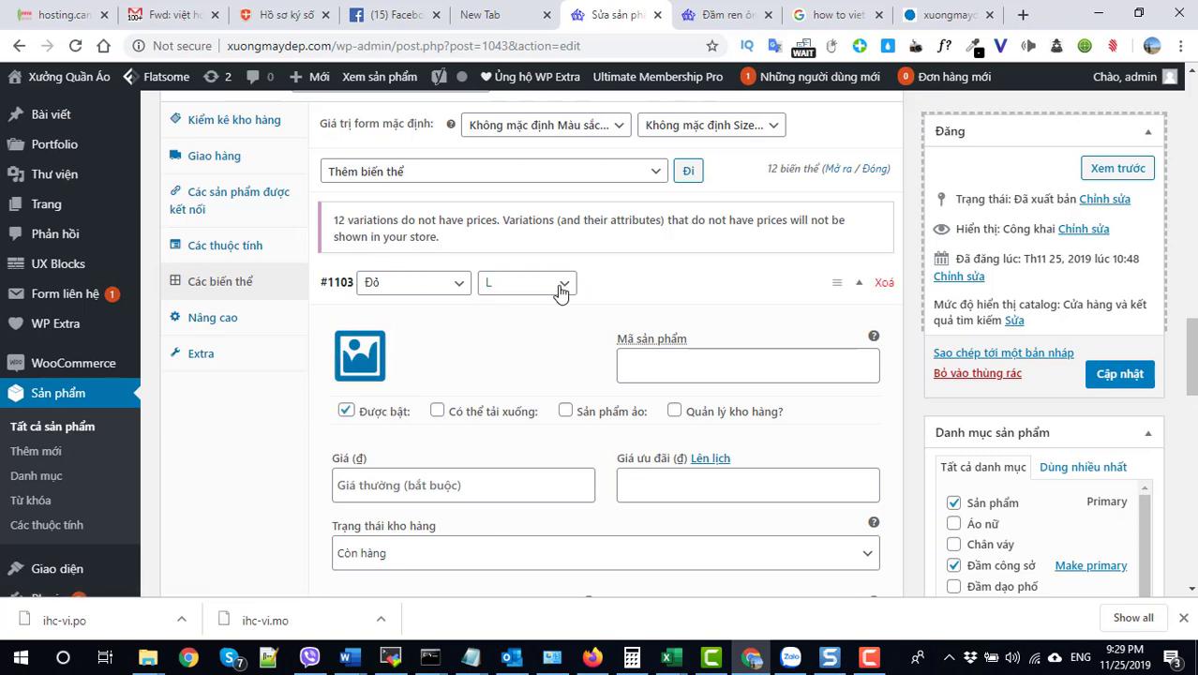
left_click(364, 356)
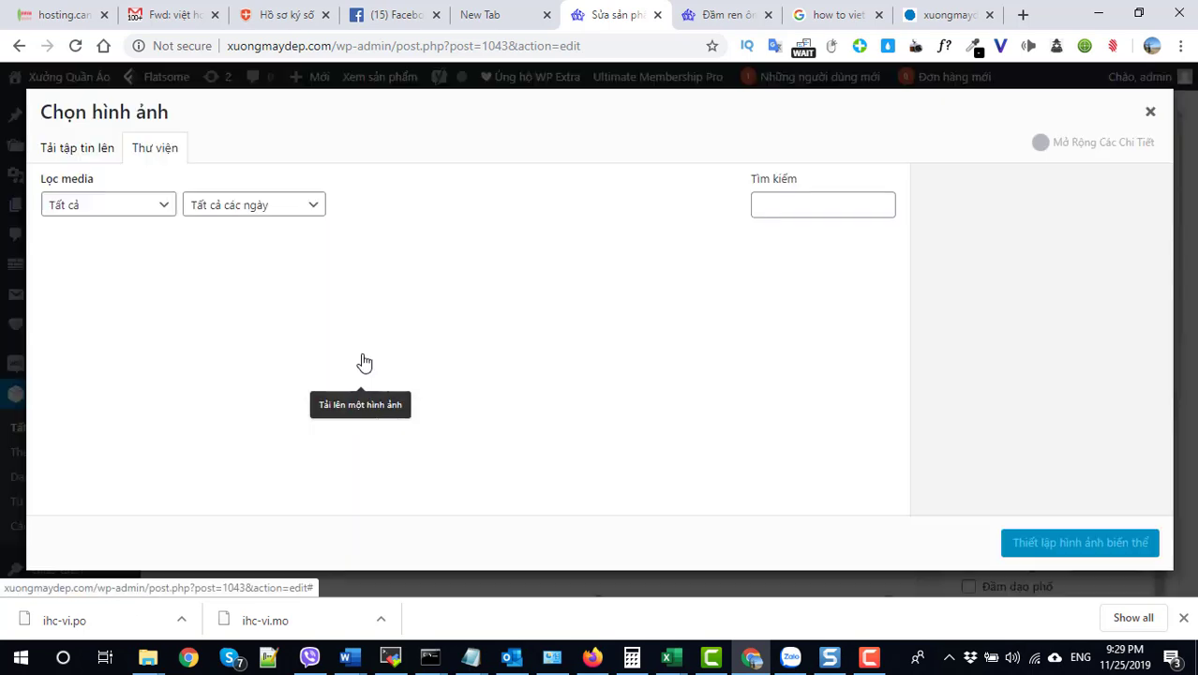
scroll(464, 448, "down", 1)
scroll(464, 448, "down", 5)
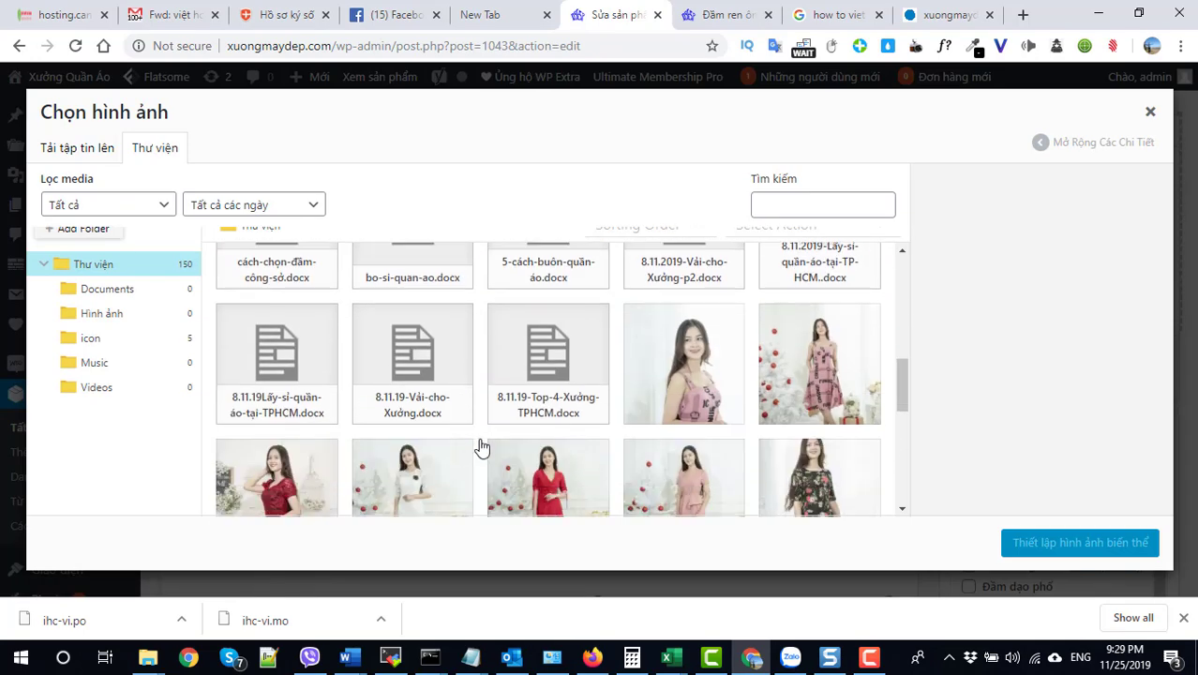
left_click(281, 433)
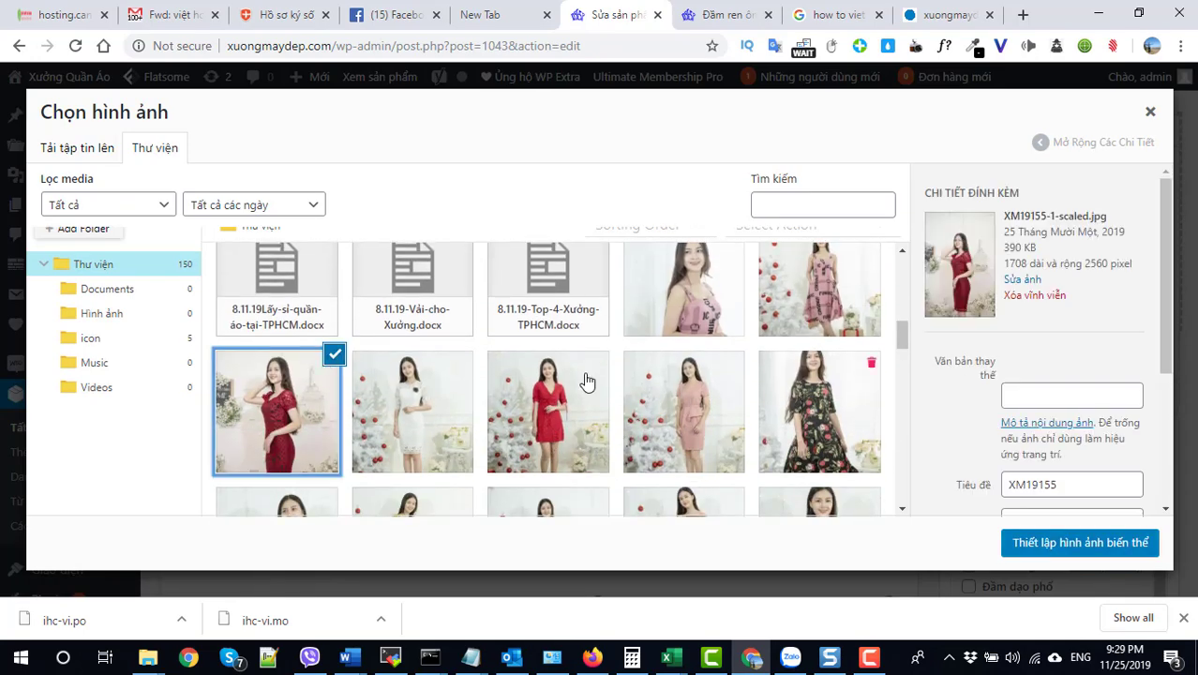
left_click(1044, 551)
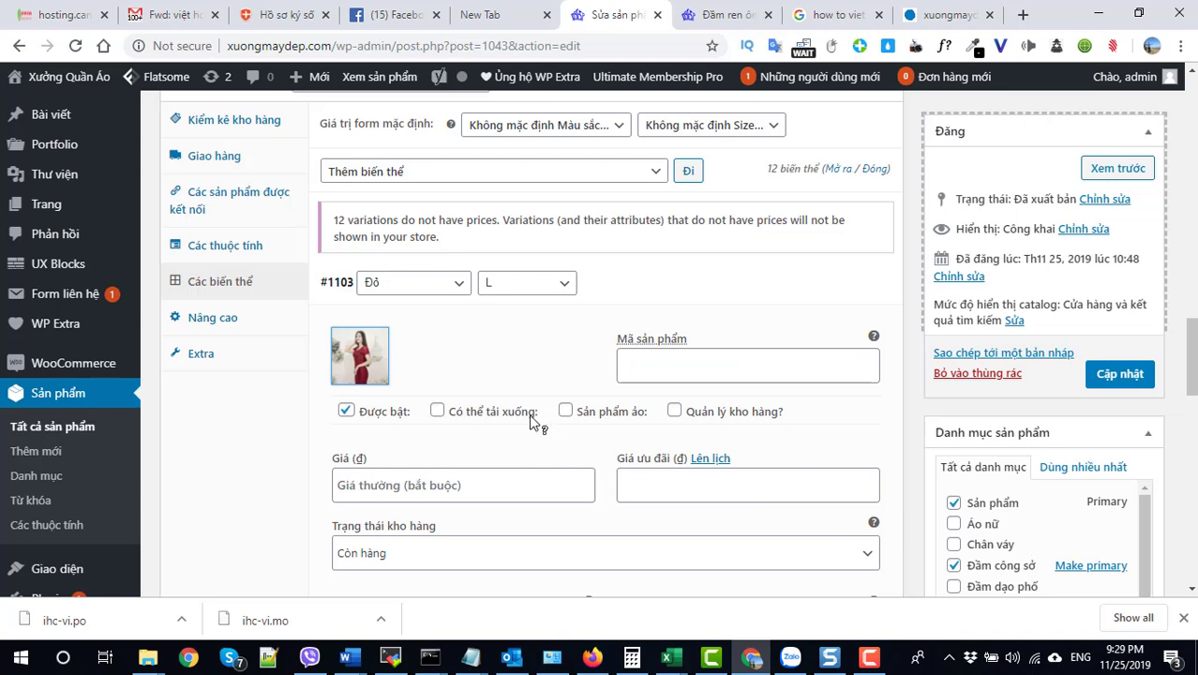
Set the regular price of the "Đỏ" / "L" variation to 300000
scroll(532, 422, "down", 1)
left_click(447, 407)
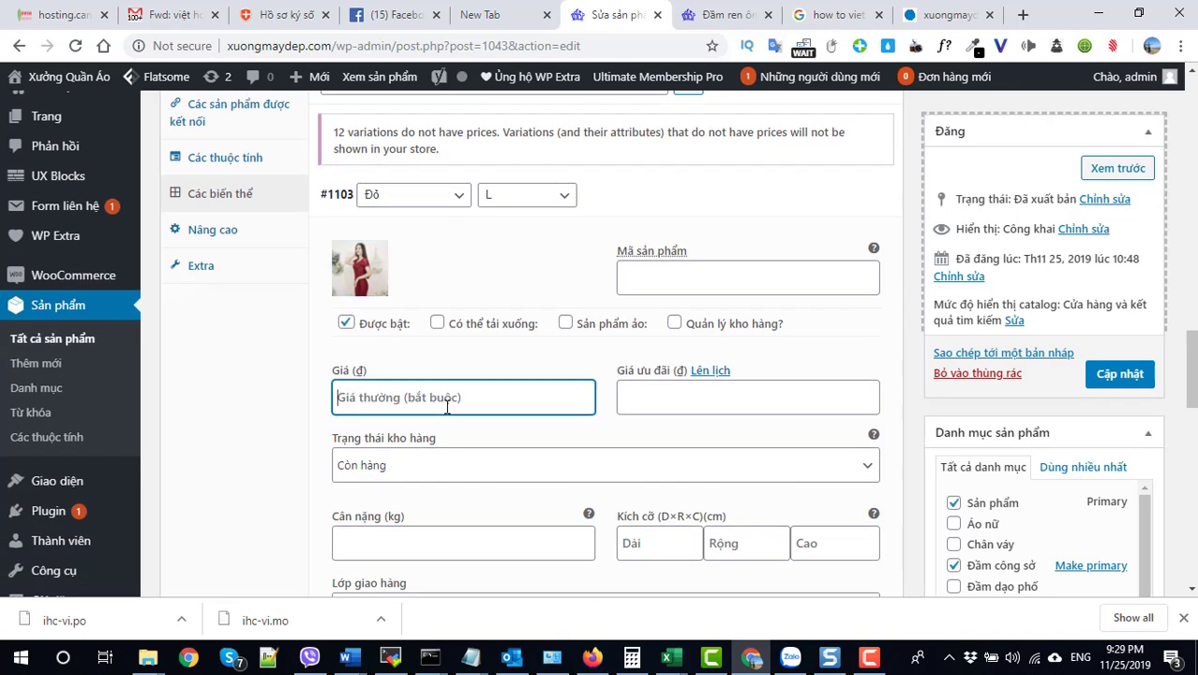
type("300000")
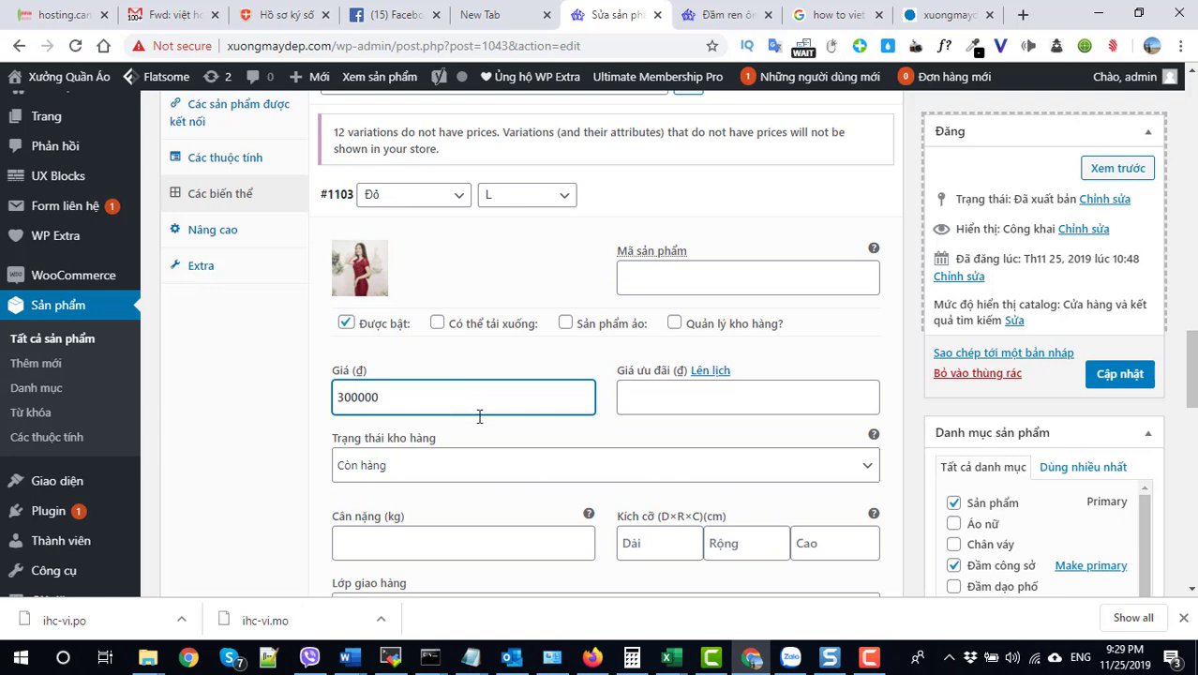
Set the image of the "Đỏ" / "M" variation to the short red dress photo XM1903-1-scaled.jpg from the media library
scroll(479, 414, "down", 4)
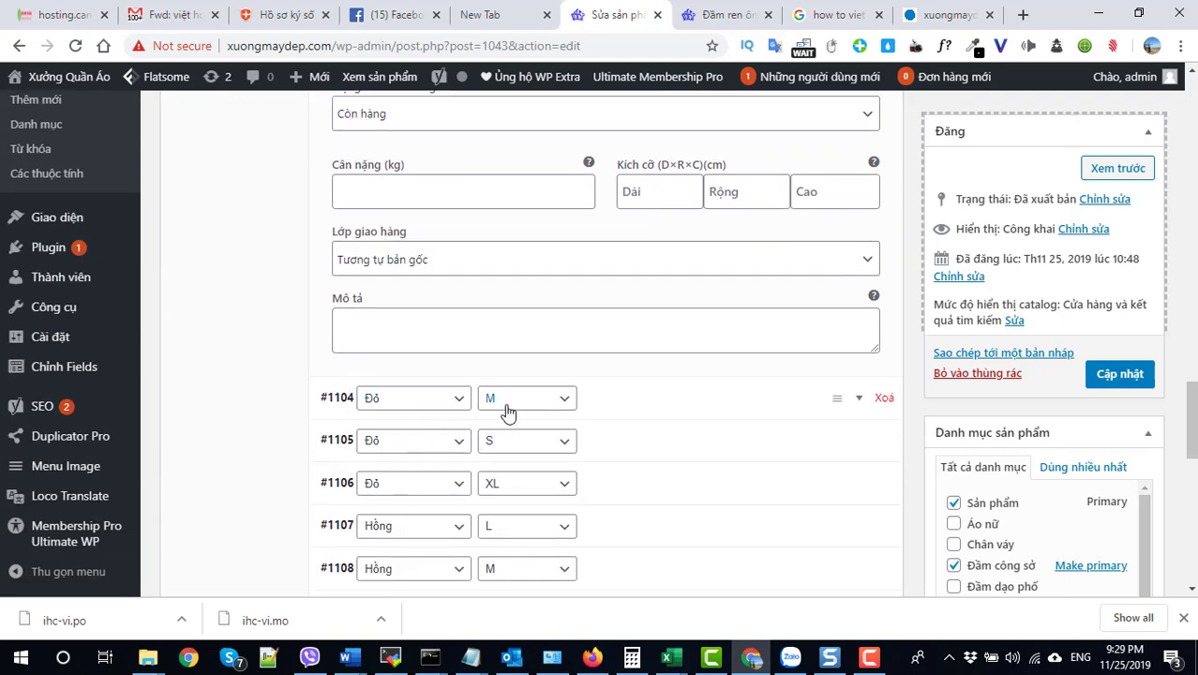
left_click(859, 401)
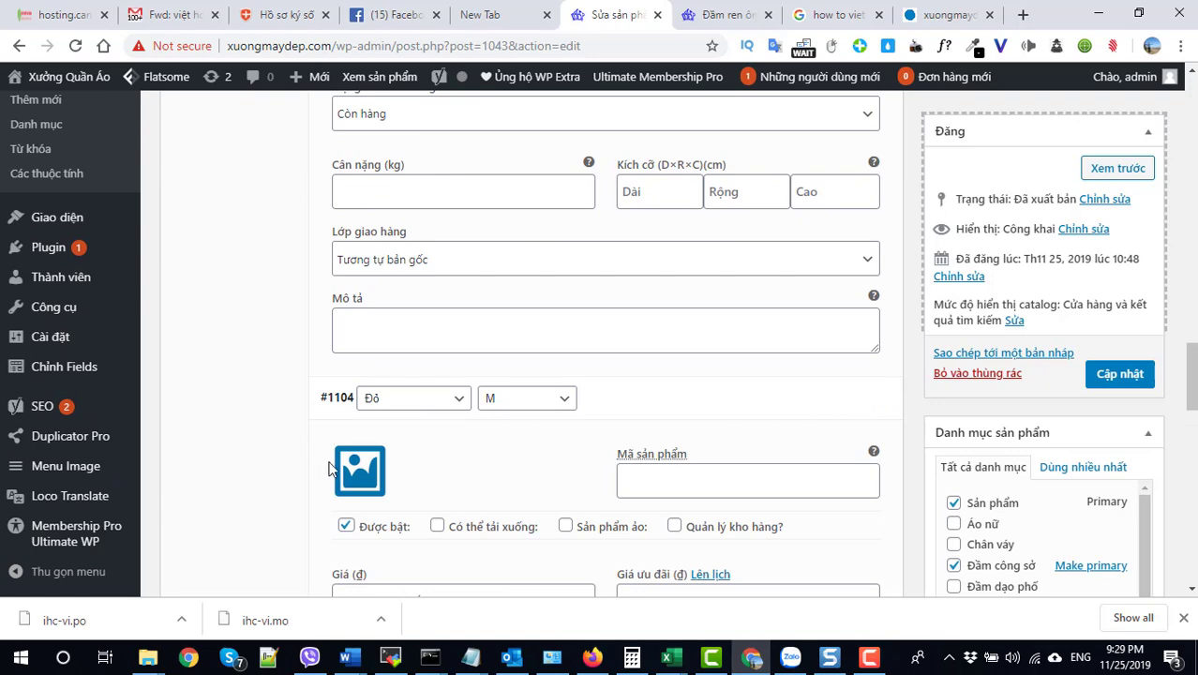
left_click(354, 470)
left_click(272, 409)
left_click(600, 427)
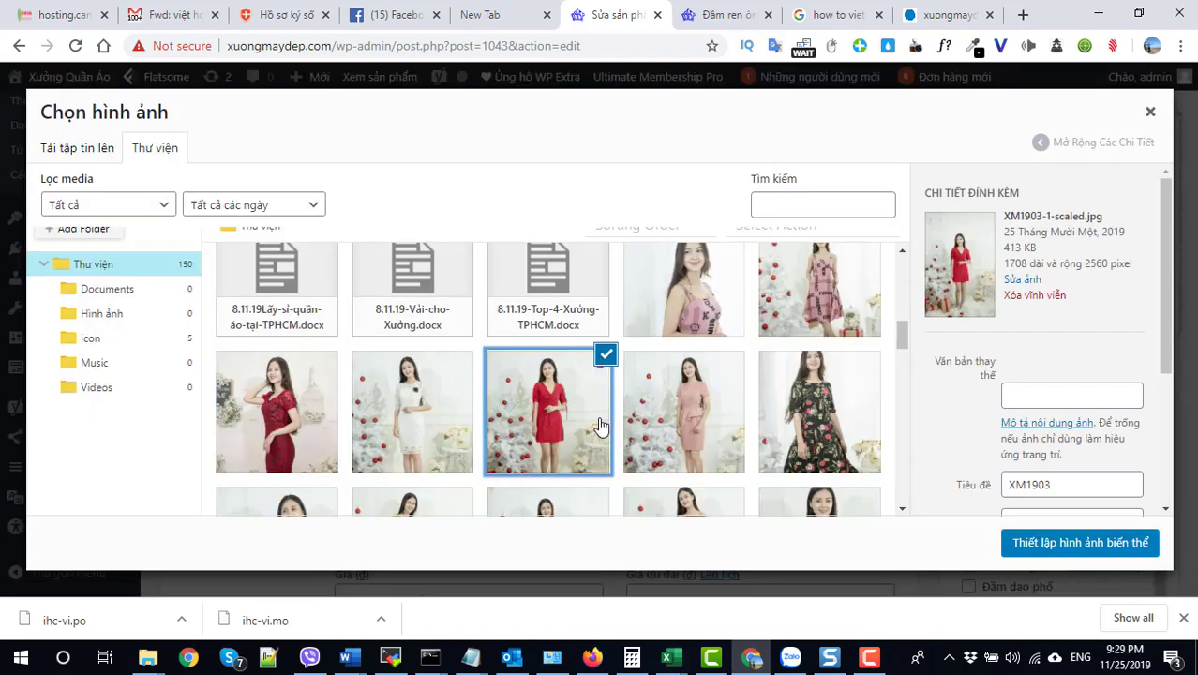
left_click(1035, 545)
Set the regular price of the "Đỏ" / "M" variation to 300000
scroll(532, 509, "down", 1)
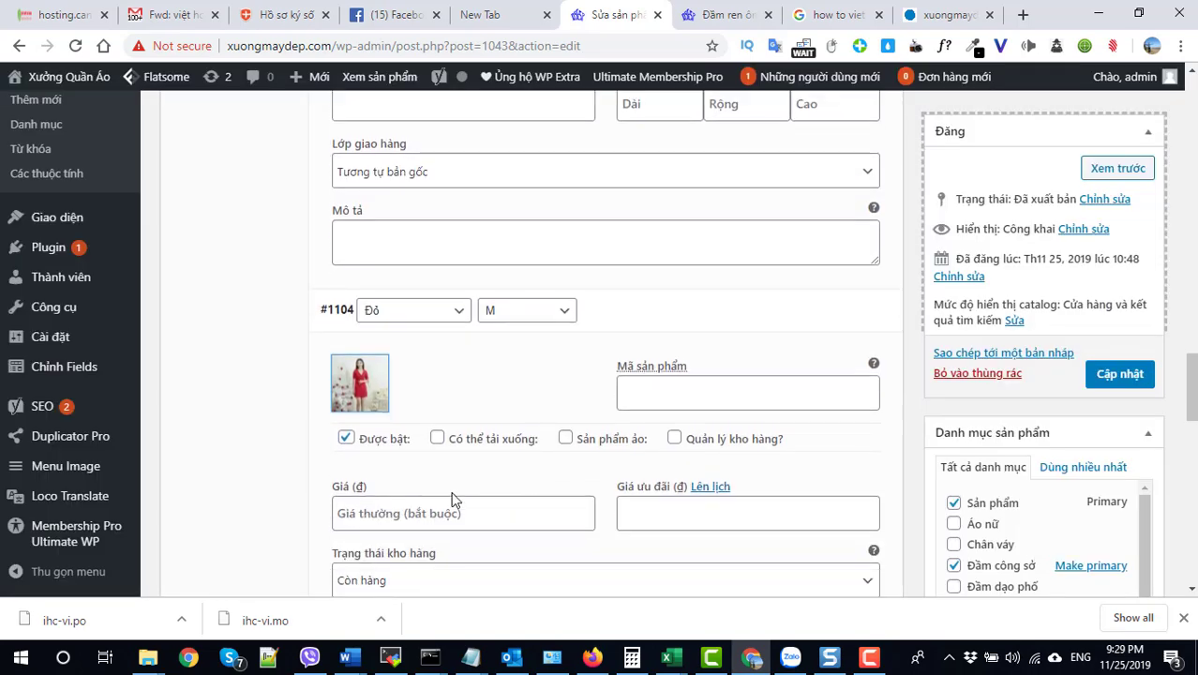
left_click(436, 513)
type("300000")
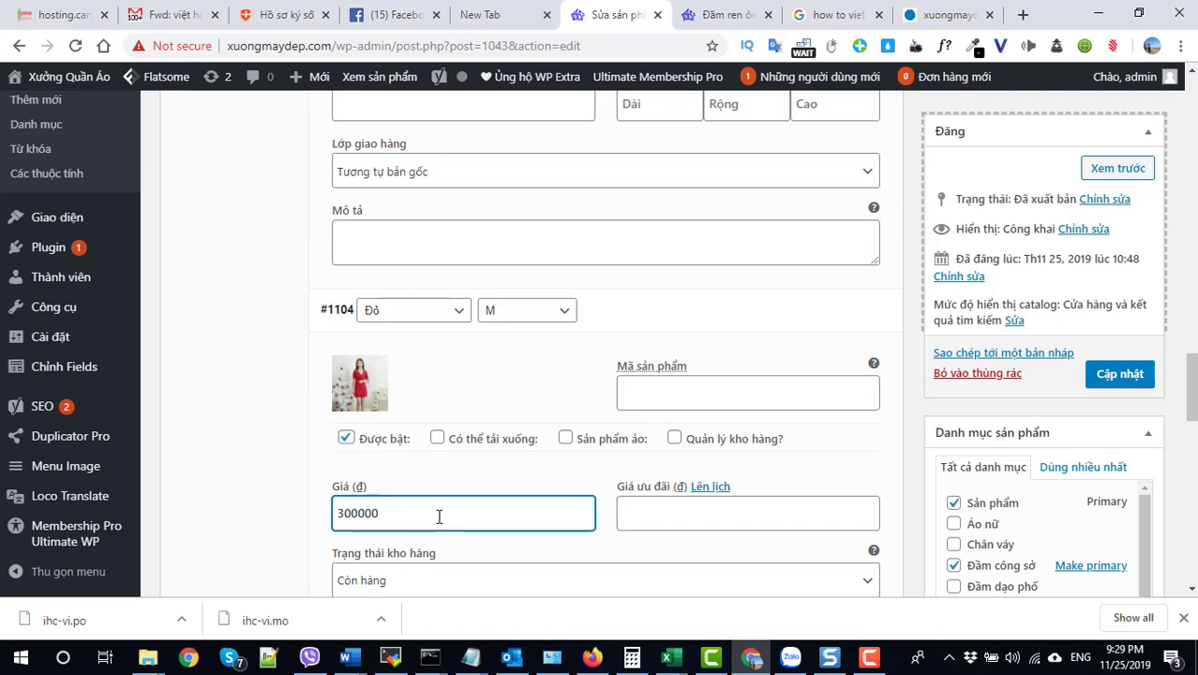
Set the image of the "Đỏ" / "S" variation to the red dress photo XM1903-1-scaled.jpg from the media library
scroll(439, 517, "down", 2)
scroll(565, 414, "up", 2)
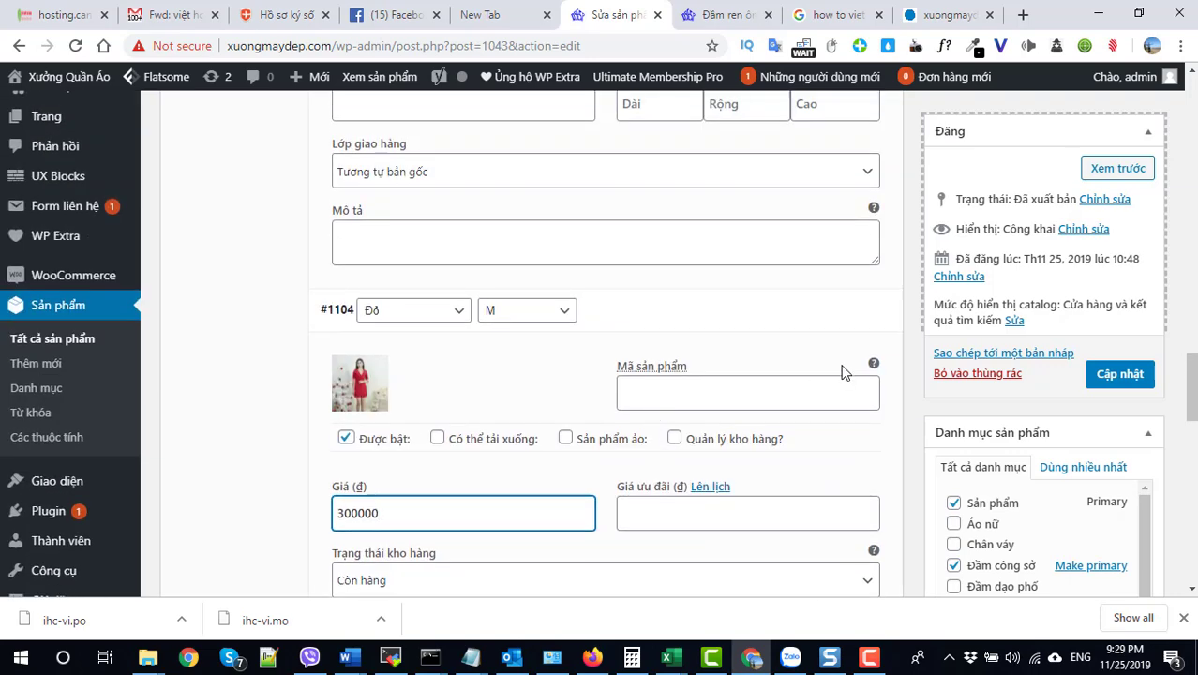
scroll(784, 390, "down", 5)
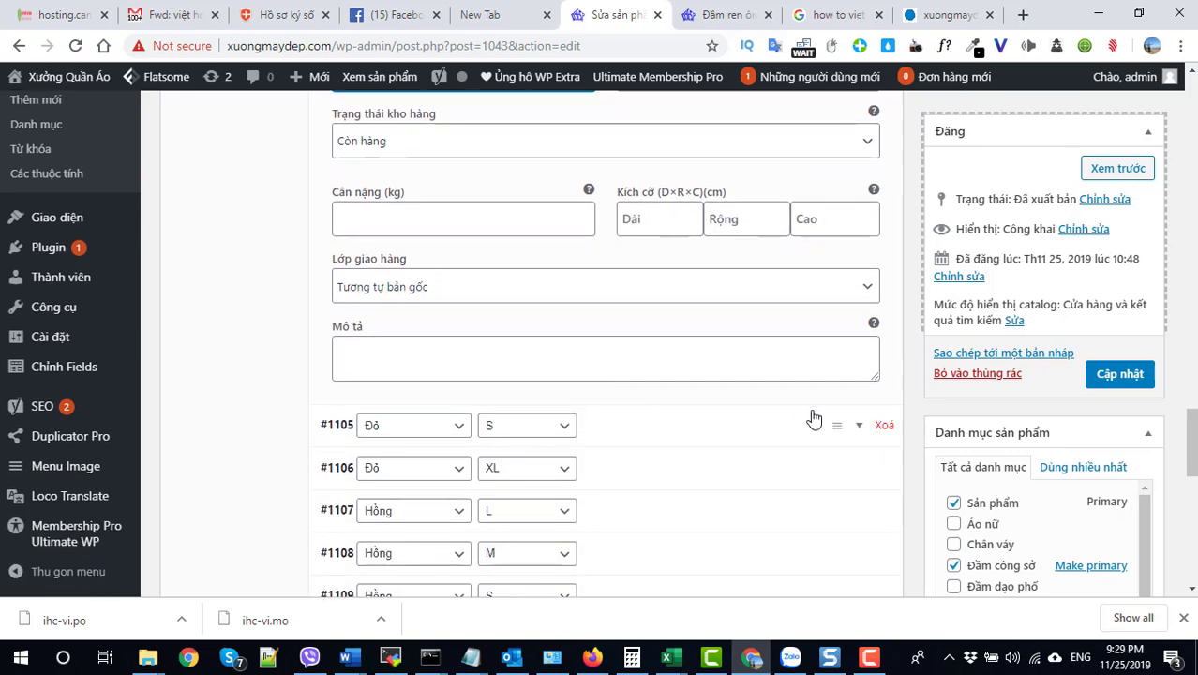
left_click(860, 429)
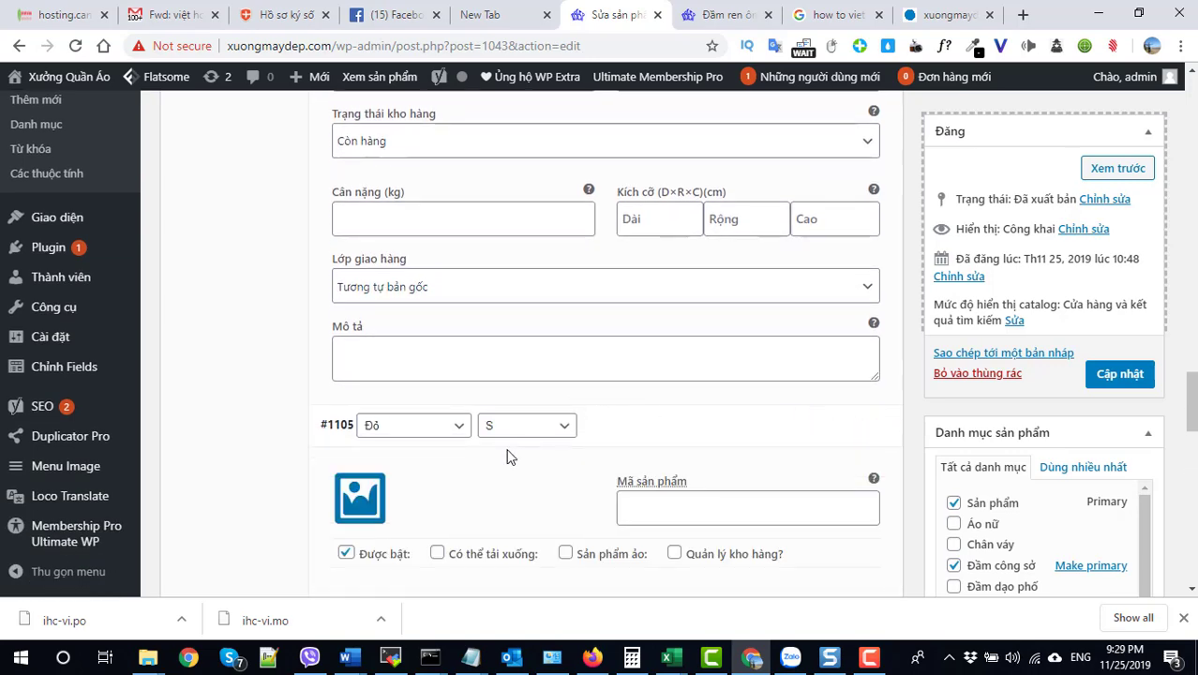
left_click(375, 494)
scroll(562, 441, "down", 3)
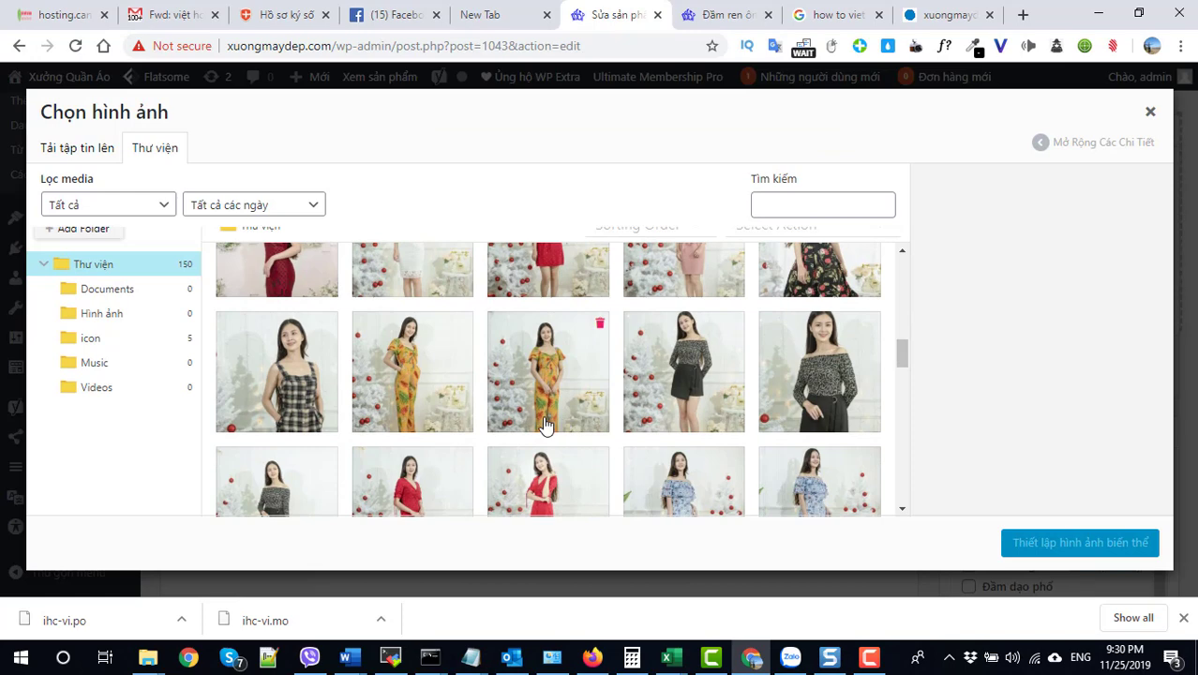
scroll(424, 434, "up", 1)
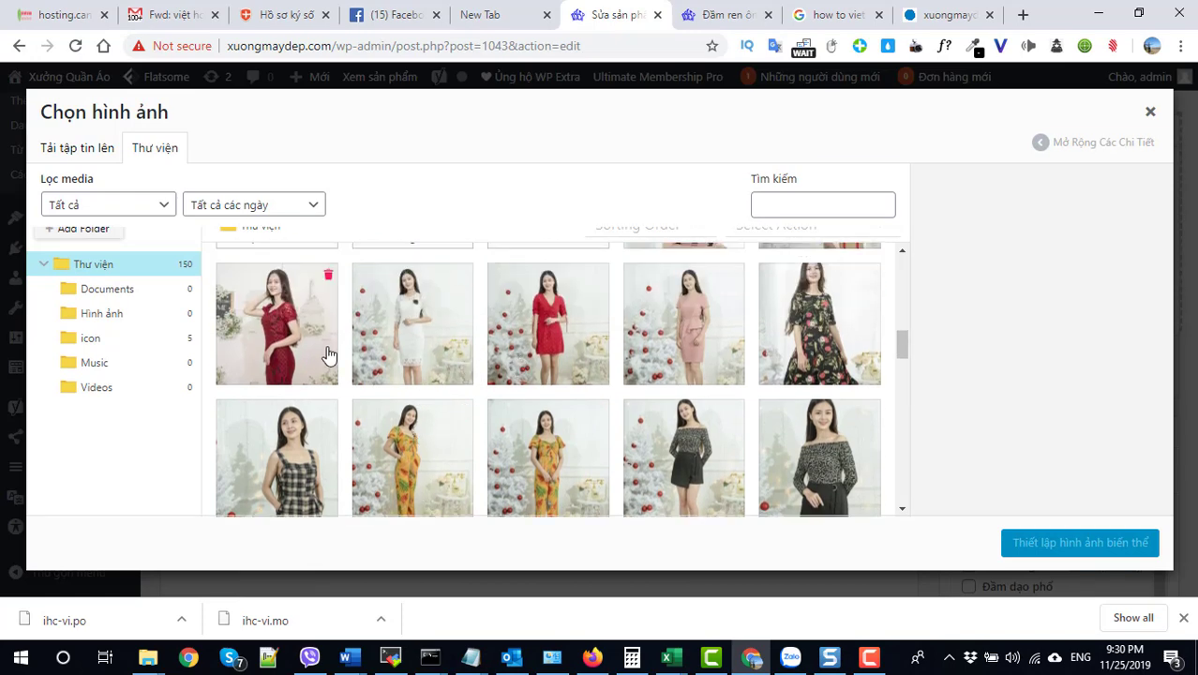
left_click(291, 333)
left_click(540, 335)
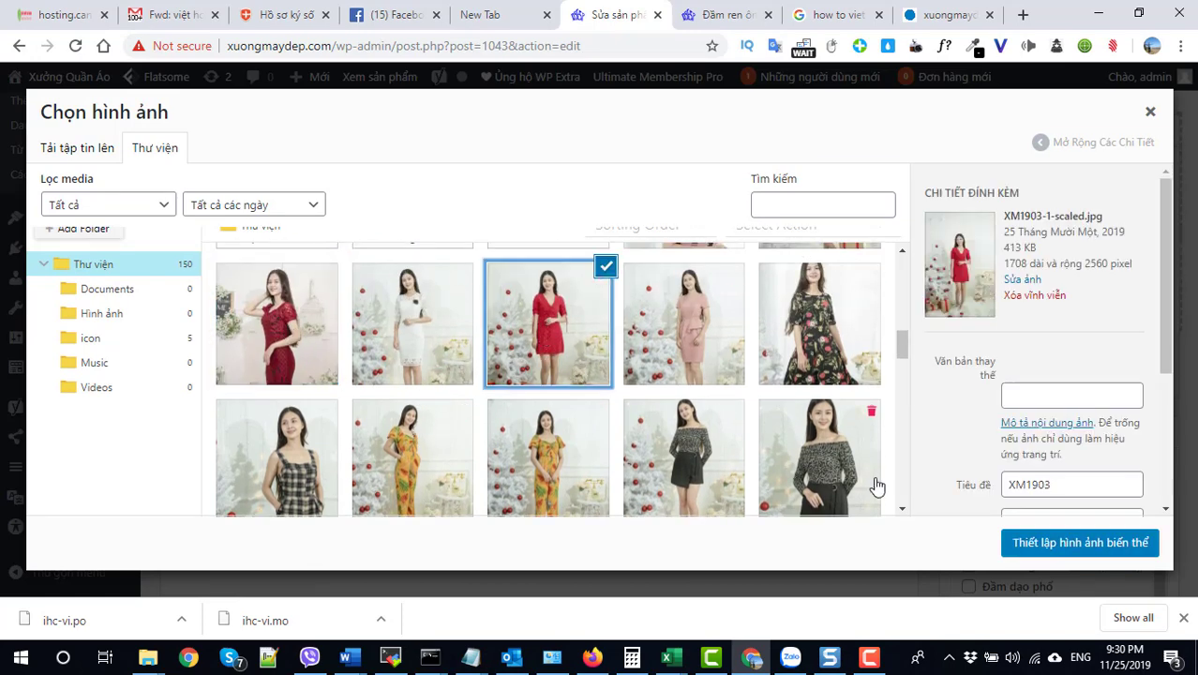
left_click(1038, 544)
Set the regular price of the "Đỏ" / "S" variation to 250000
scroll(486, 459, "down", 2)
left_click(433, 448)
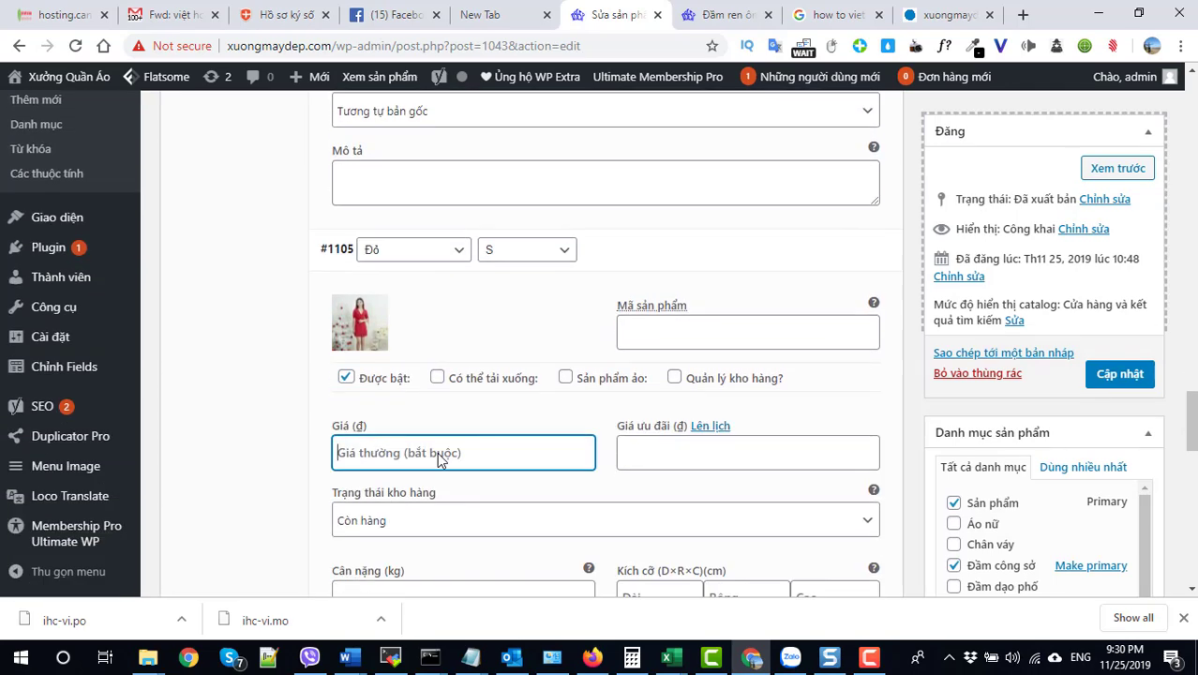
type("250000")
Collapse the "Đỏ" / "L" and "Đỏ" / "M" variations and update the product
scroll(437, 452, "down", 5)
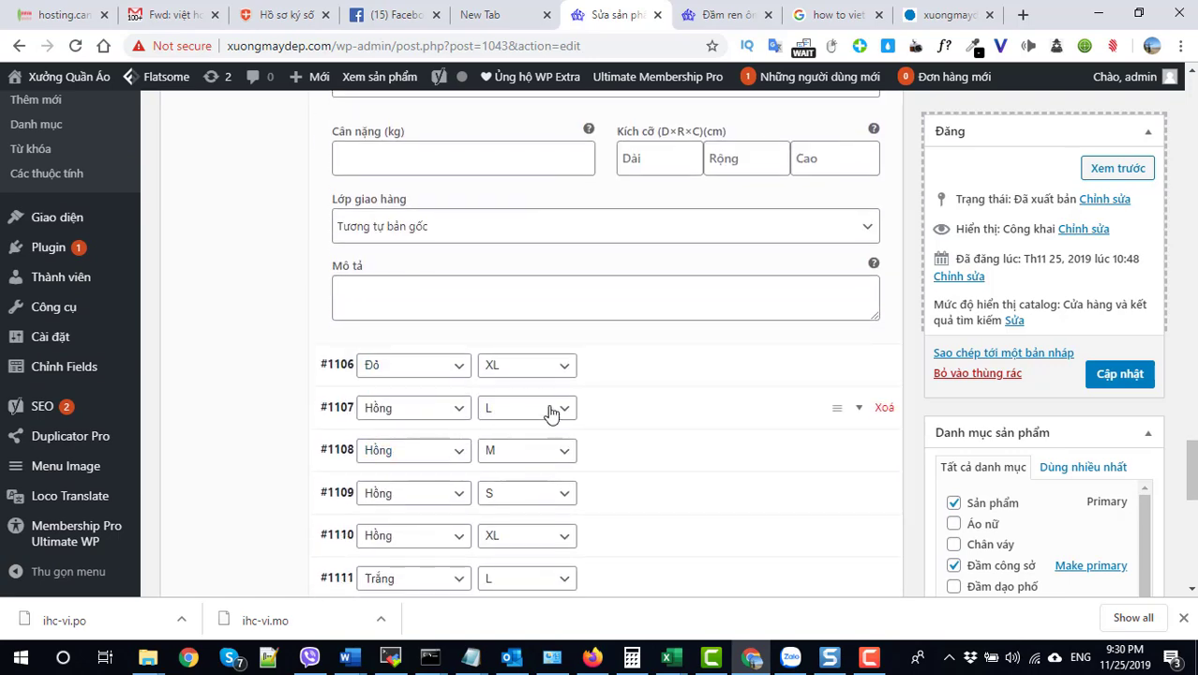
scroll(631, 369, "up", 2)
scroll(632, 371, "up", 10)
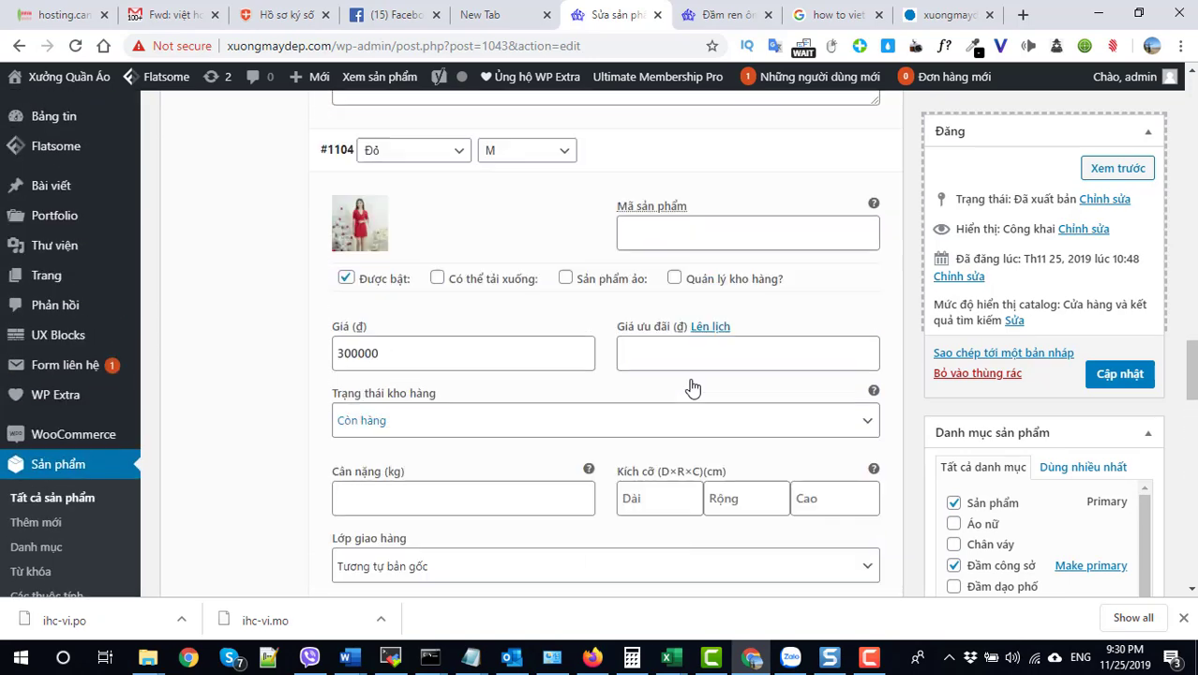
scroll(691, 384, "up", 4)
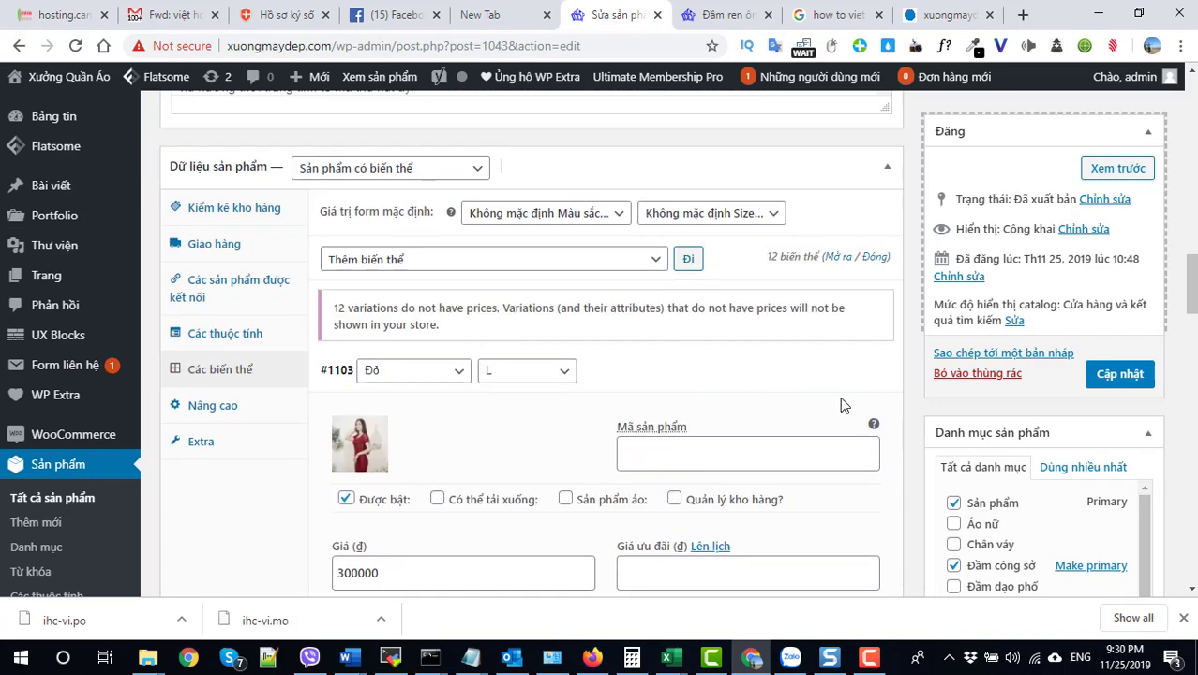
left_click(856, 373)
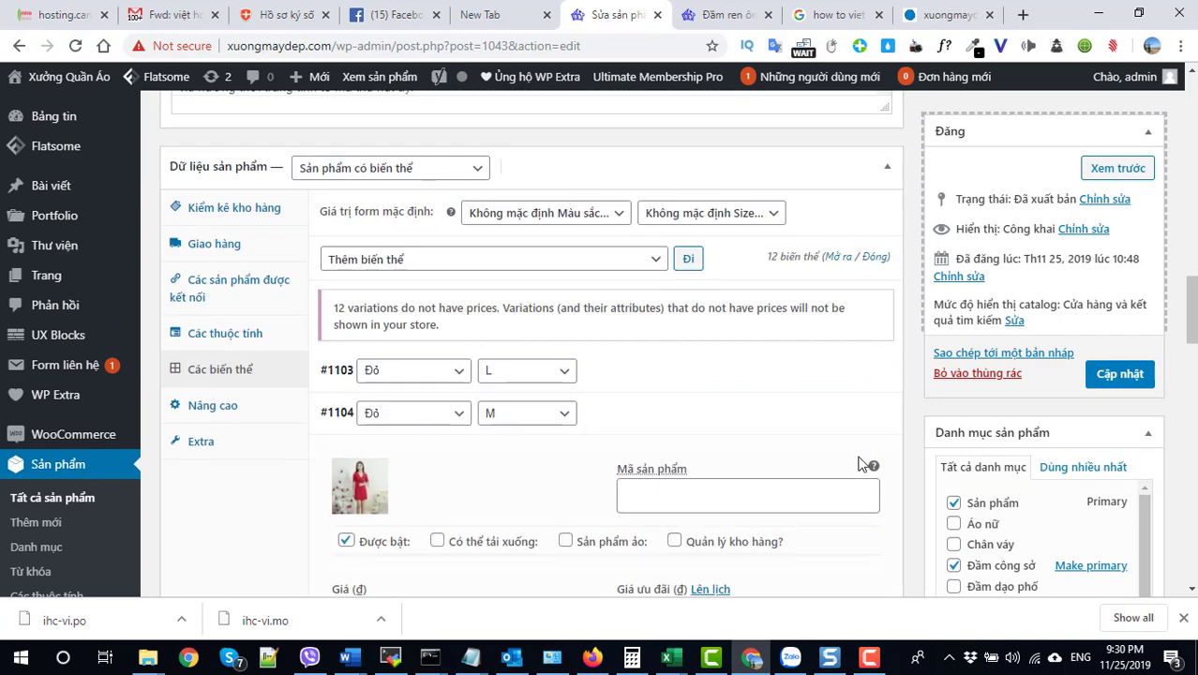
left_click(856, 417)
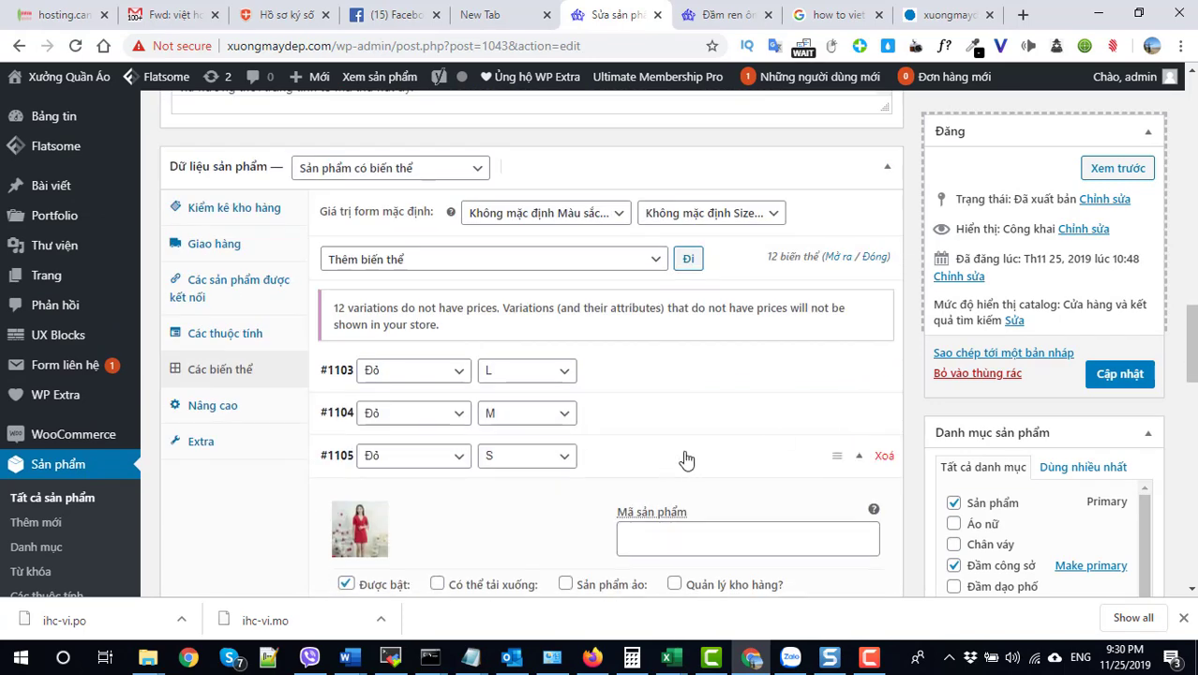
scroll(515, 434, "down", 3)
left_click(1116, 375)
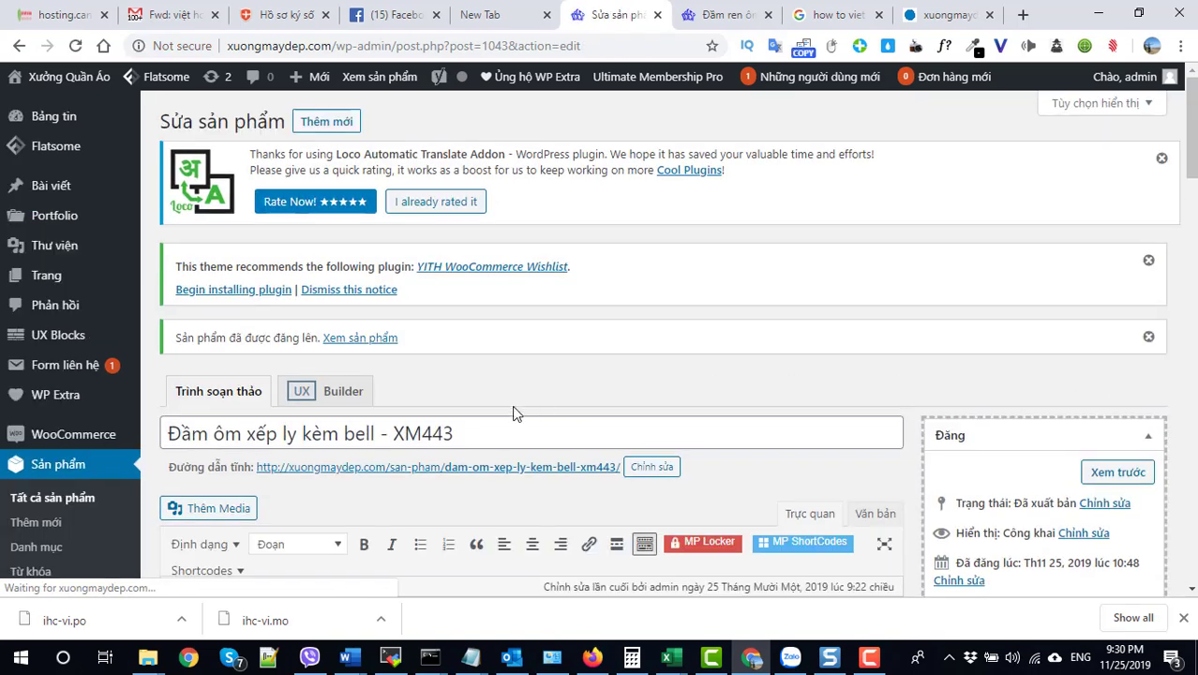
Open the product's permalink in a new browser tab and switch to the storefront page
right_click(538, 468)
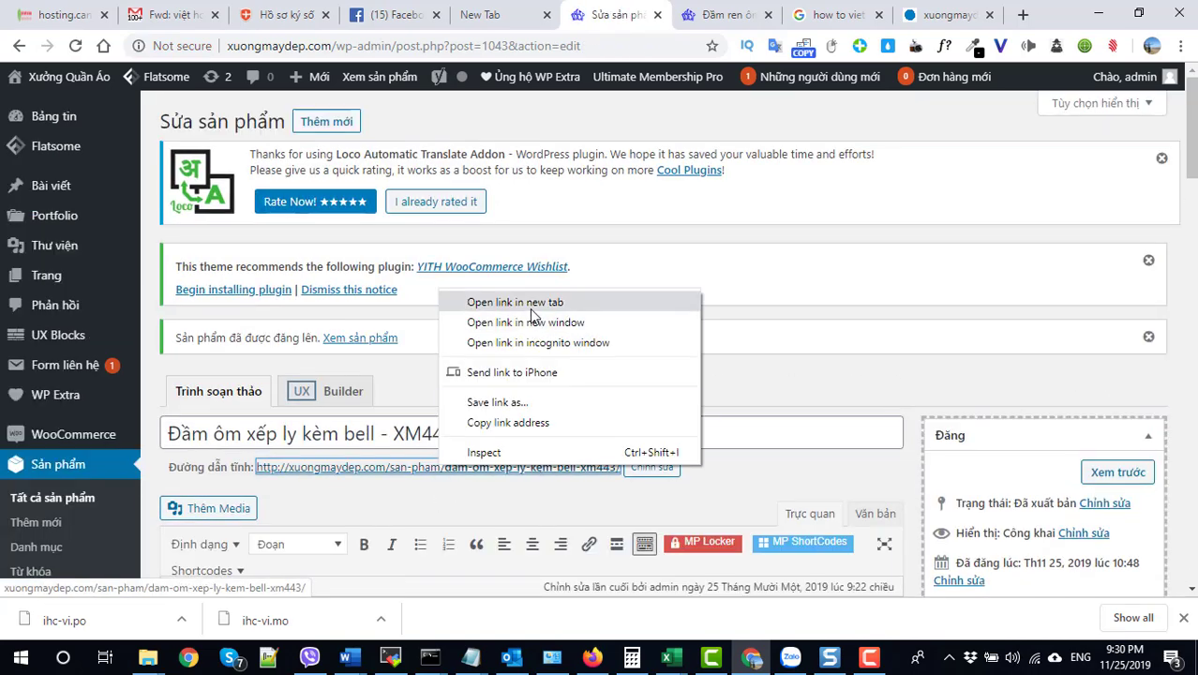
left_click(515, 302)
left_click(658, 15)
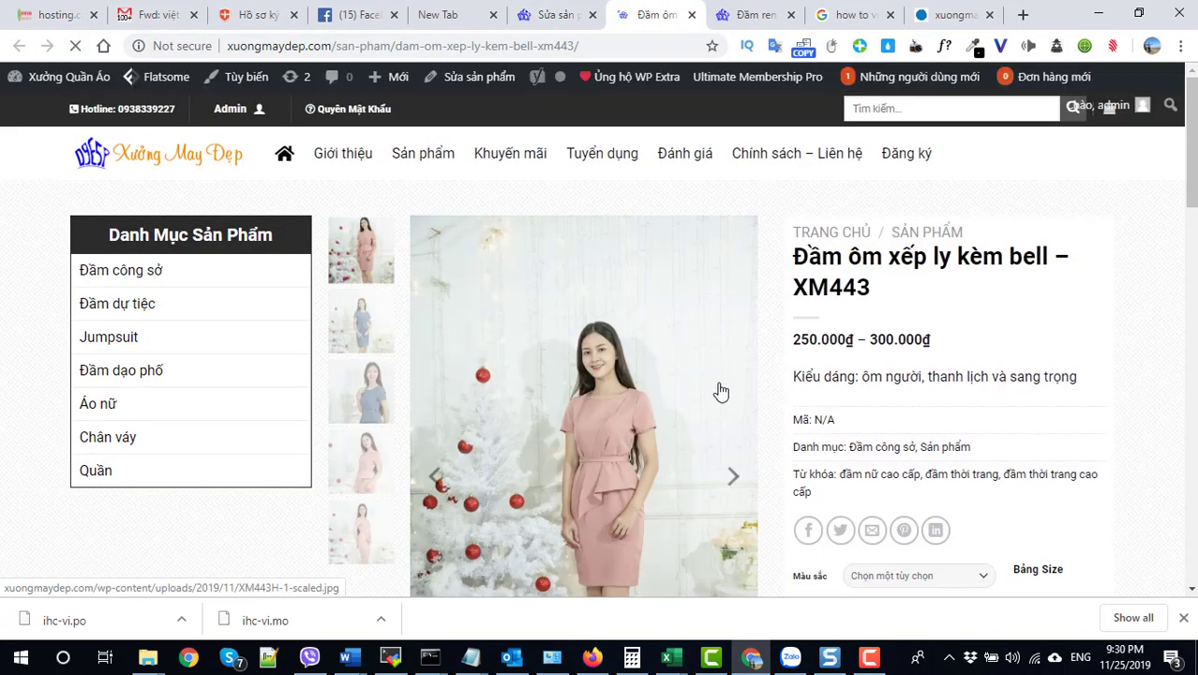
Choose colour "Đỏ" and size "L" on the product page and check the variation's image and price
scroll(709, 375, "down", 2)
left_click(920, 401)
left_click(889, 430)
left_click(890, 435)
left_click(880, 467)
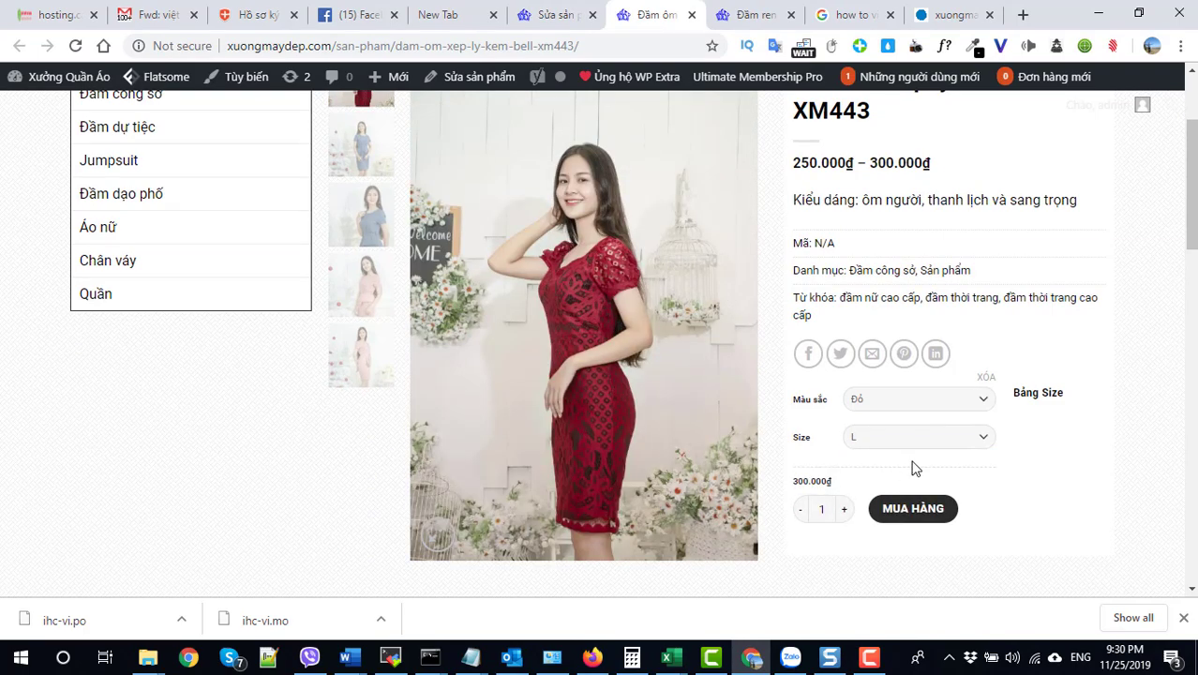
scroll(900, 432, "down", 1)
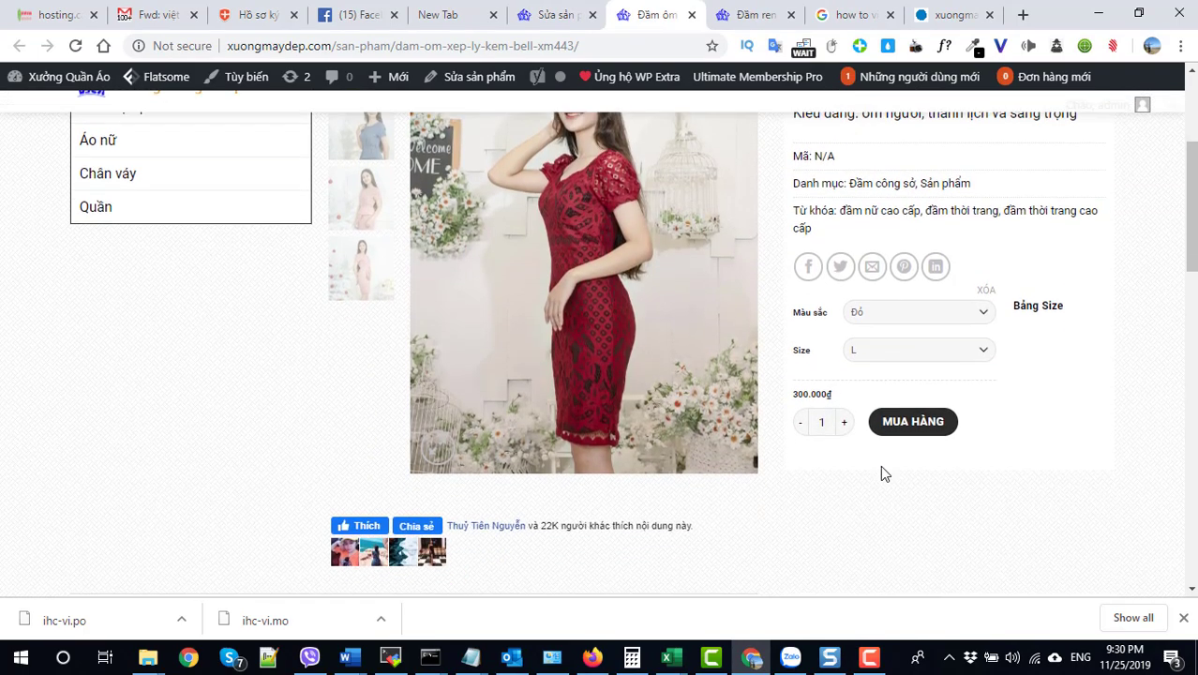
left_click_drag(833, 393, 793, 394)
left_click(893, 437)
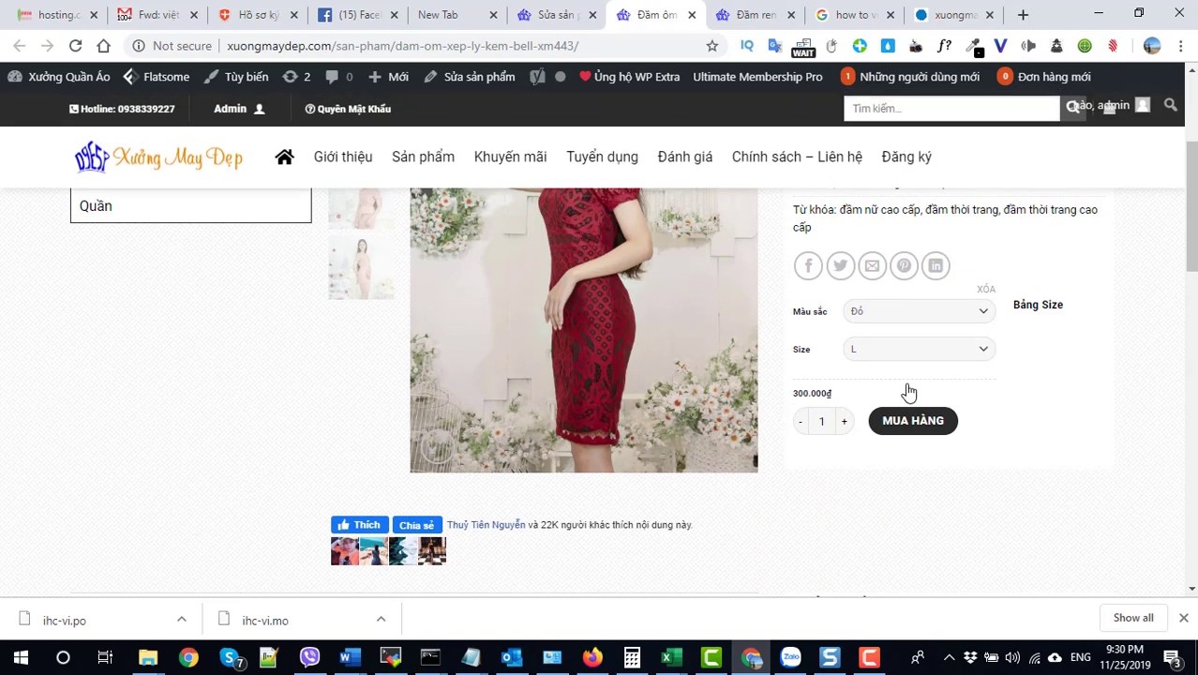
Switch the size to "S" for colour "Đỏ" and check that variation's image and price
left_click(879, 311)
left_click(880, 311)
left_click(877, 348)
left_click(872, 404)
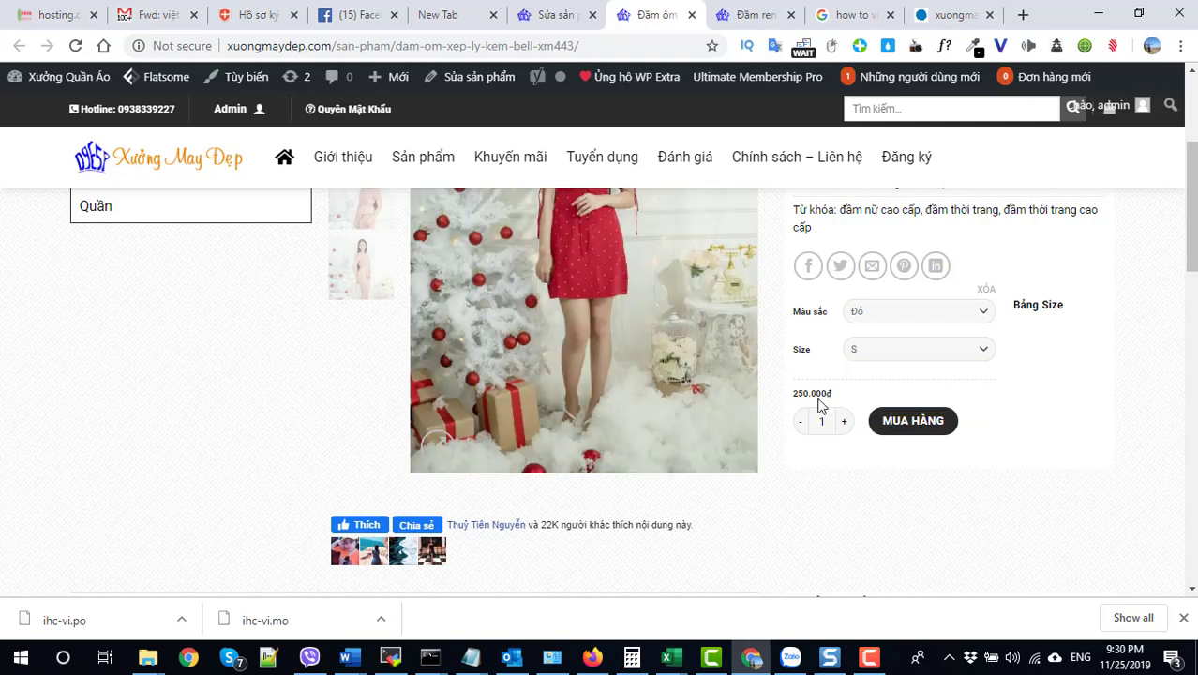
scroll(766, 416, "up", 1)
scroll(766, 416, "up", 1)
scroll(837, 428, "down", 1)
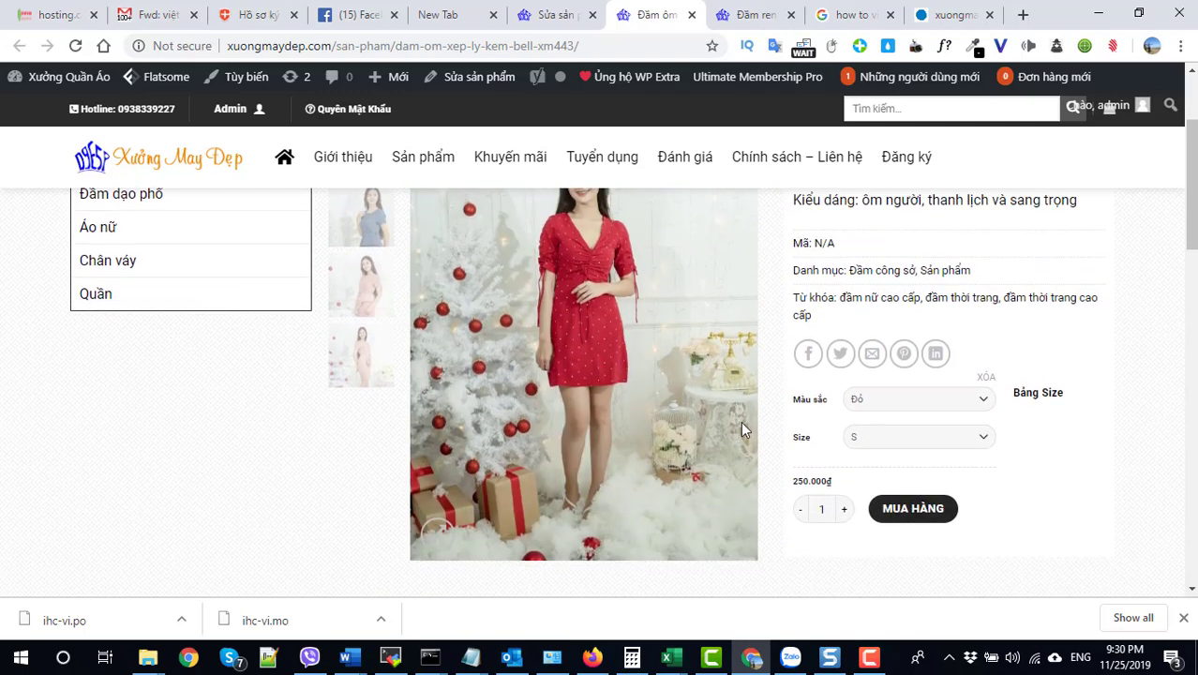
left_click_drag(830, 487, 793, 485)
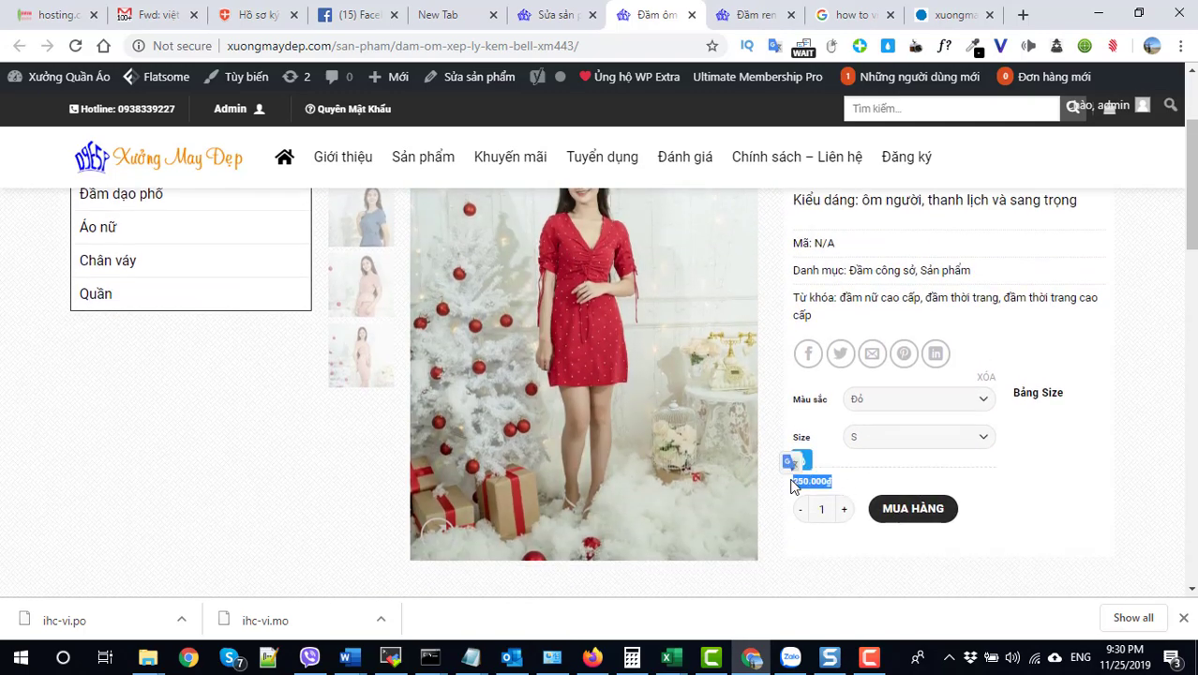
Review the displayed price and the colour choices for the selected variation on the XM443 product page
left_click(861, 483)
scroll(862, 483, "up", 2)
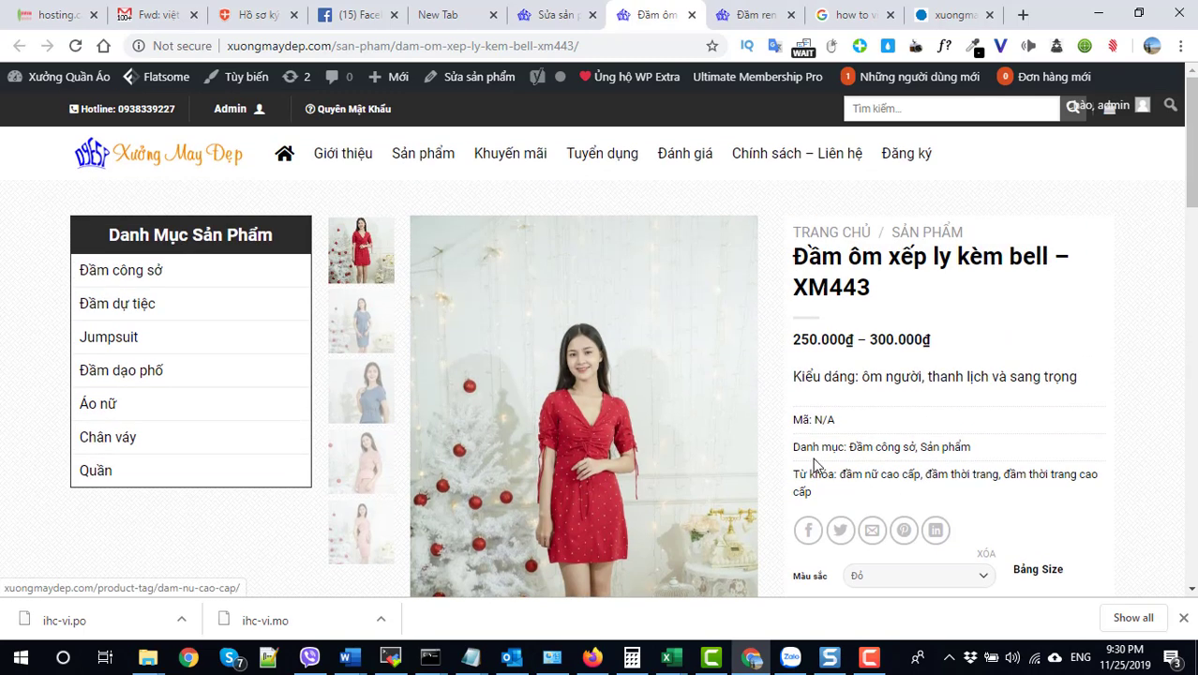
scroll(816, 465, "down", 2)
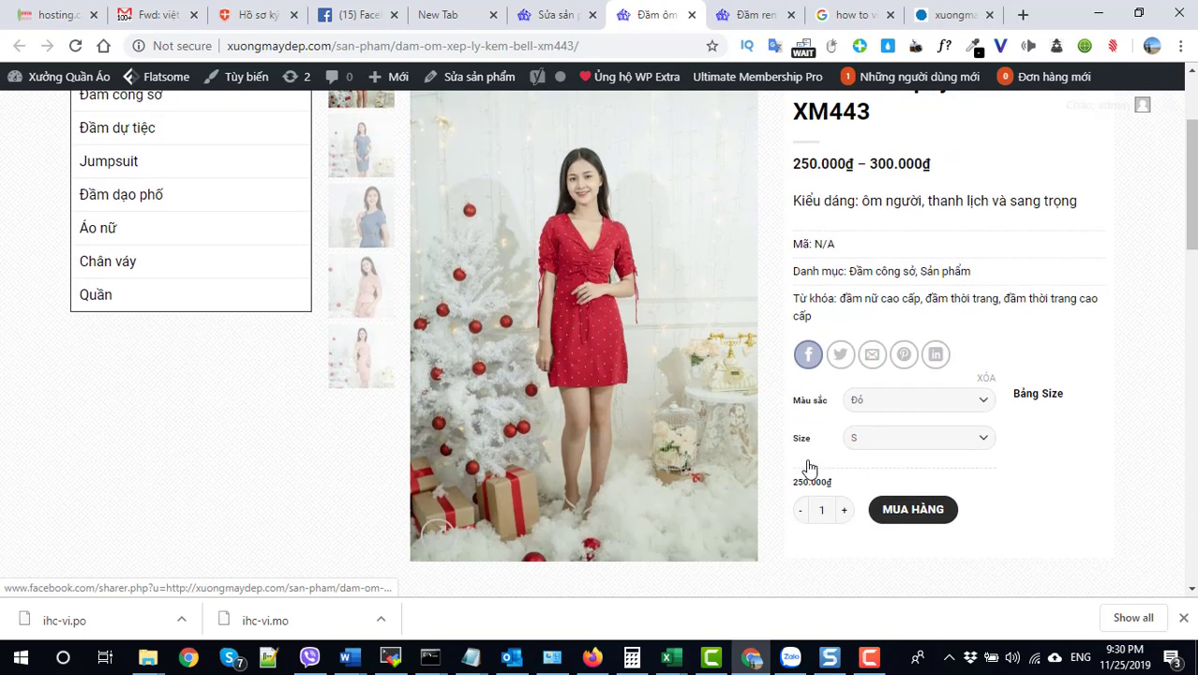
left_click(882, 403)
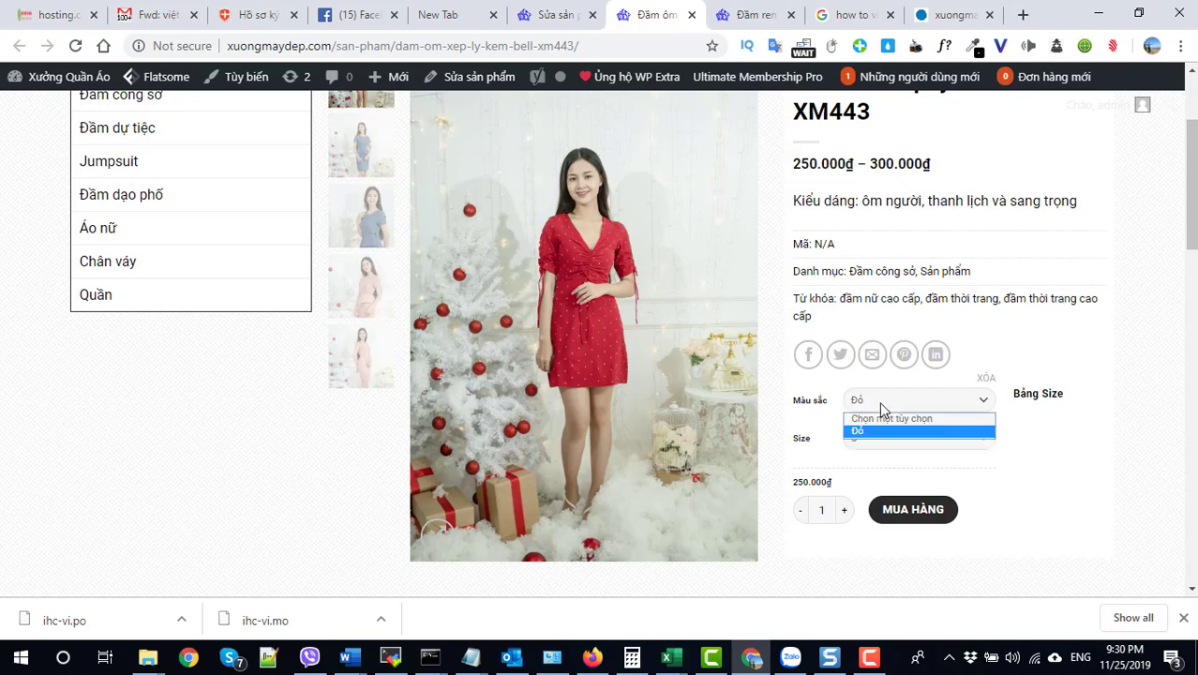
left_click(879, 401)
left_click(881, 403)
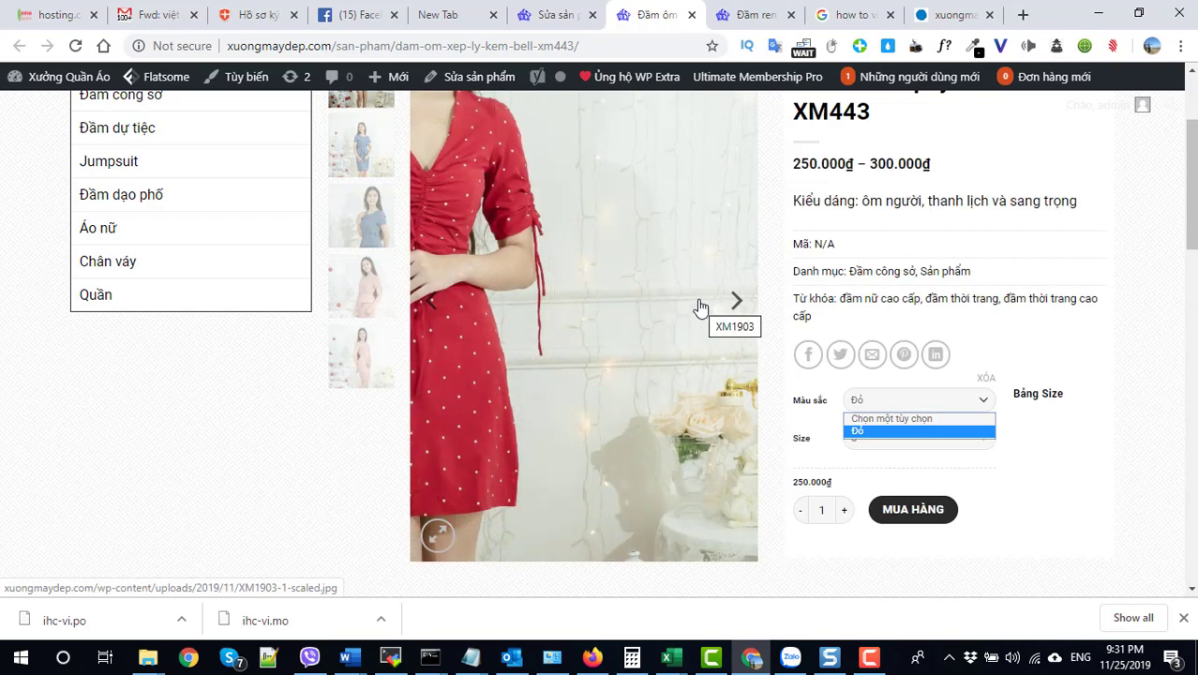
Look over the "Đầm ren ôm – XM19155" product page for comparison, and return to the XM443 product page
left_click(750, 14)
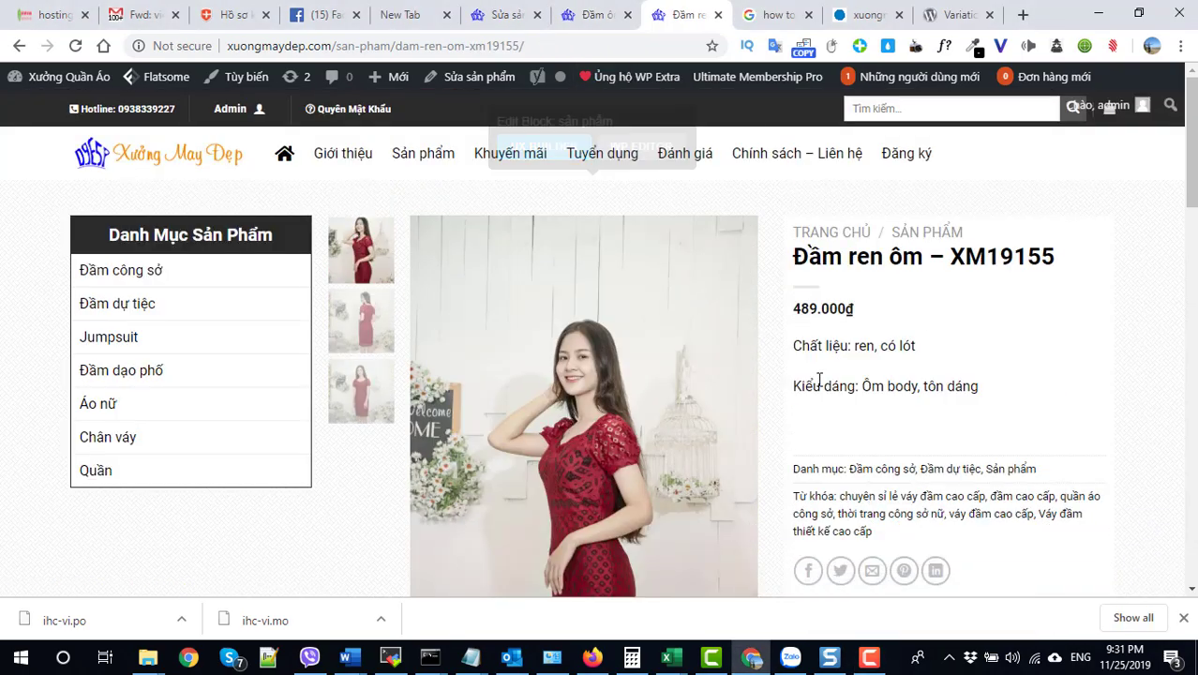
scroll(900, 450, "down", 1)
scroll(879, 493, "down", 2)
scroll(879, 493, "up", 3)
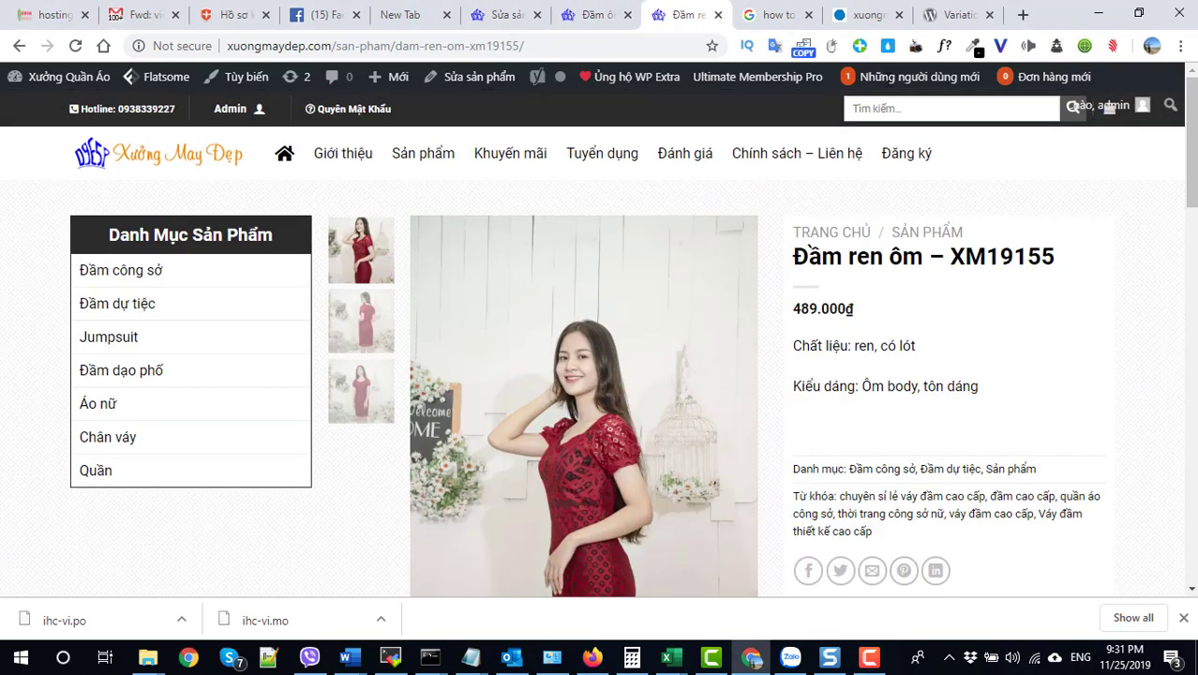
left_click(596, 16)
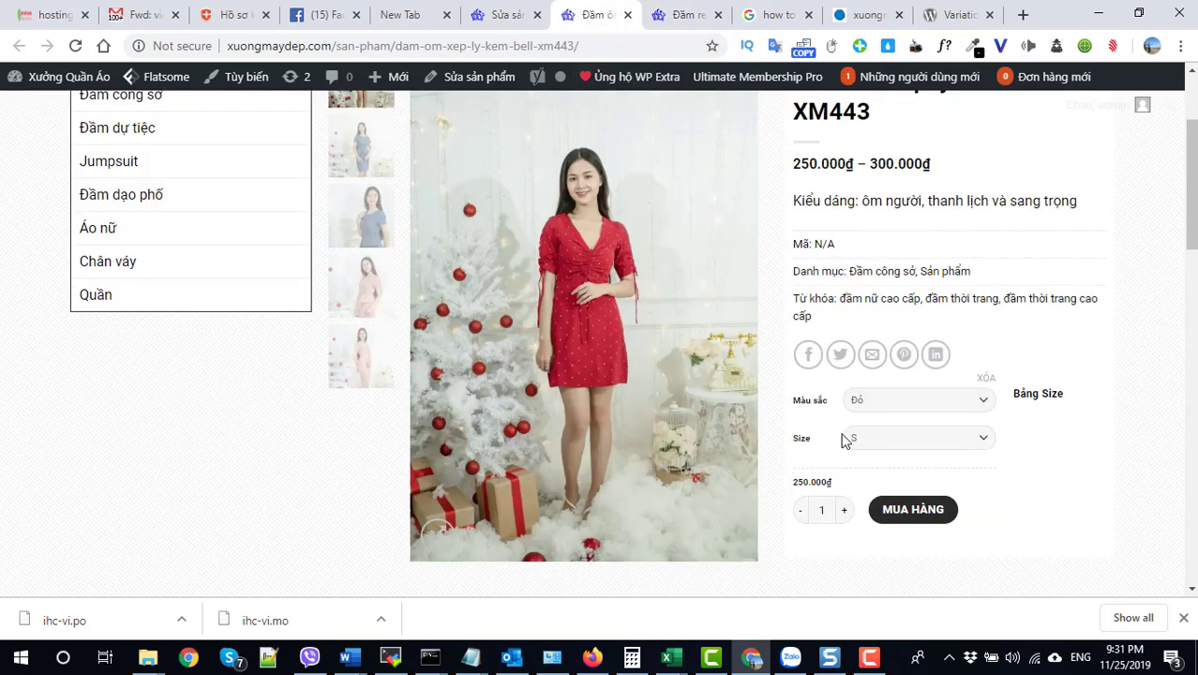
Copy the plugin title "Variation Swatches for WooCommerce" from its WordPress.org page
left_click(940, 16)
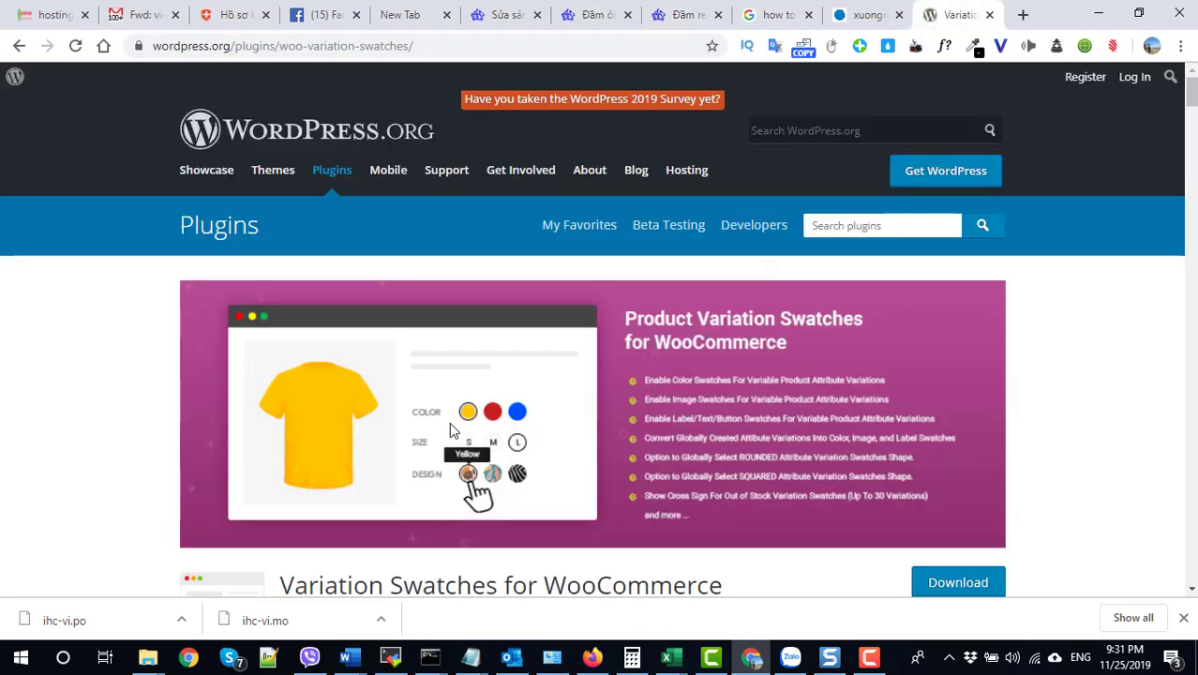
scroll(431, 431, "down", 3)
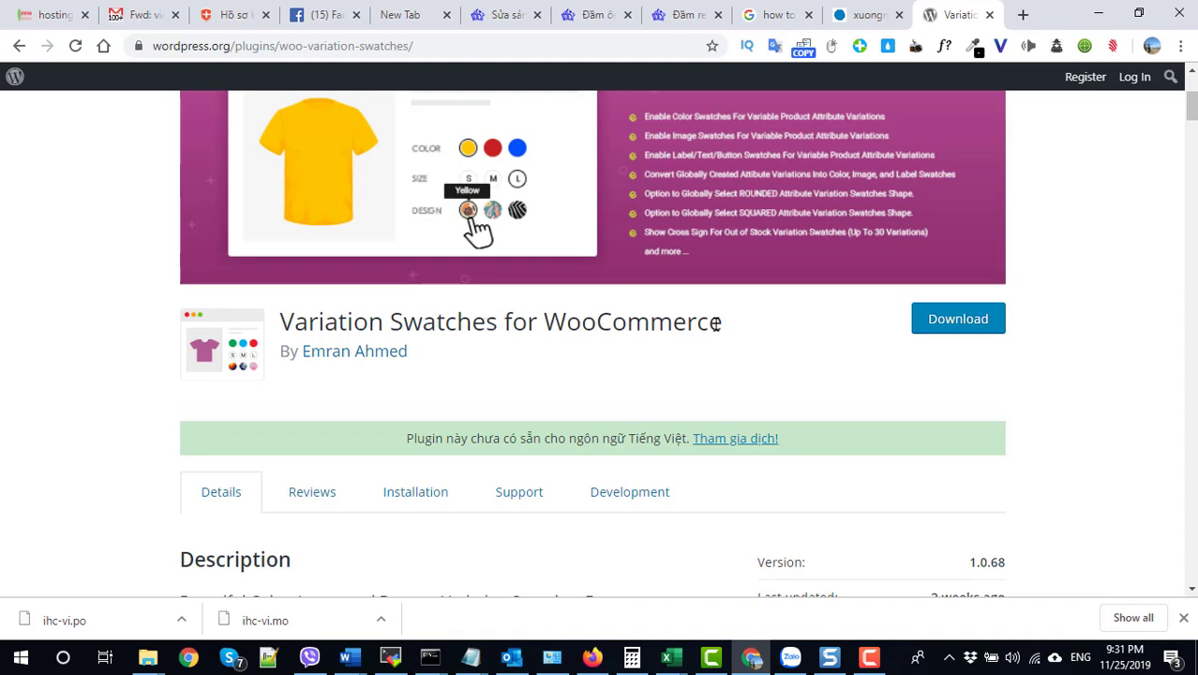
left_click_drag(720, 323, 287, 323)
key("ctrl+c")
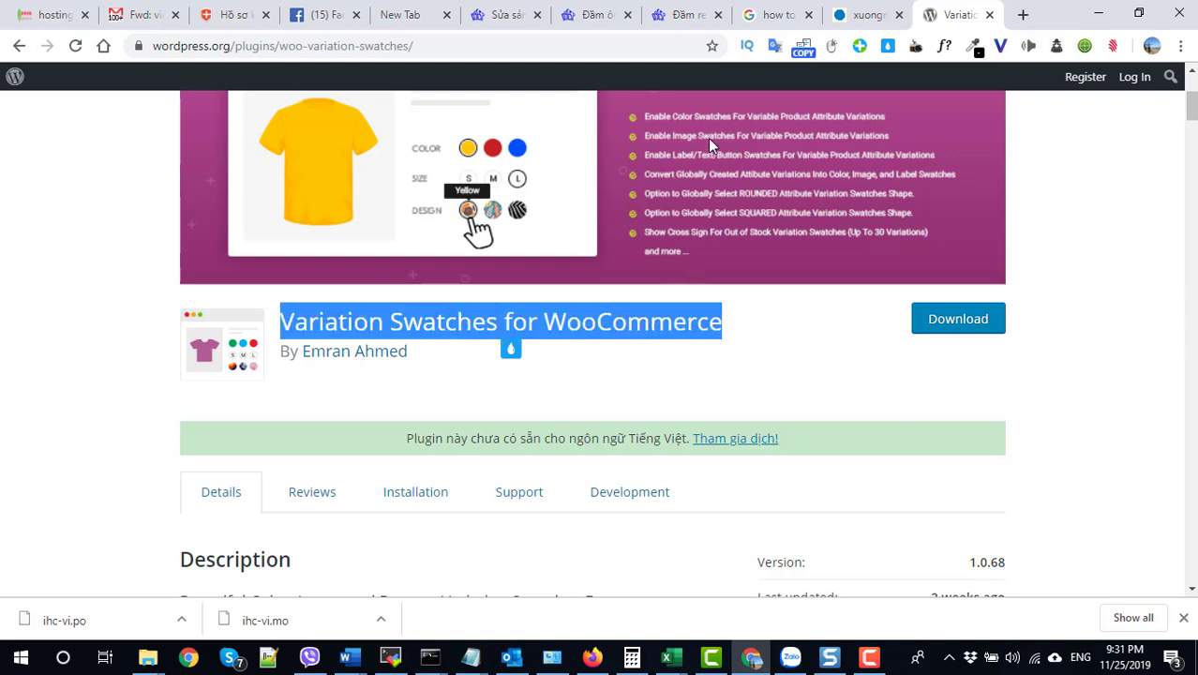
Search the site's add-plugin page for "Variation Swatches for WooCommerce"
left_click(501, 15)
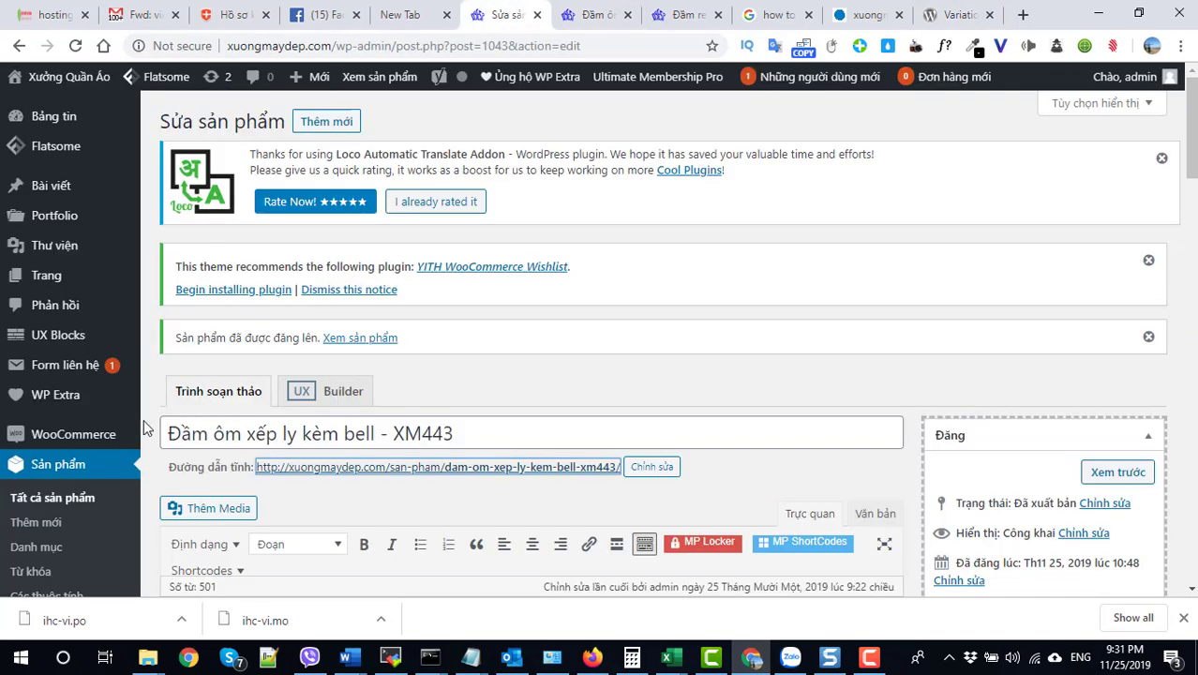
scroll(169, 421, "down", 3)
left_click(48, 409)
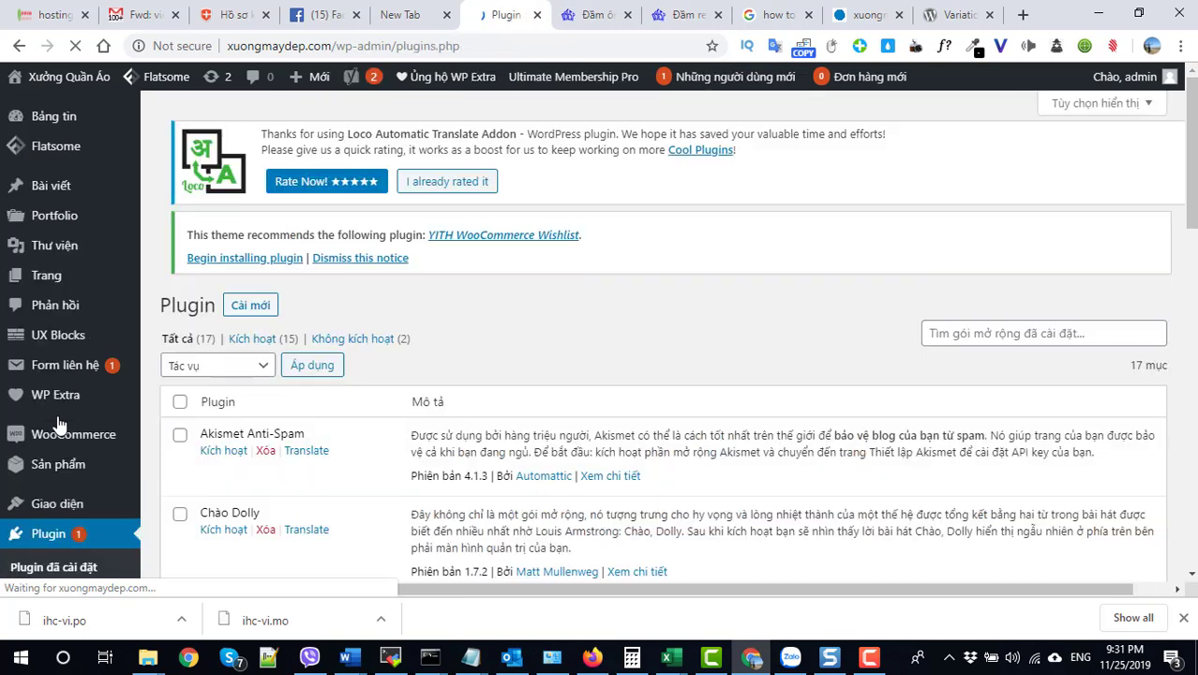
left_click(250, 121)
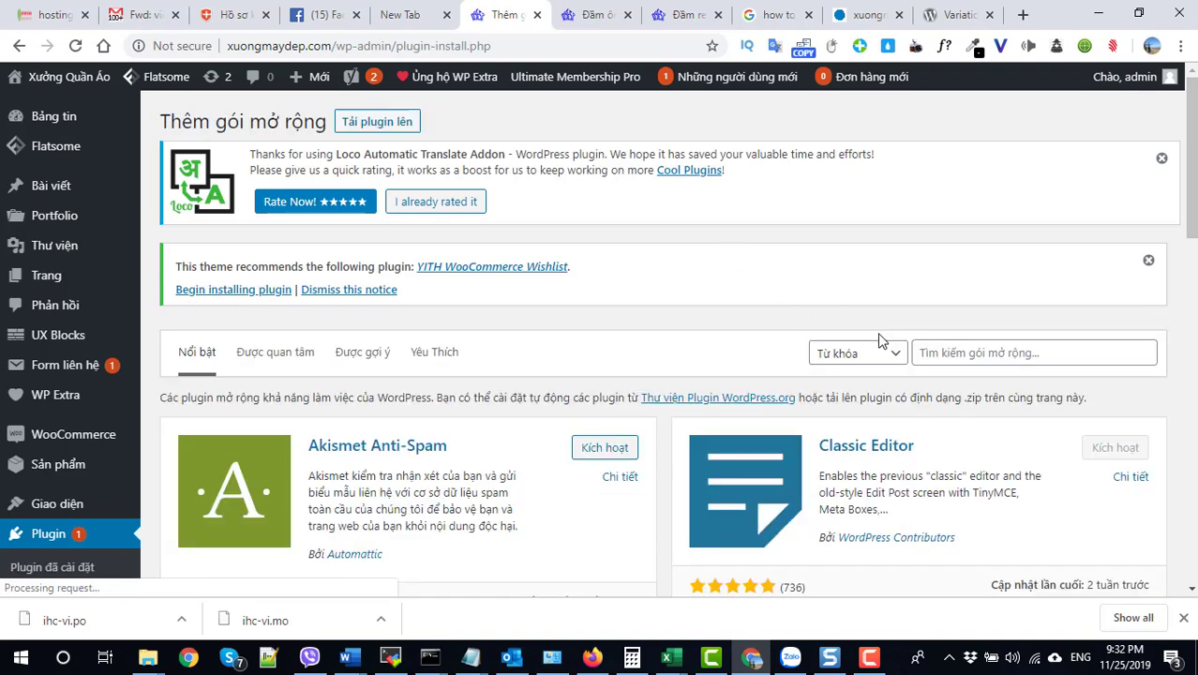
left_click(933, 352)
key("ctrl+v")
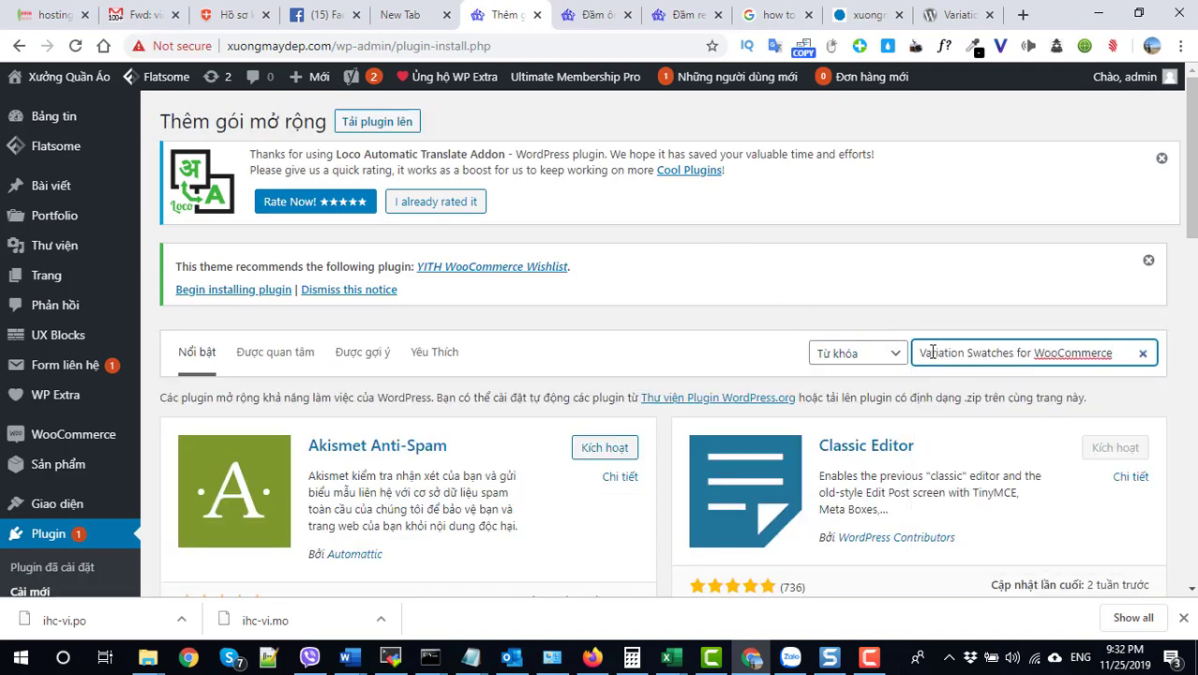
key("Return")
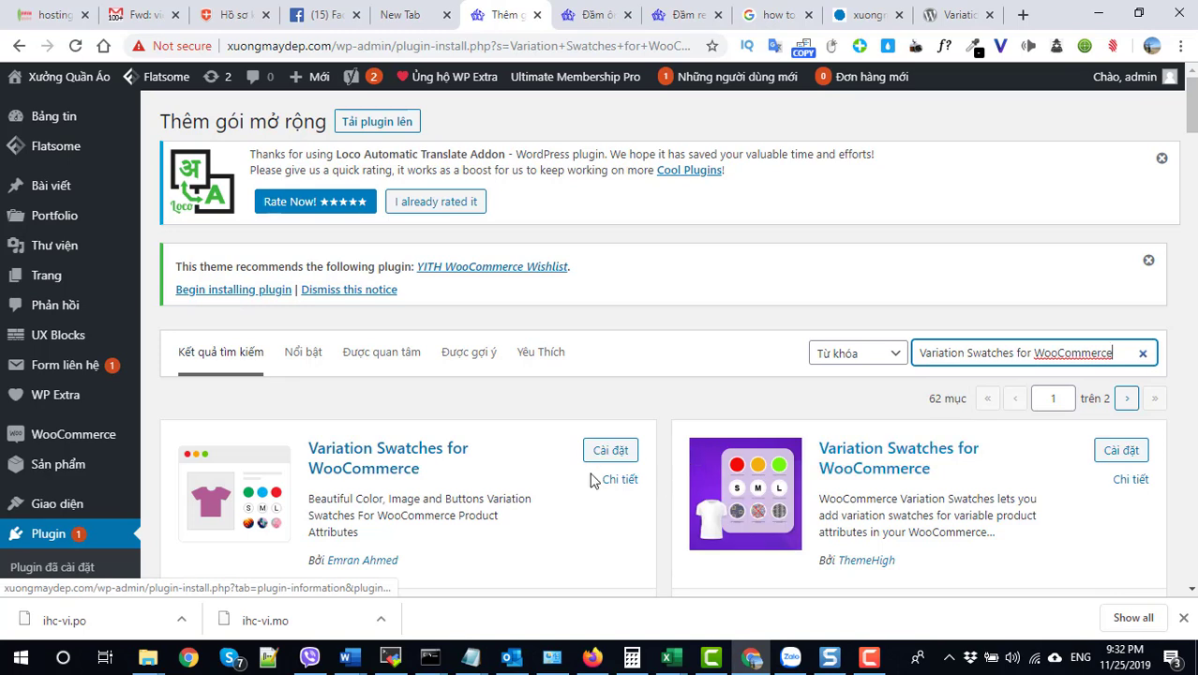
Install and activate the "Variation Swatches for WooCommerce" plugin described as "Beautiful Color, Image and Buttons Variation Swatches"
left_click(593, 453)
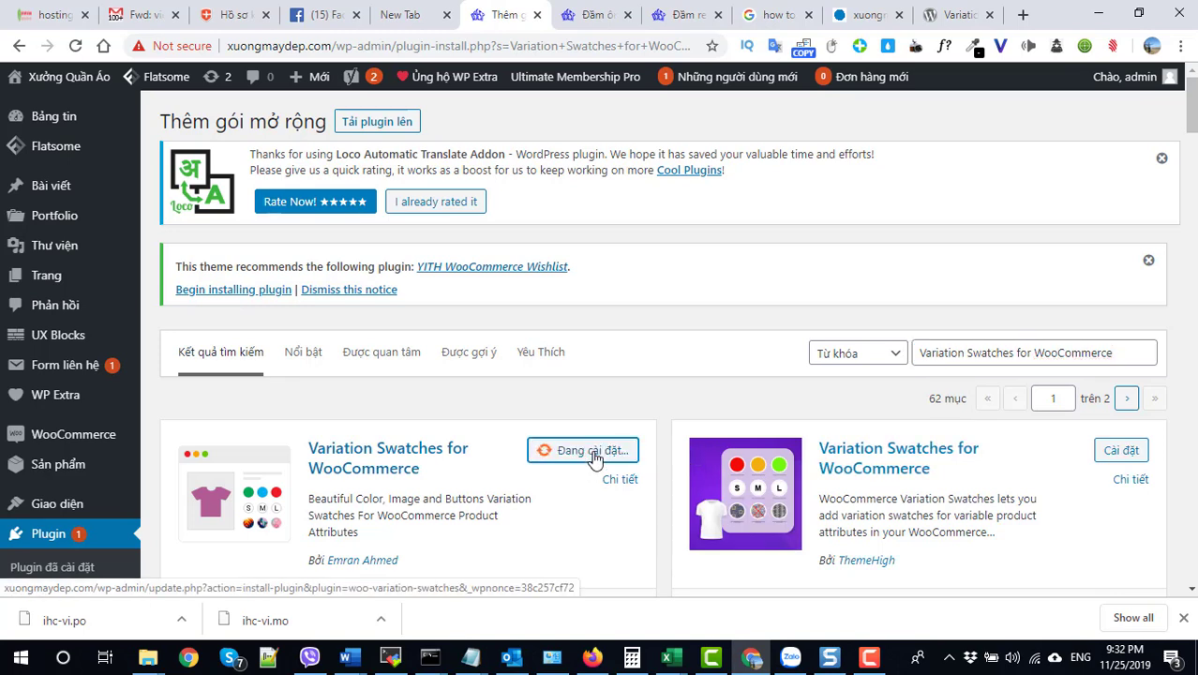
left_click(954, 15)
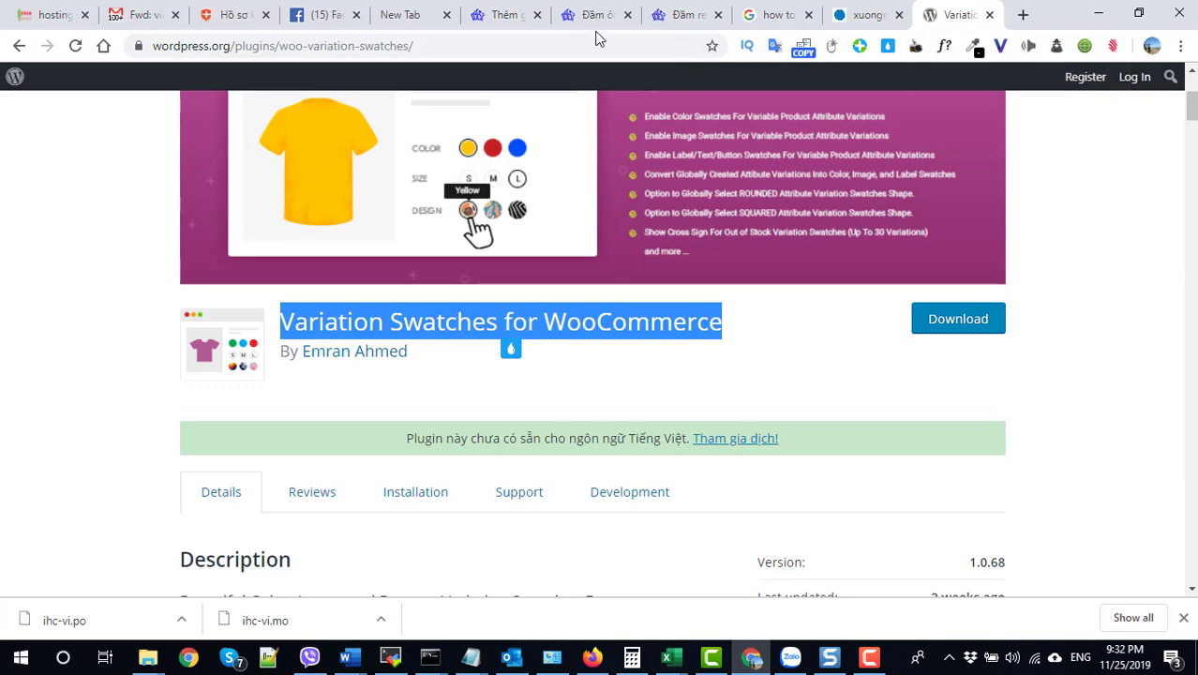
left_click(505, 17)
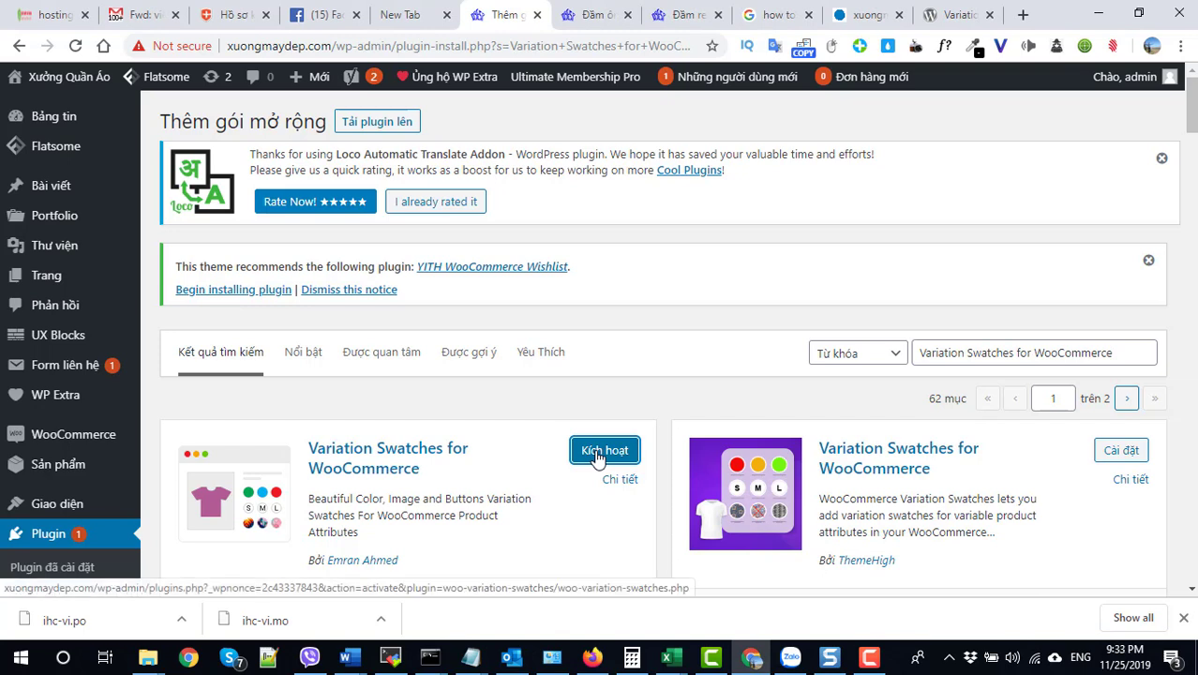
left_click(600, 453)
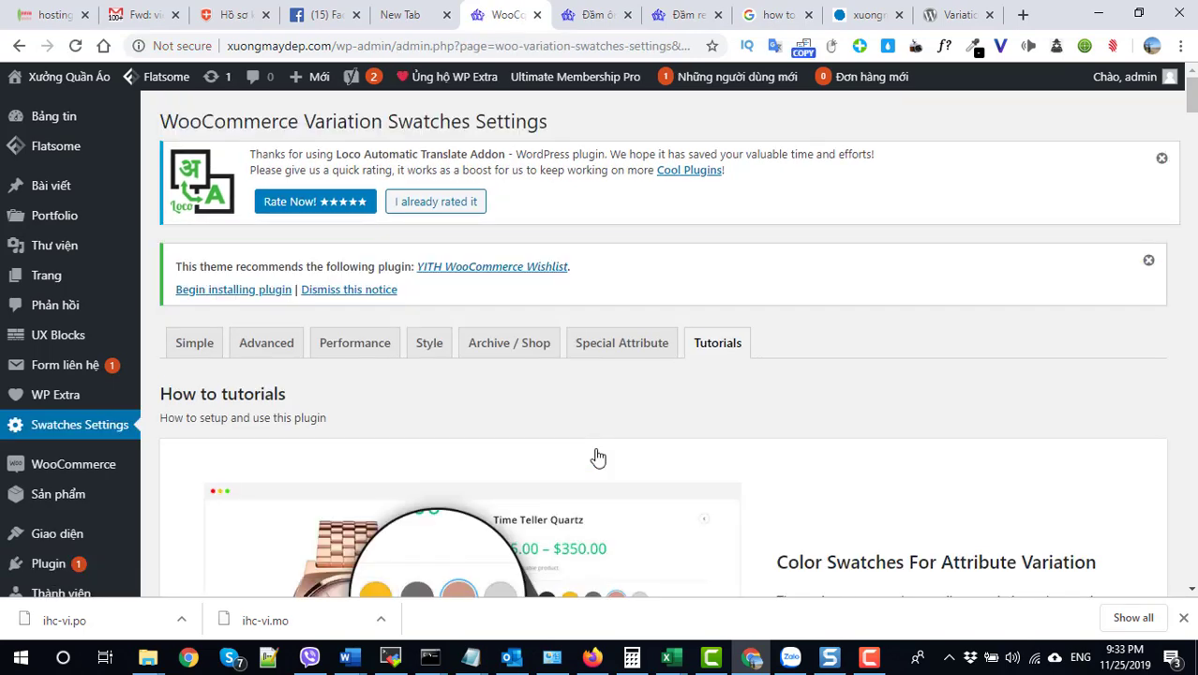
scroll(601, 483, "down", 5)
scroll(600, 479, "up", 3)
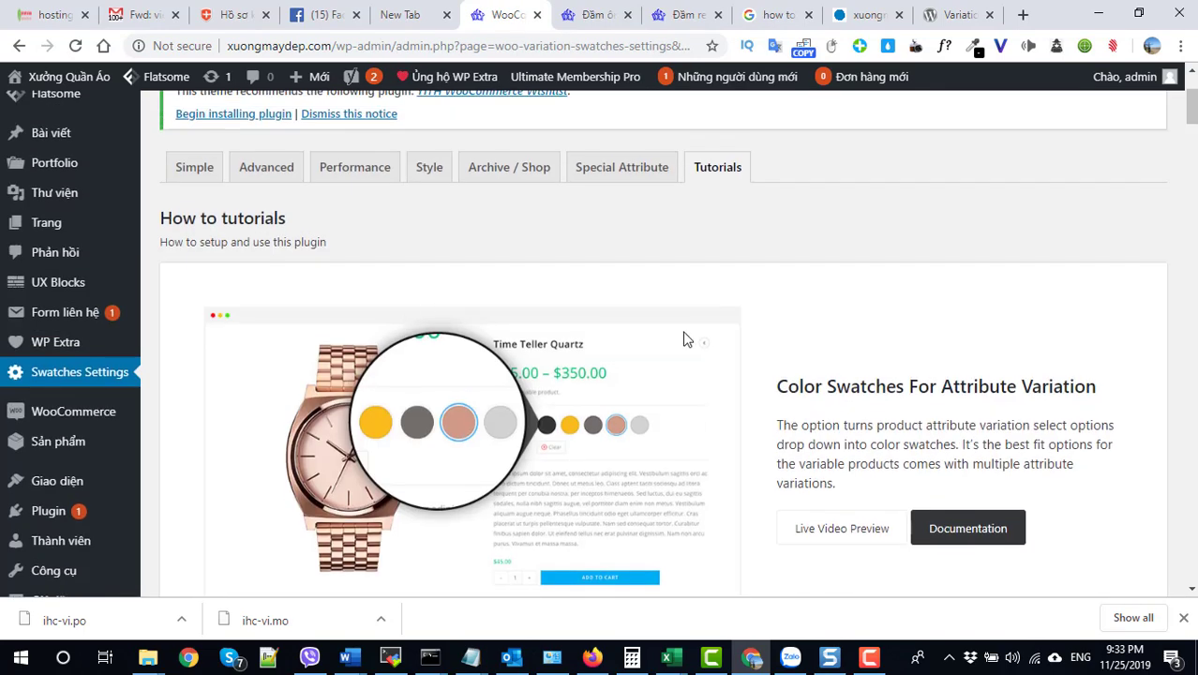
Close the "Đầm ren ôm – XM19155" browser tab and switch to the XM443 product page
left_click(679, 15)
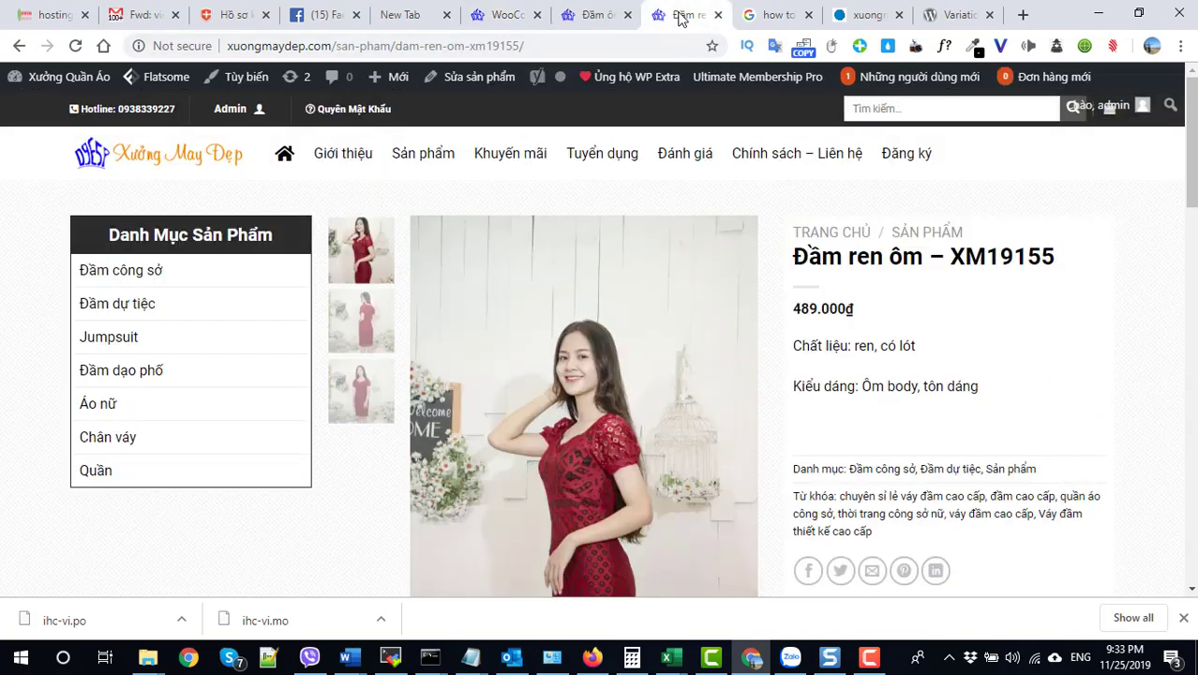
scroll(905, 474, "down", 2)
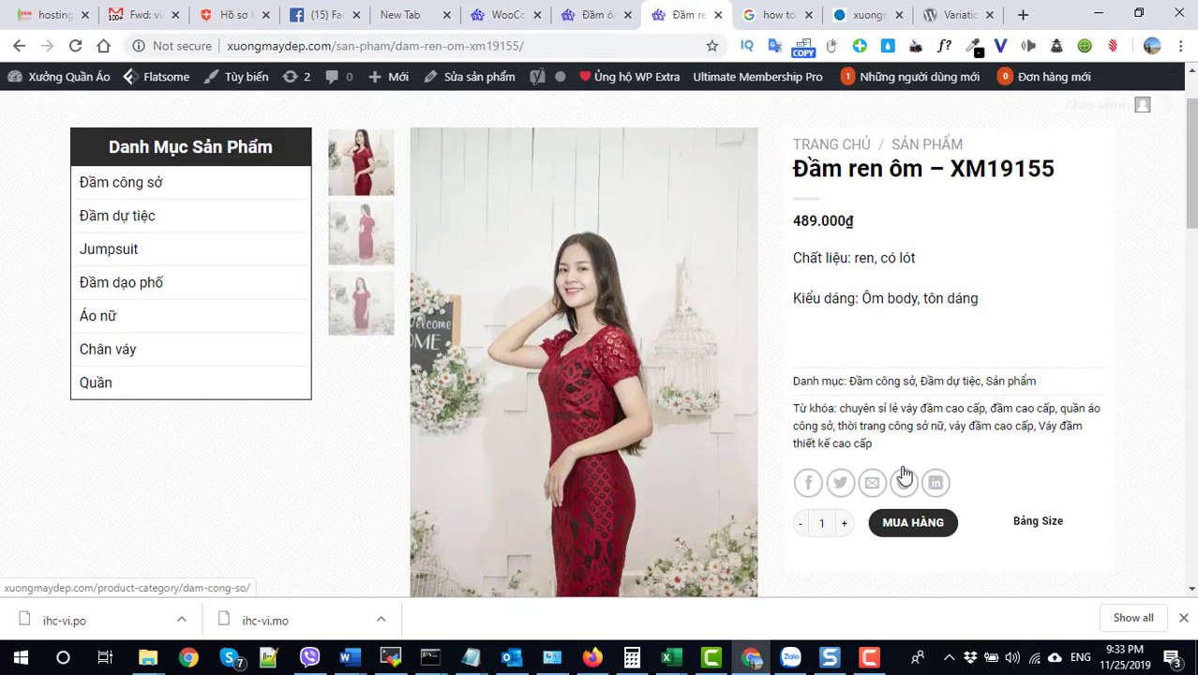
left_click(718, 15)
left_click(607, 15)
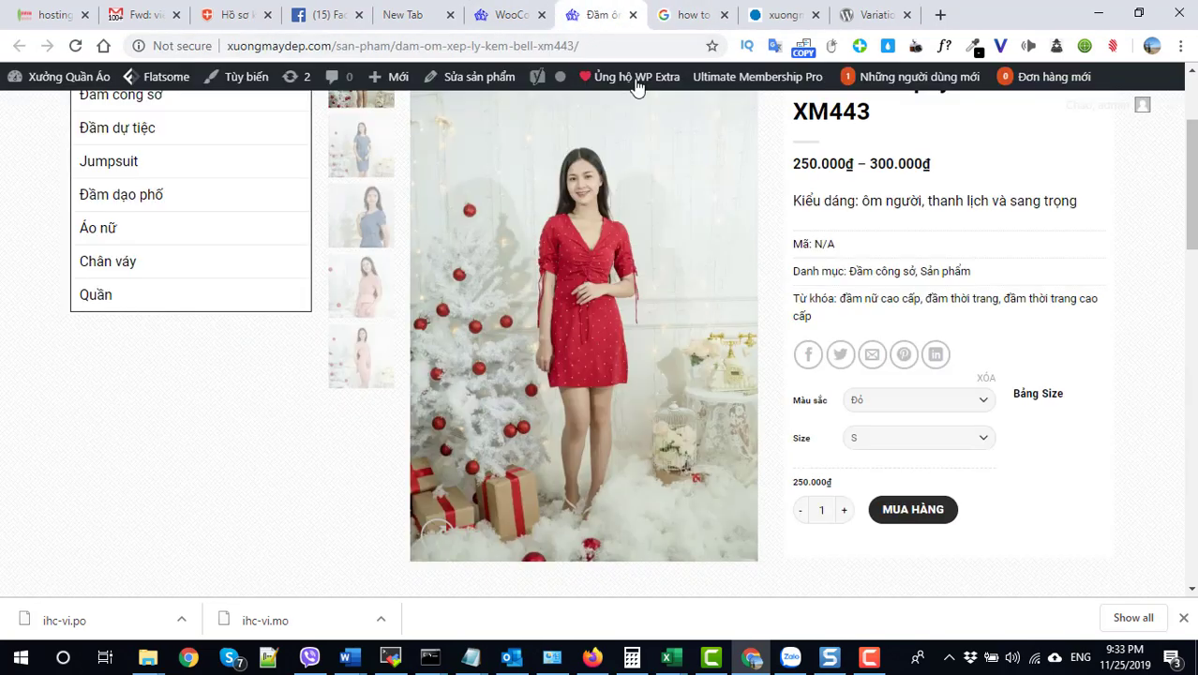
Reload the XM443 product page and choose the "Đỏ" and "M" swatches to check the variation
left_click(749, 449)
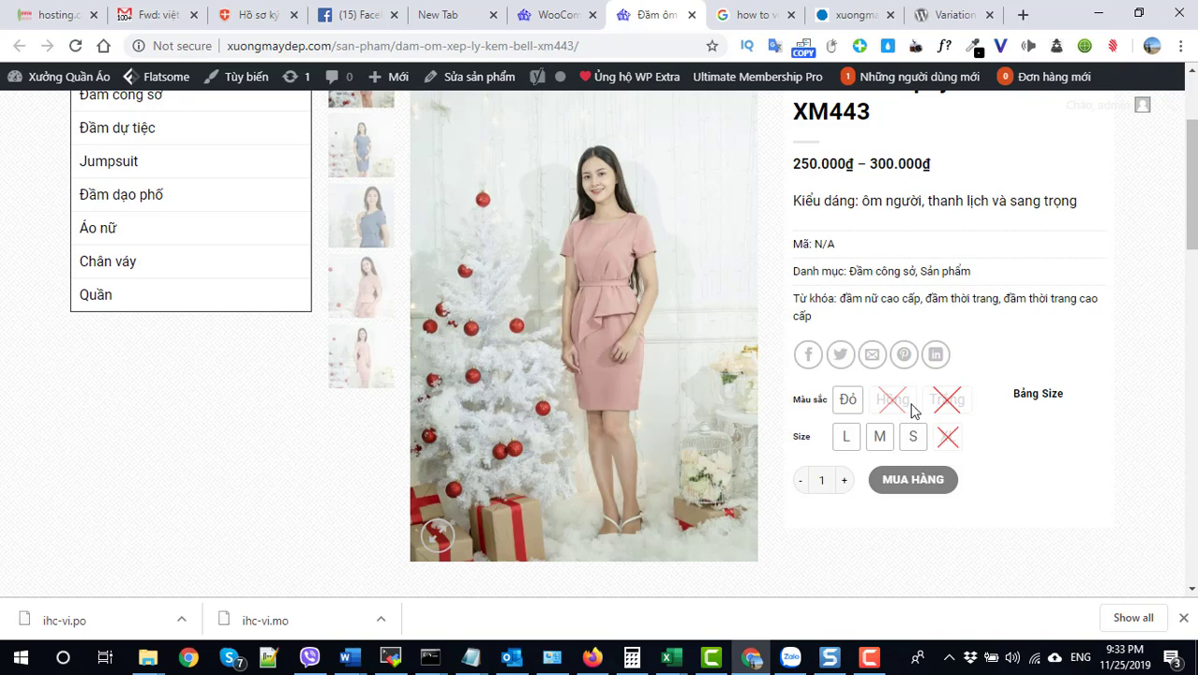
left_click(853, 414)
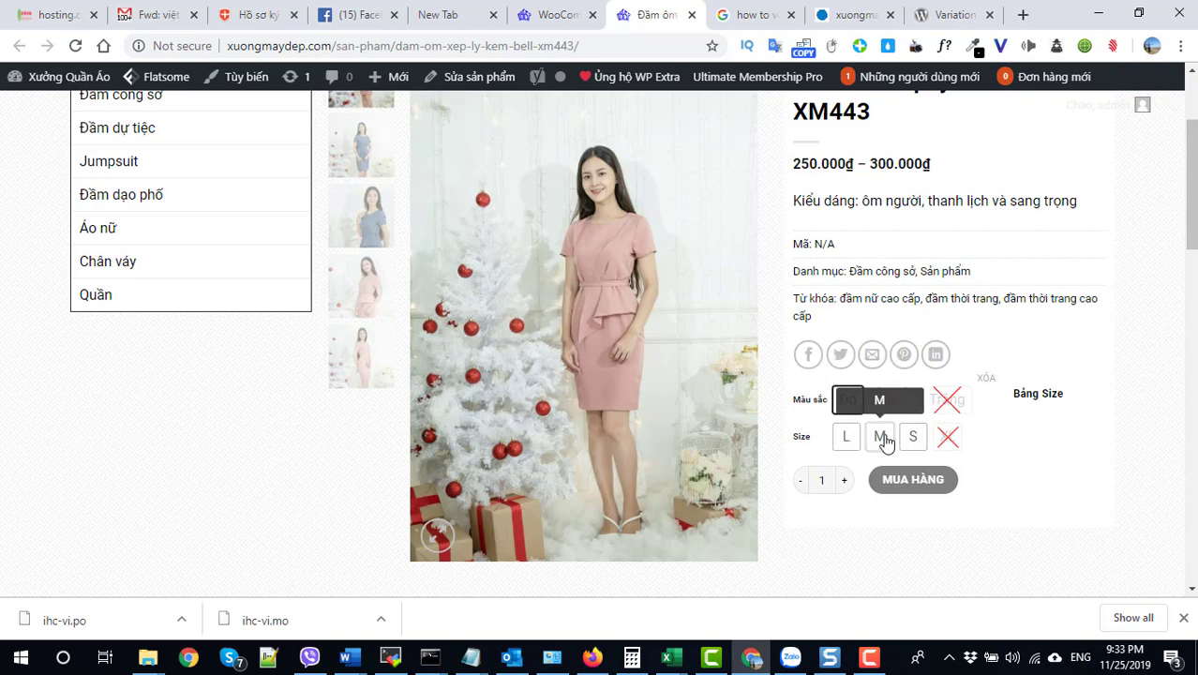
left_click(882, 436)
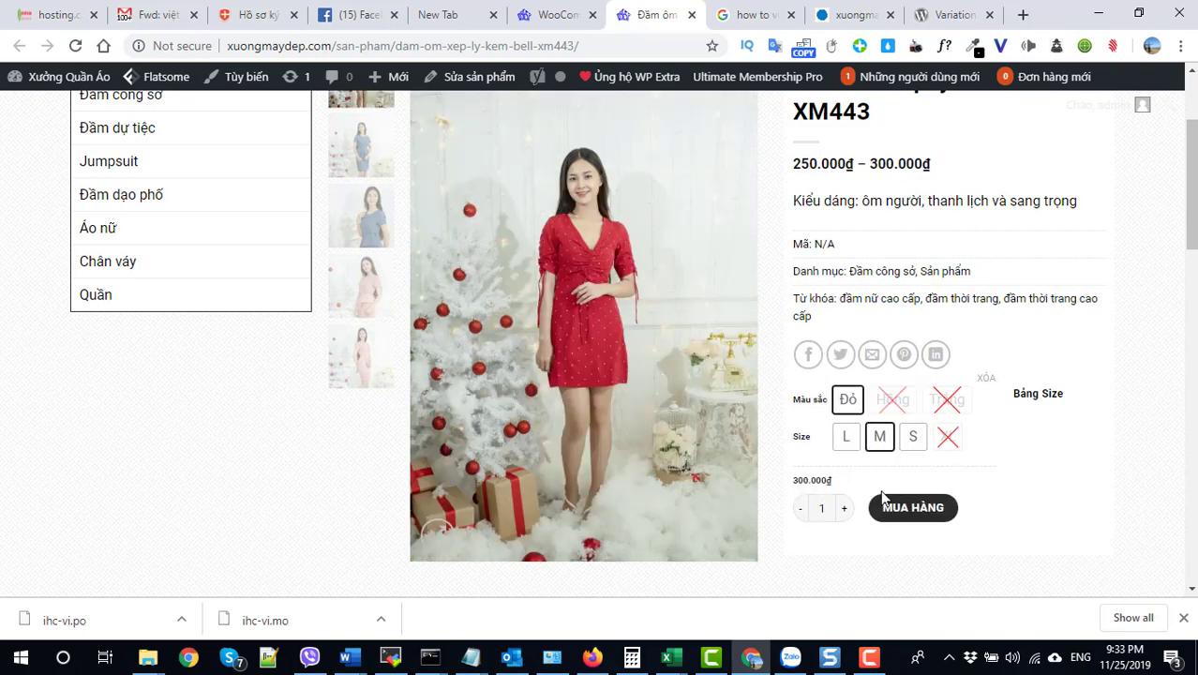
Review the advanced settings of the swatches plugin, including attribute behavior, attribute image size and item dimensions
left_click(534, 16)
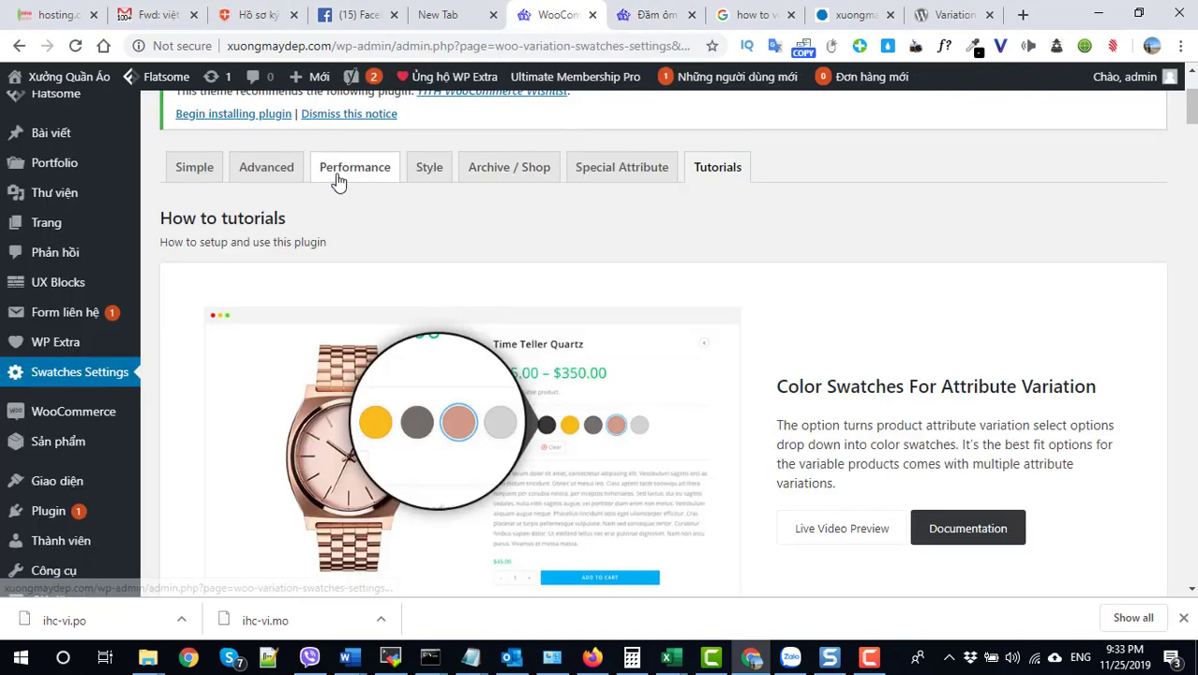
left_click(272, 169)
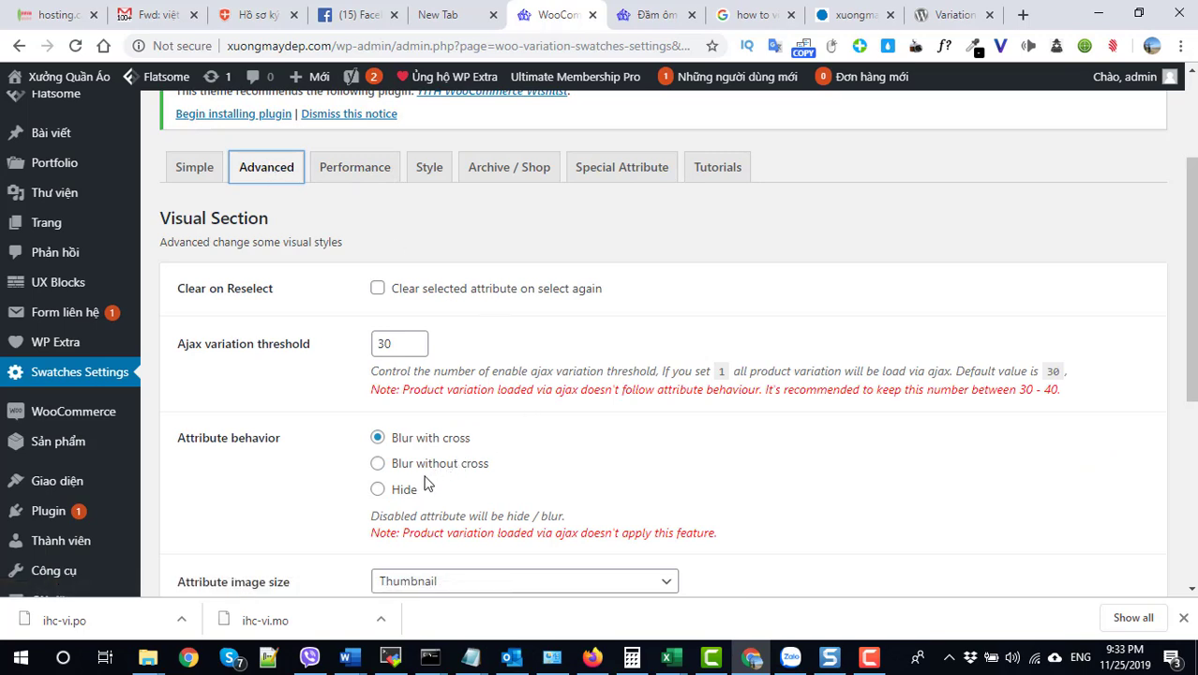
scroll(500, 449, "down", 1)
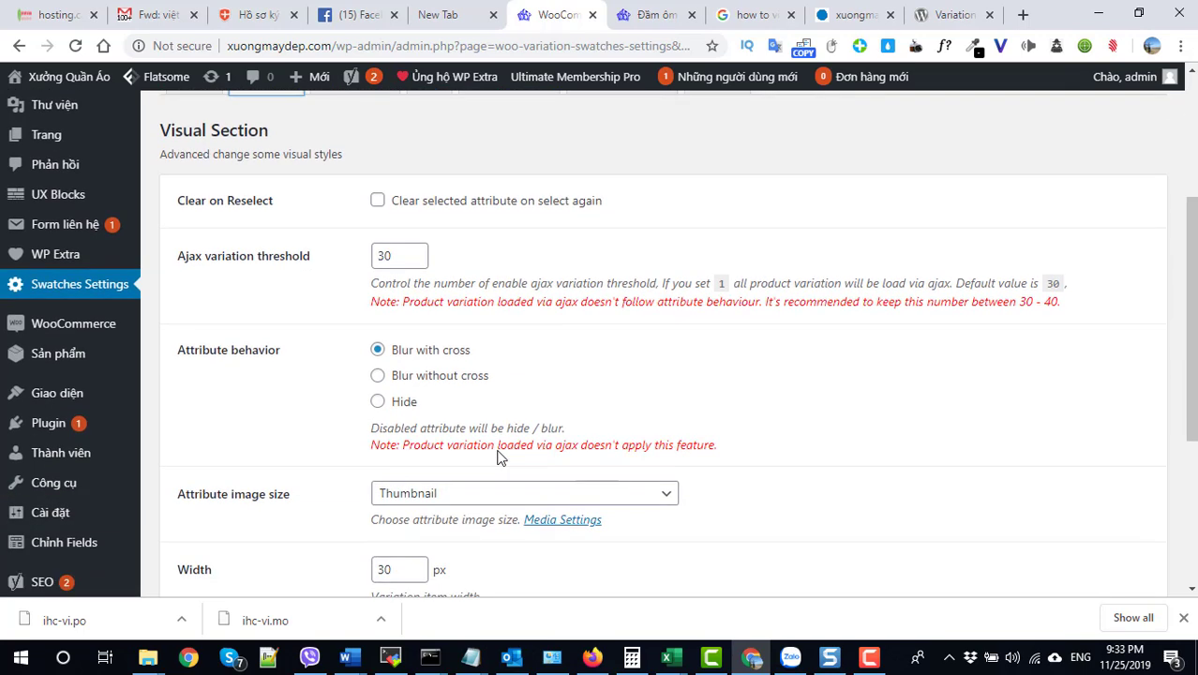
left_click(458, 502)
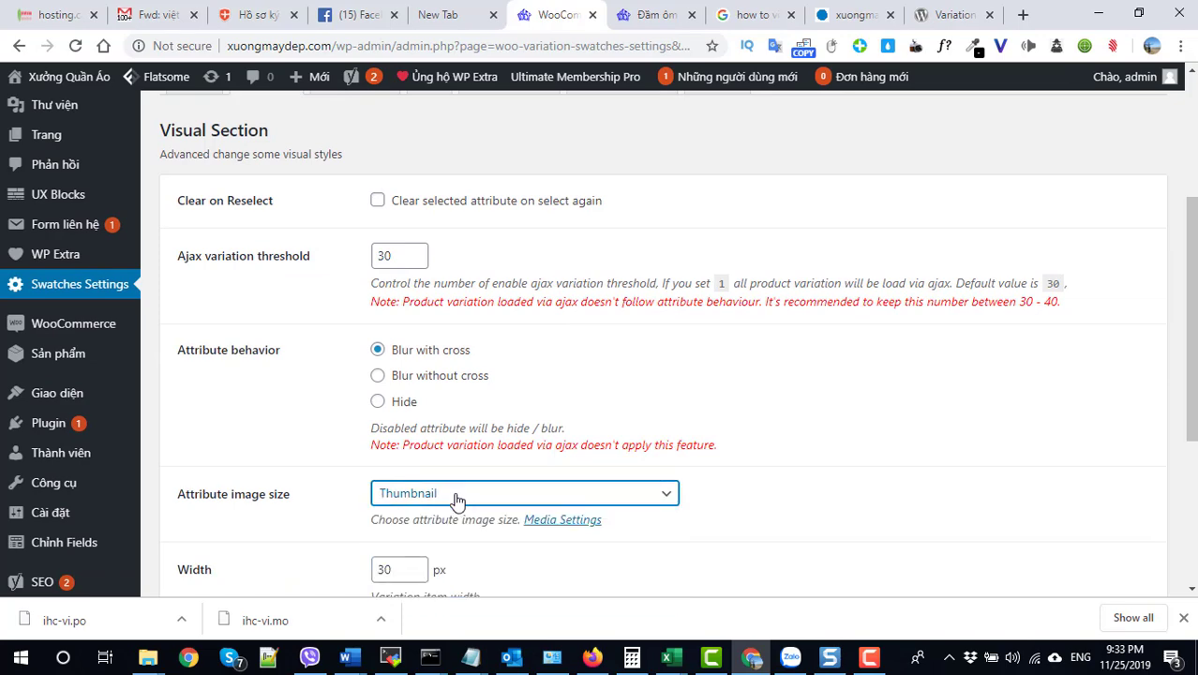
left_click(448, 515)
scroll(446, 521, "down", 3)
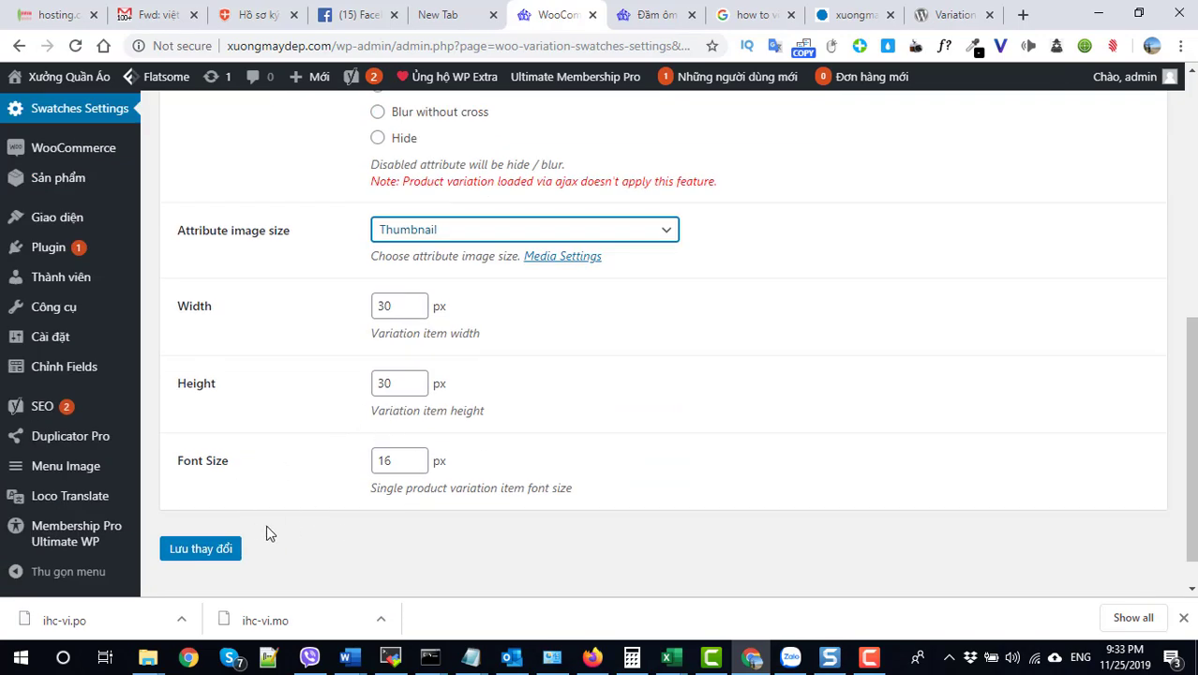
scroll(267, 533, "up", 3)
Open the "Đỏ" value of the Màu sắc product attribute and examine its edit fields for a colour option
mouse_move(101, 441)
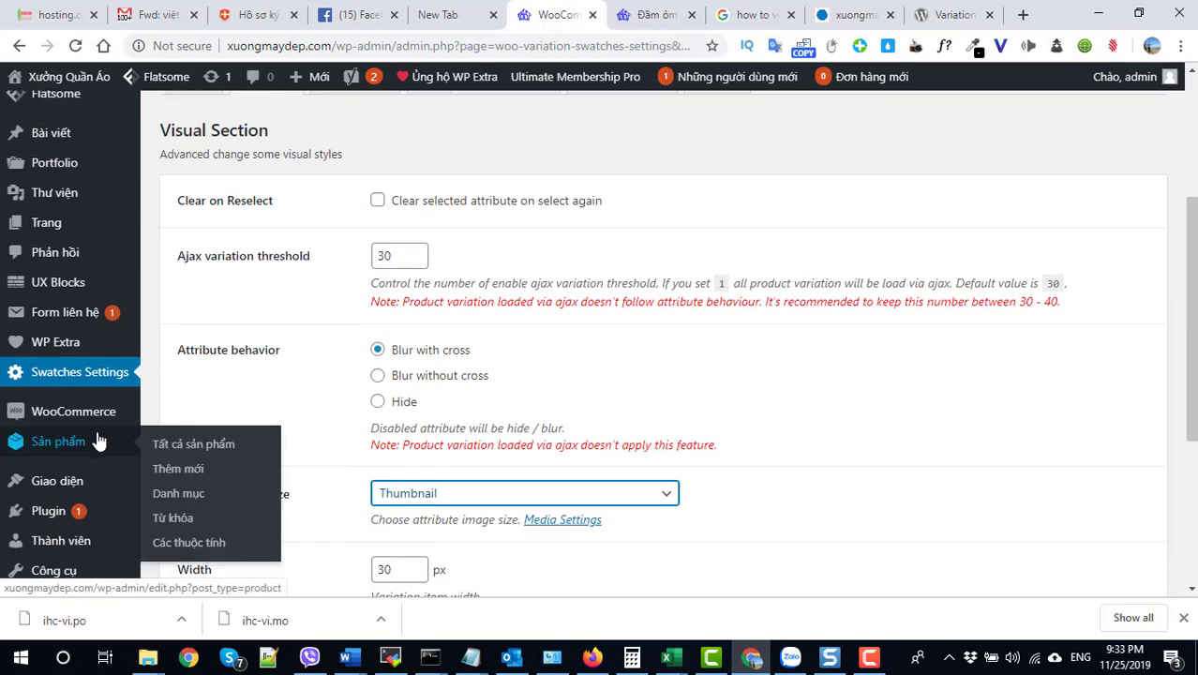
left_click(192, 544)
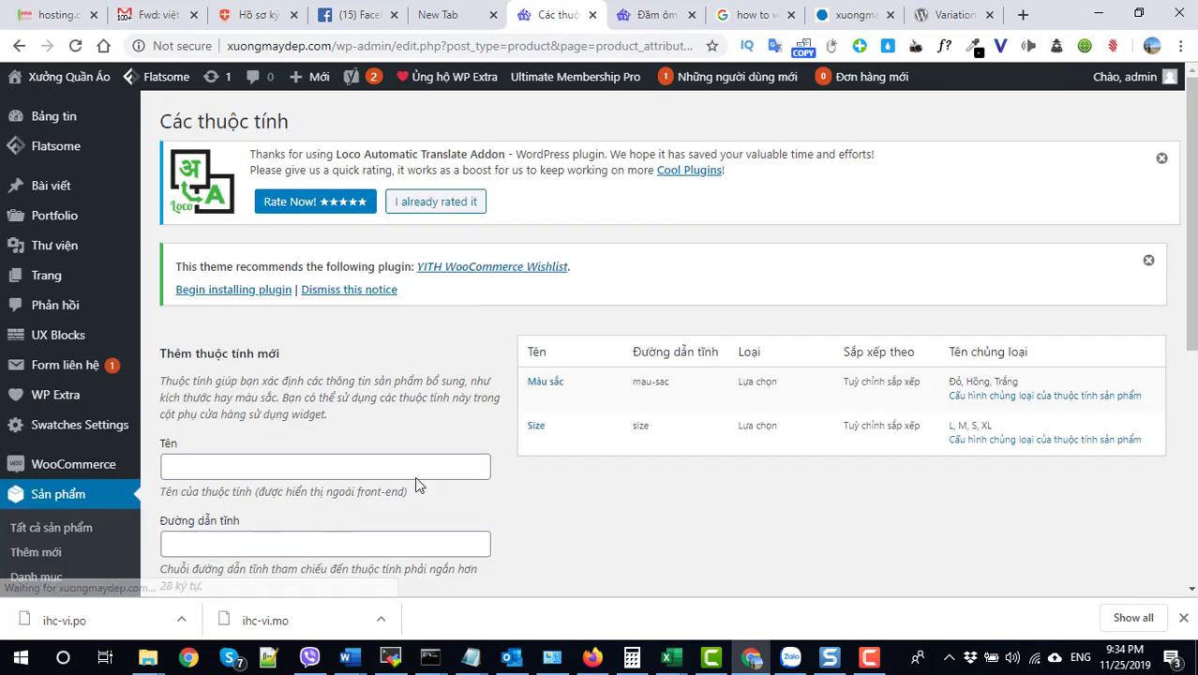
left_click(542, 383)
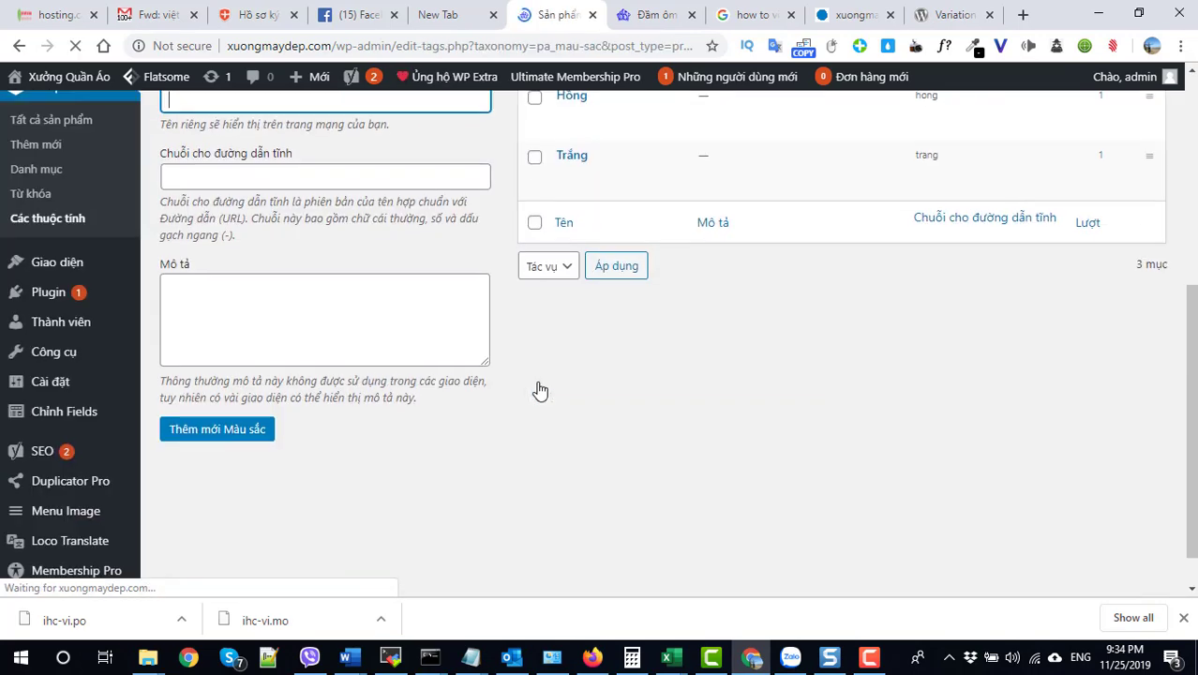
scroll(553, 382, "up", 3)
mouse_move(578, 335)
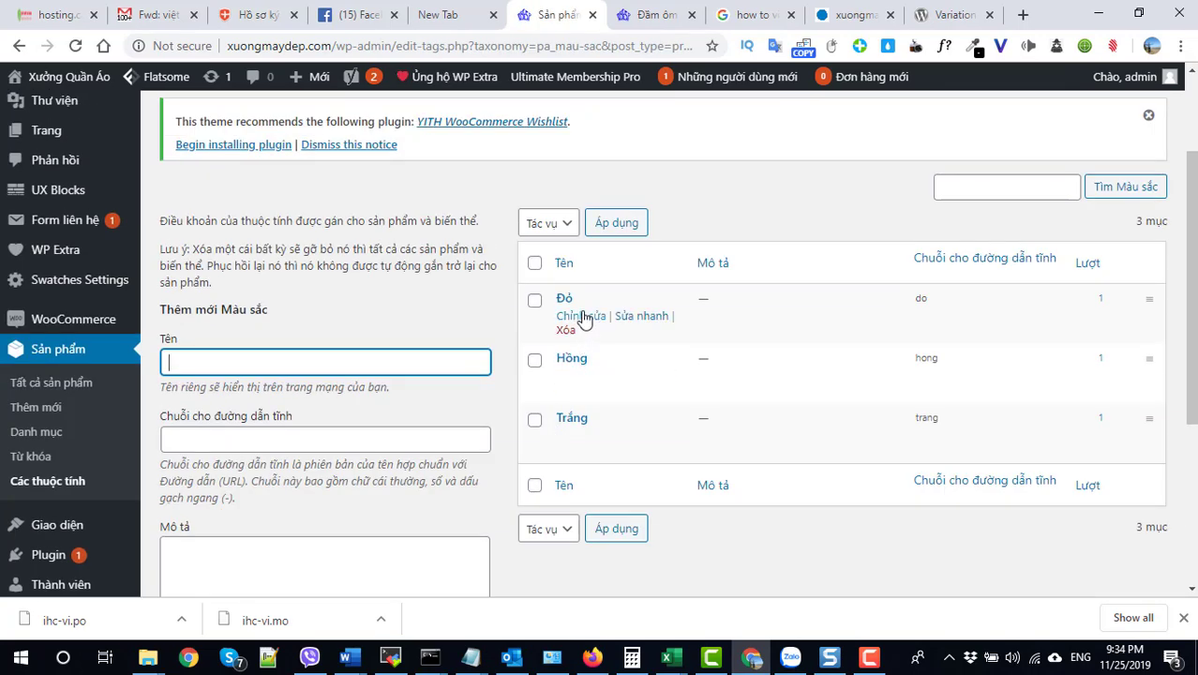
left_click(588, 323)
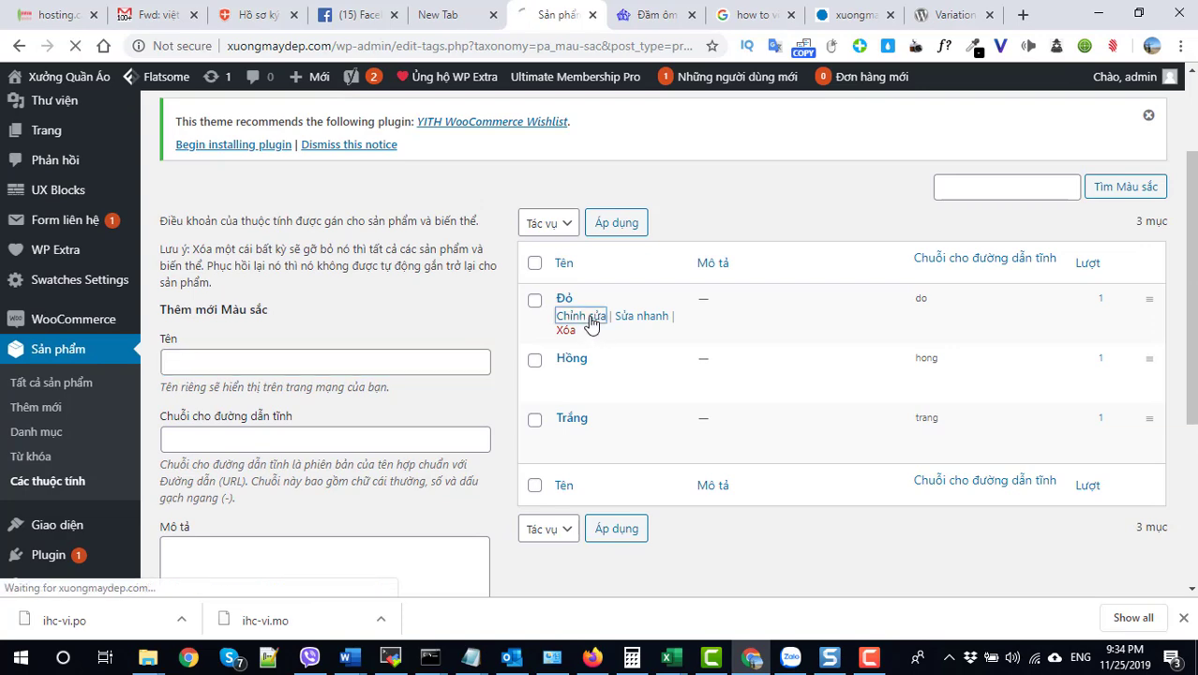
scroll(586, 337, "down", 5)
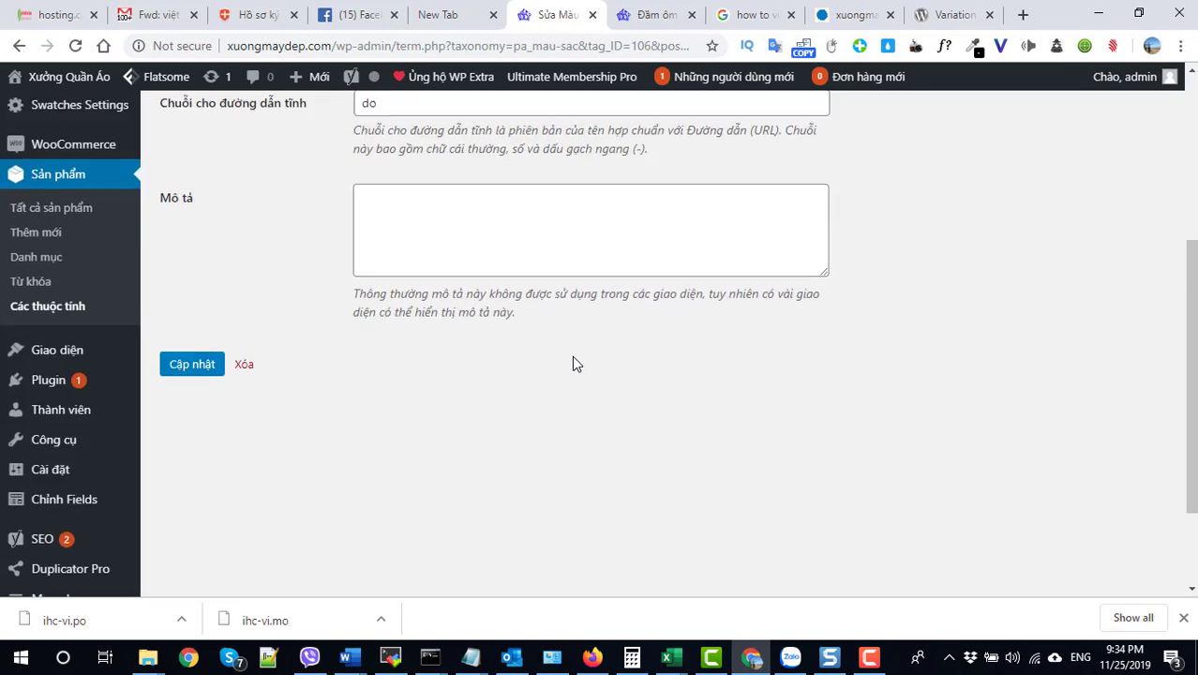
scroll(572, 356, "up", 1)
scroll(572, 356, "up", 3)
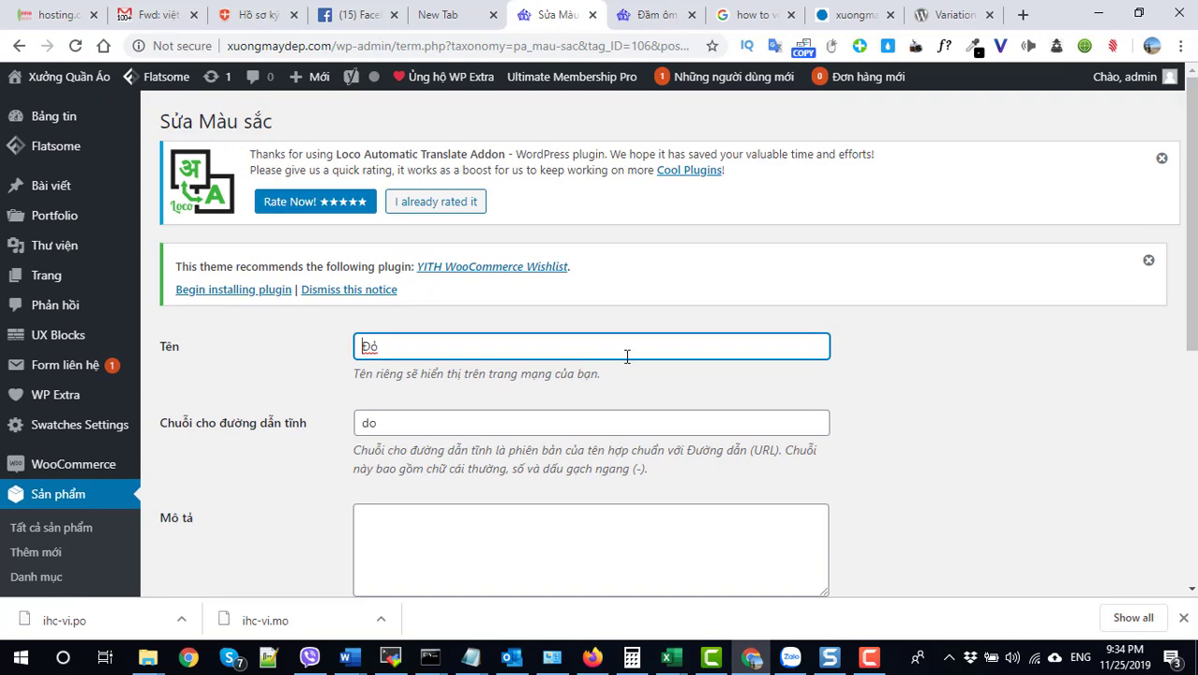
scroll(618, 370, "down", 2)
scroll(613, 369, "up", 1)
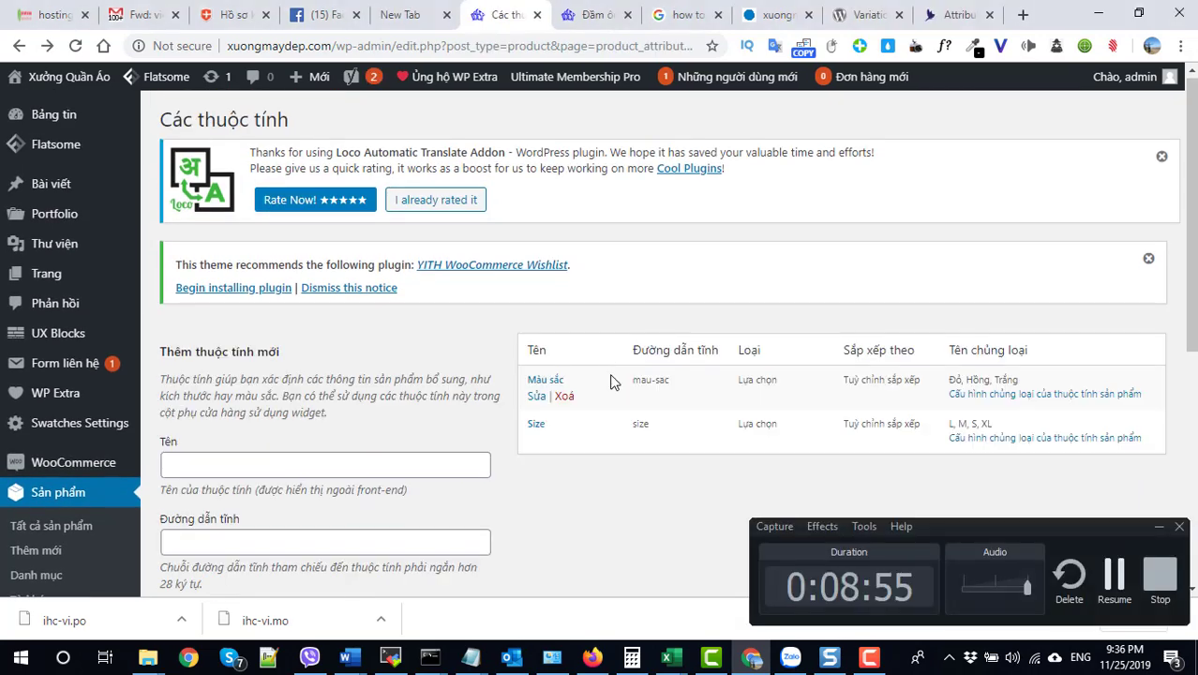
Switch to the XM443 product page and reload it to check the current colour and size swatches
left_click(1113, 582)
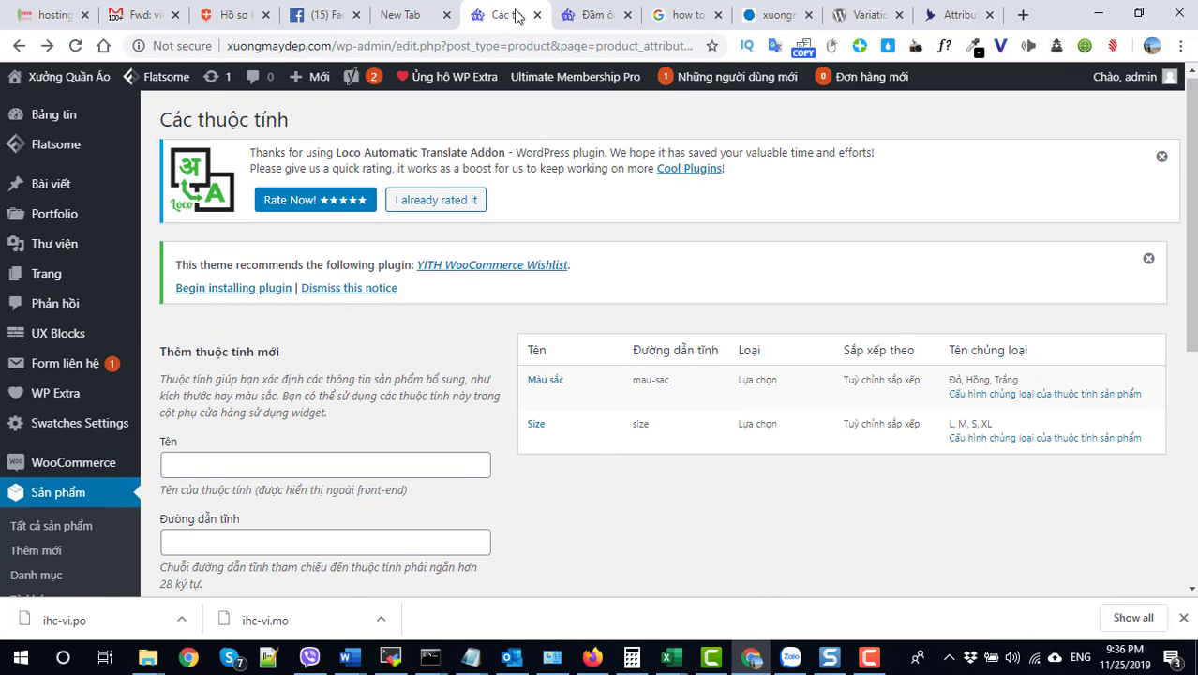
left_click(591, 15)
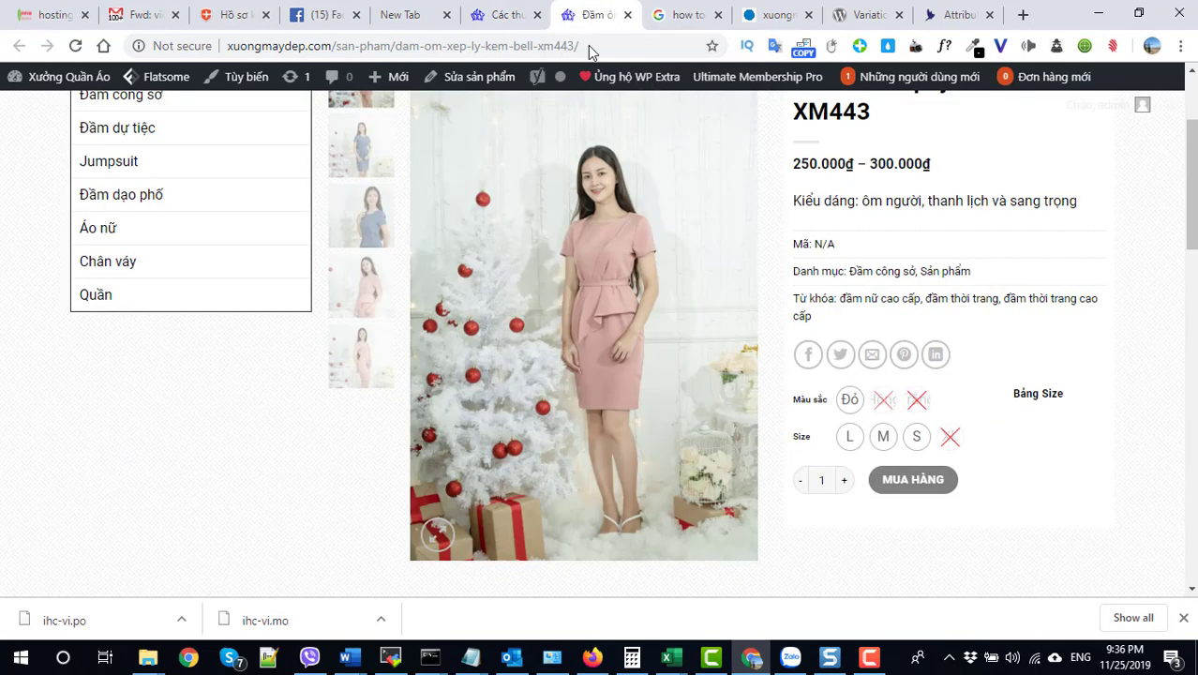
left_click(75, 45)
Set the type of the Màu sắc attribute to Color and save the attribute
left_click(495, 15)
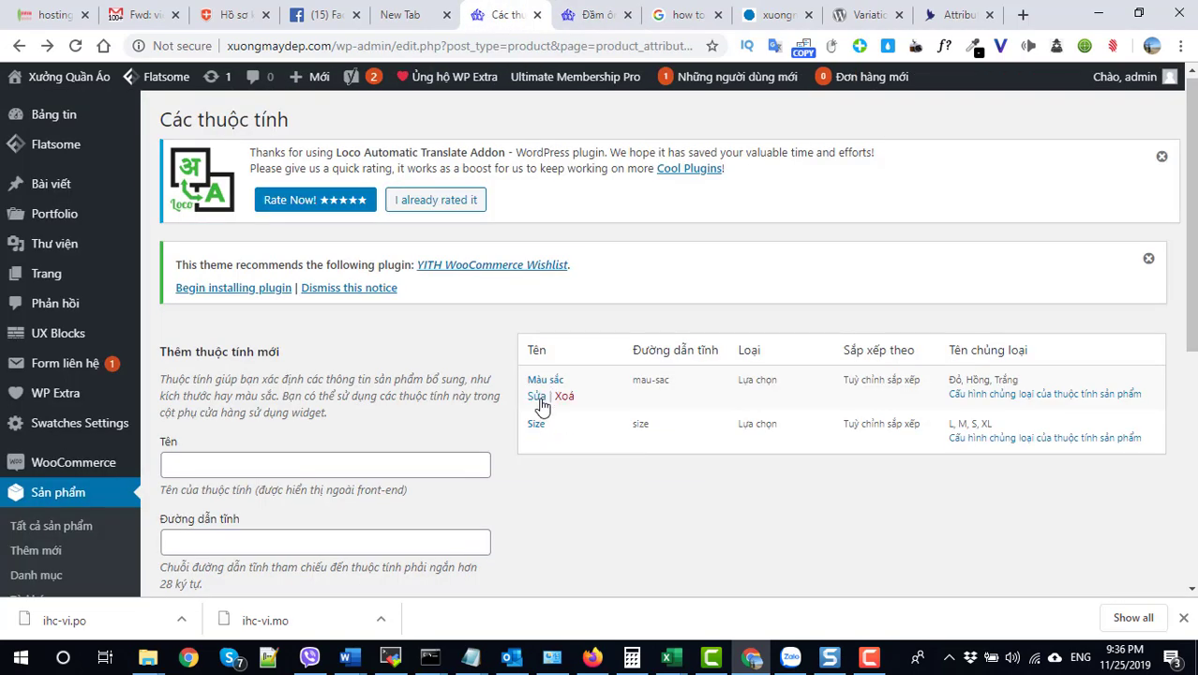
left_click(536, 396)
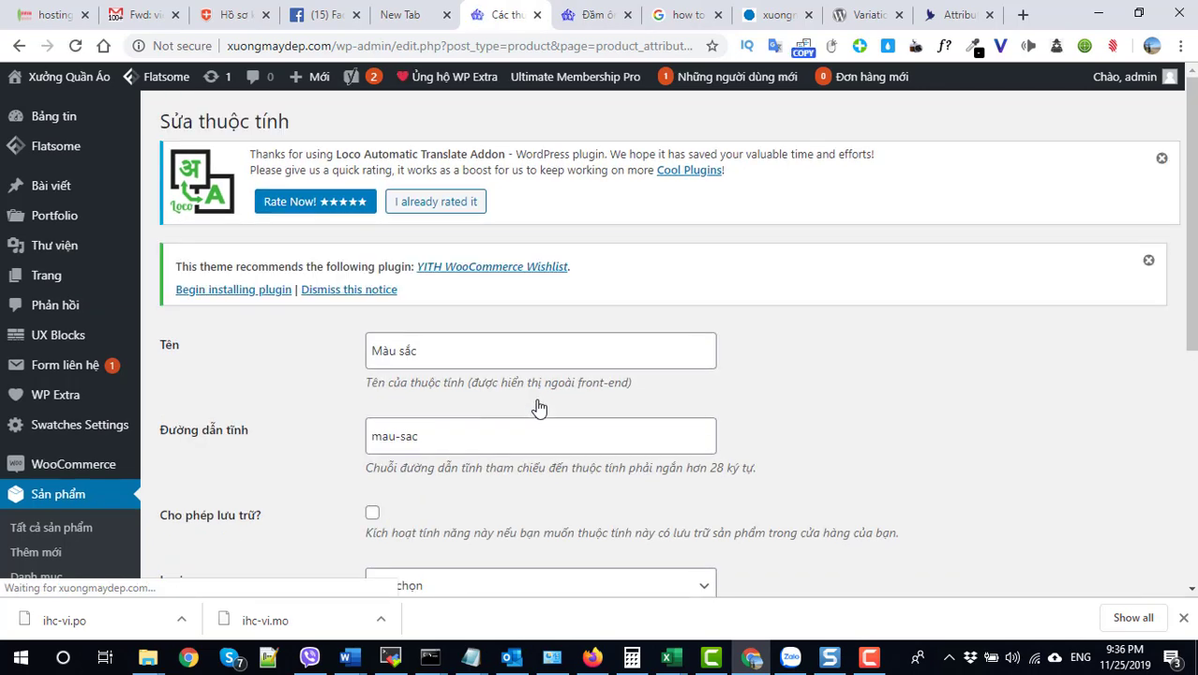
scroll(537, 405, "down", 3)
left_click(410, 334)
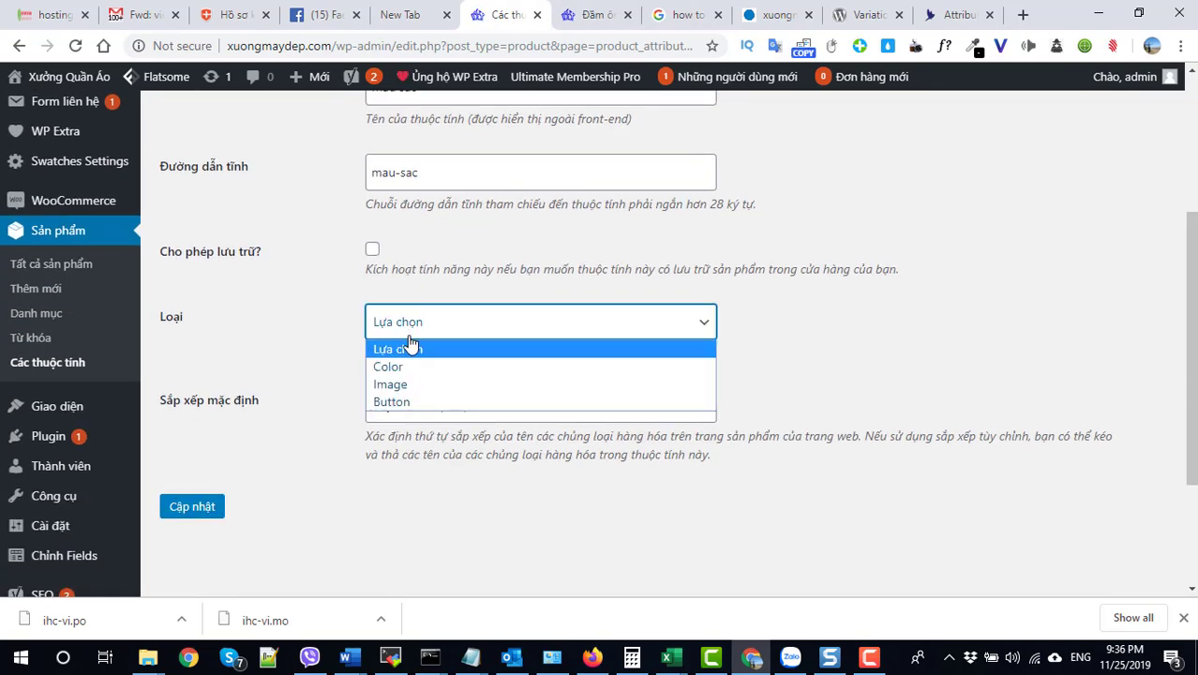
left_click(394, 367)
left_click(205, 512)
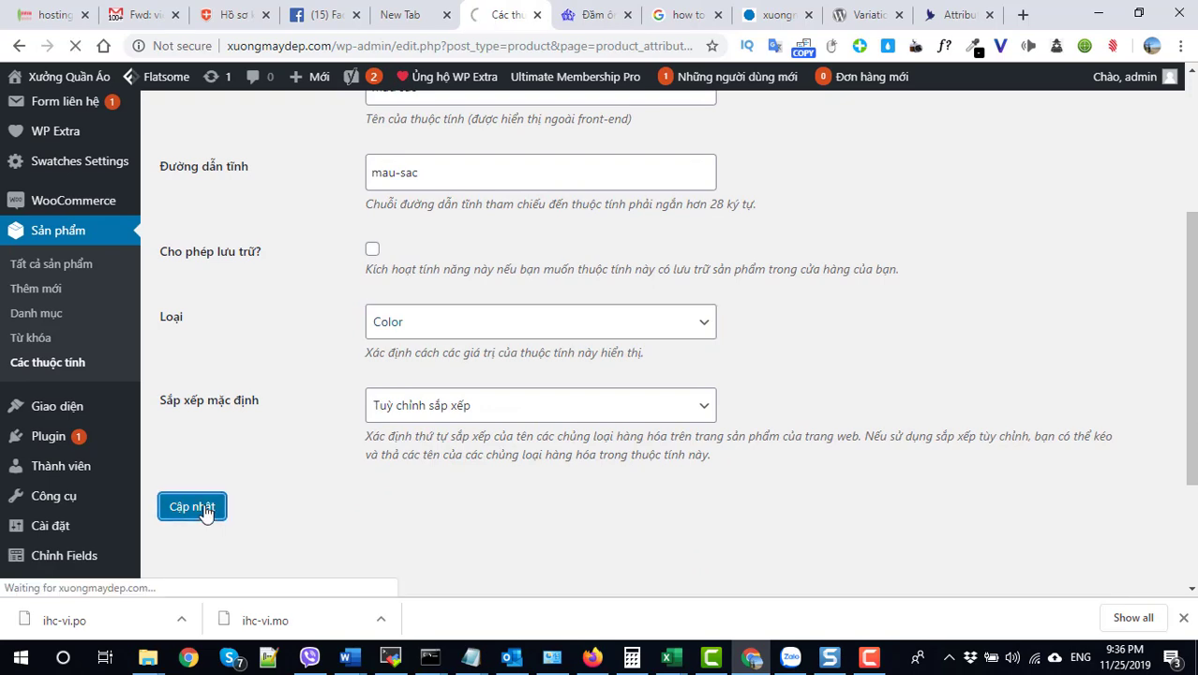
scroll(211, 506, "down", 4)
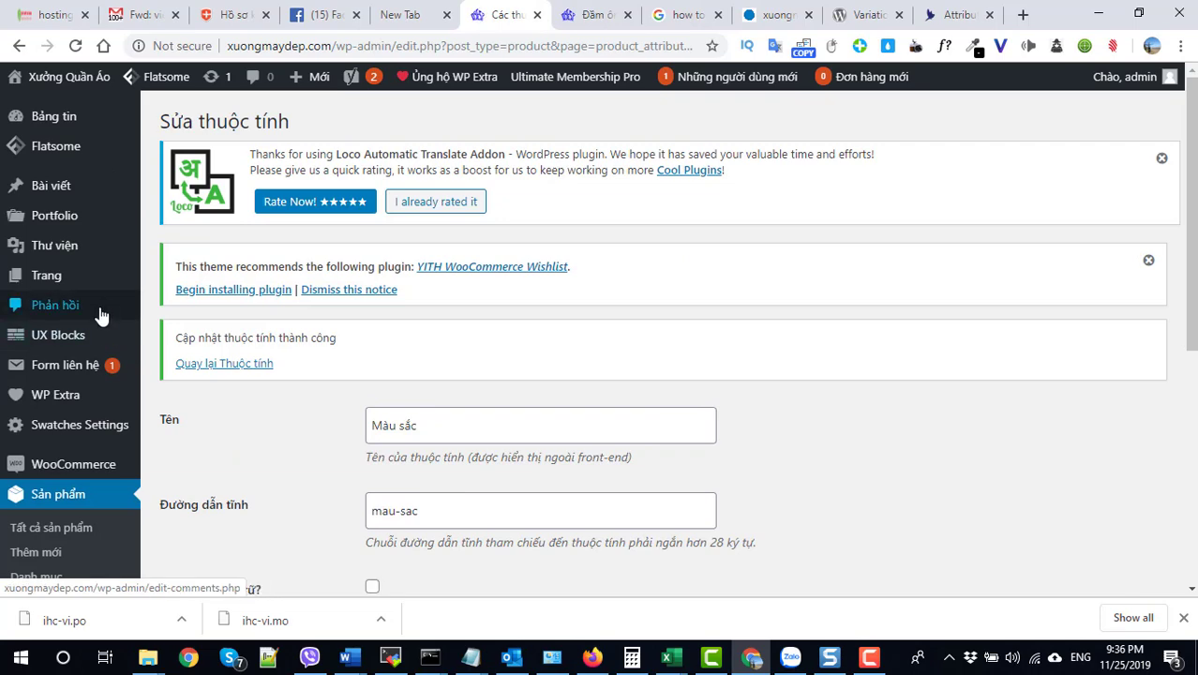
Return to the product attributes and open the list of values of the Màu sắc attribute
scroll(349, 460, "down", 2)
left_click(51, 541)
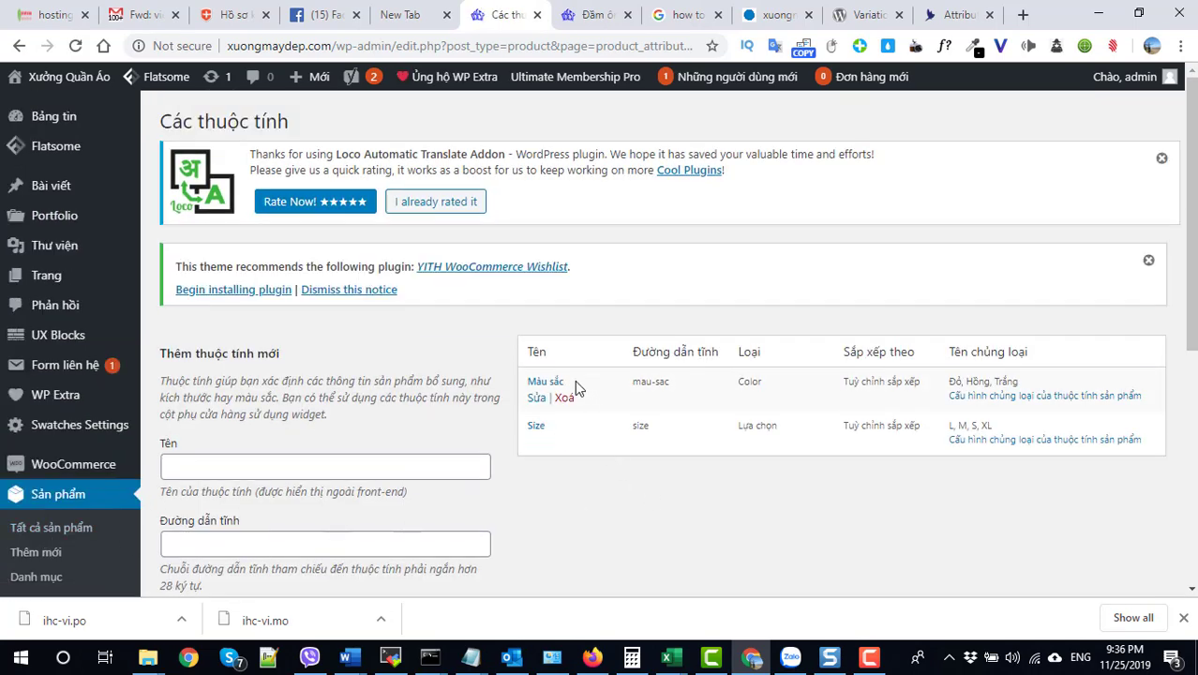
left_click(545, 383)
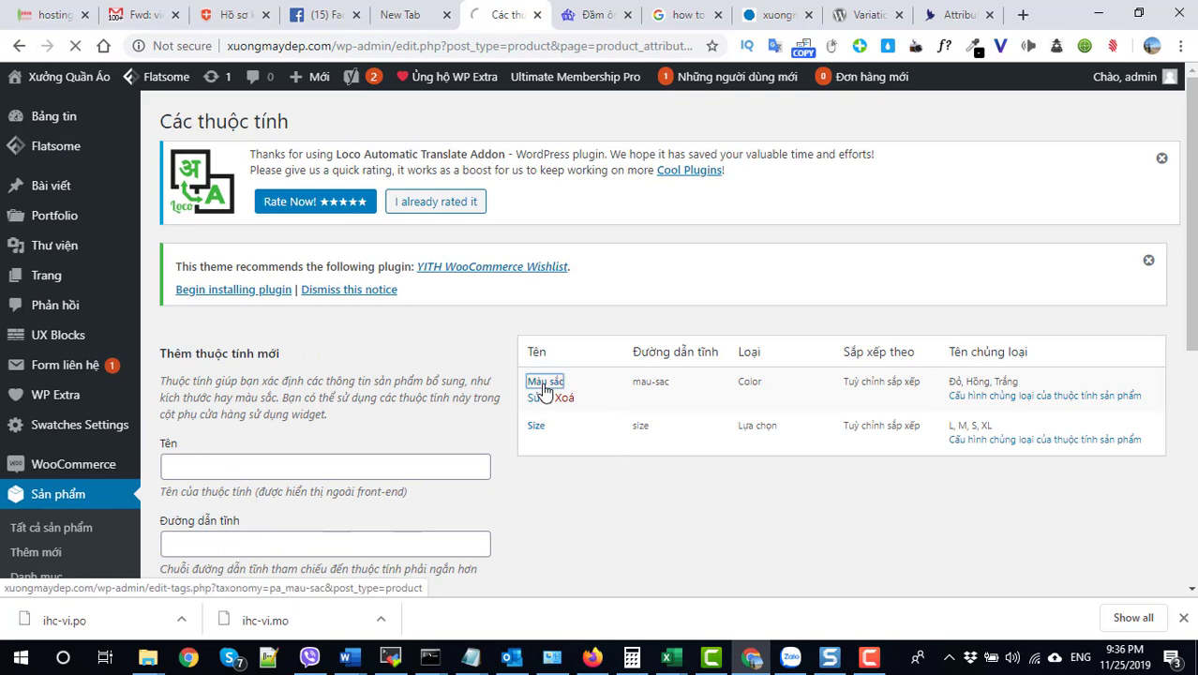
scroll(545, 392, "down", 4)
scroll(554, 401, "up", 3)
mouse_move(586, 316)
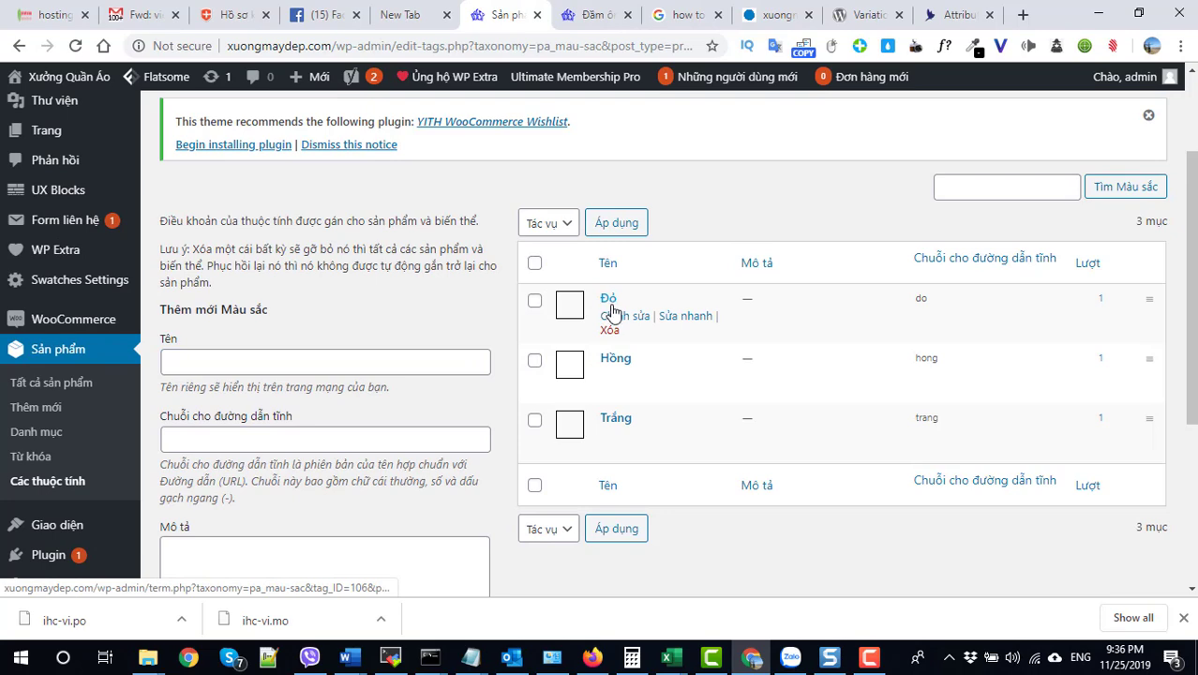
Set the swatch colour of the "Đỏ" value to pure red #ff0000 and update it
left_click(607, 302)
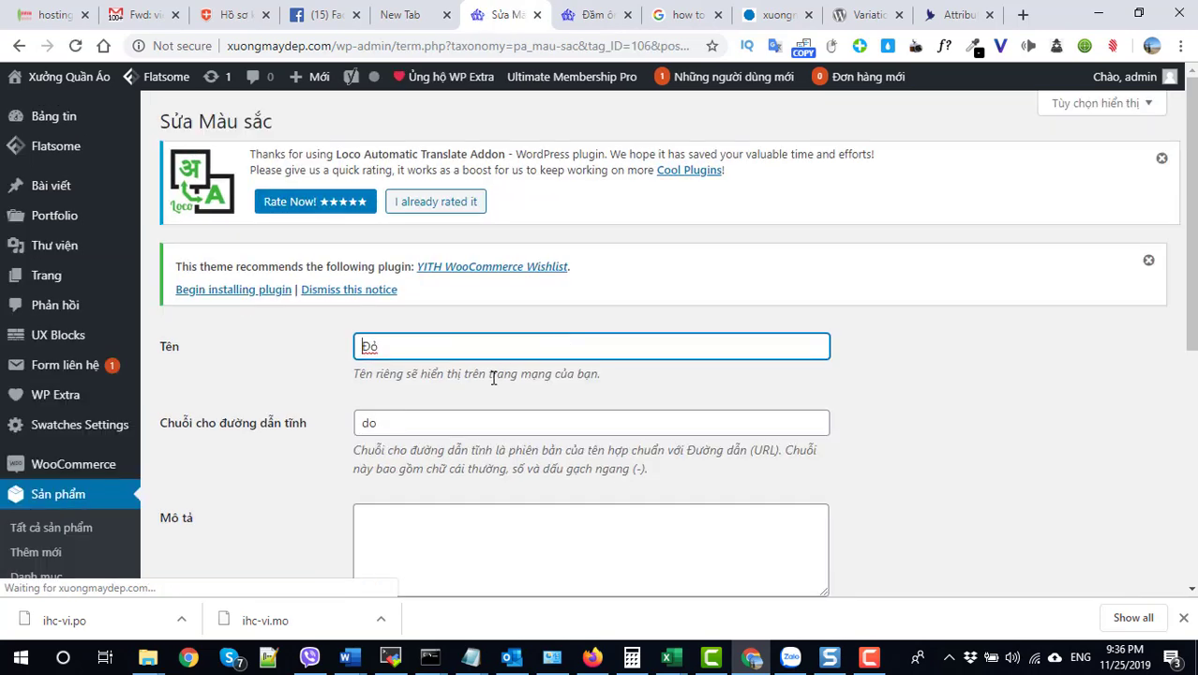
scroll(469, 380, "down", 4)
left_click(403, 337)
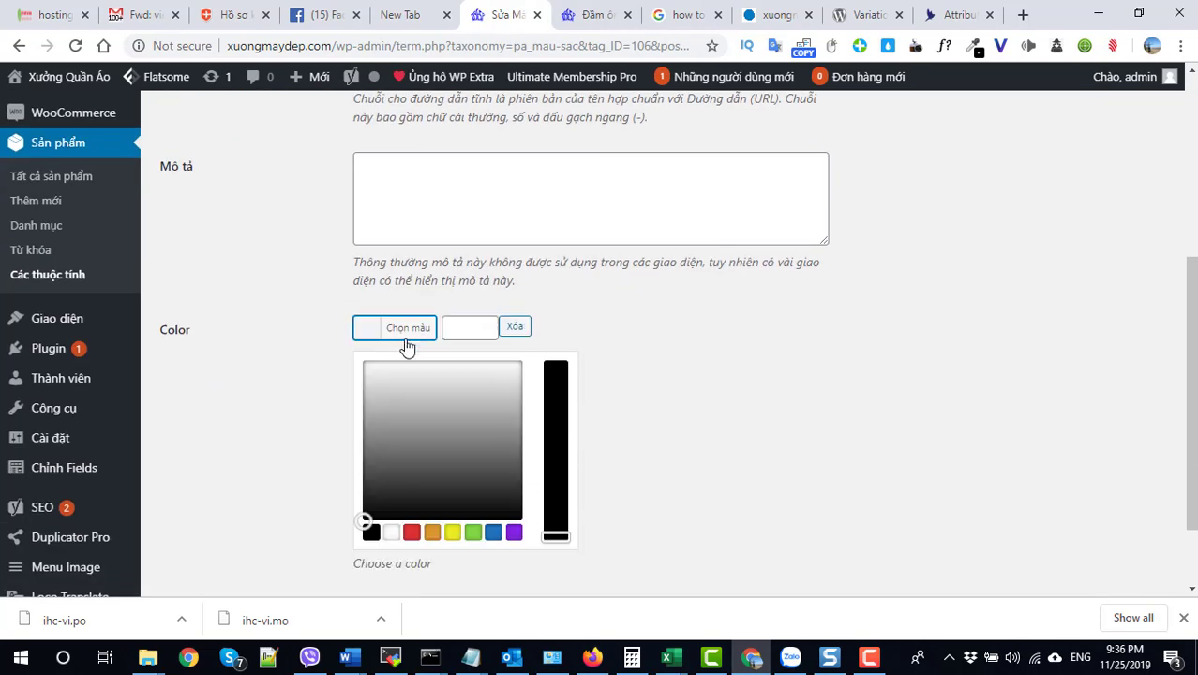
left_click(411, 533)
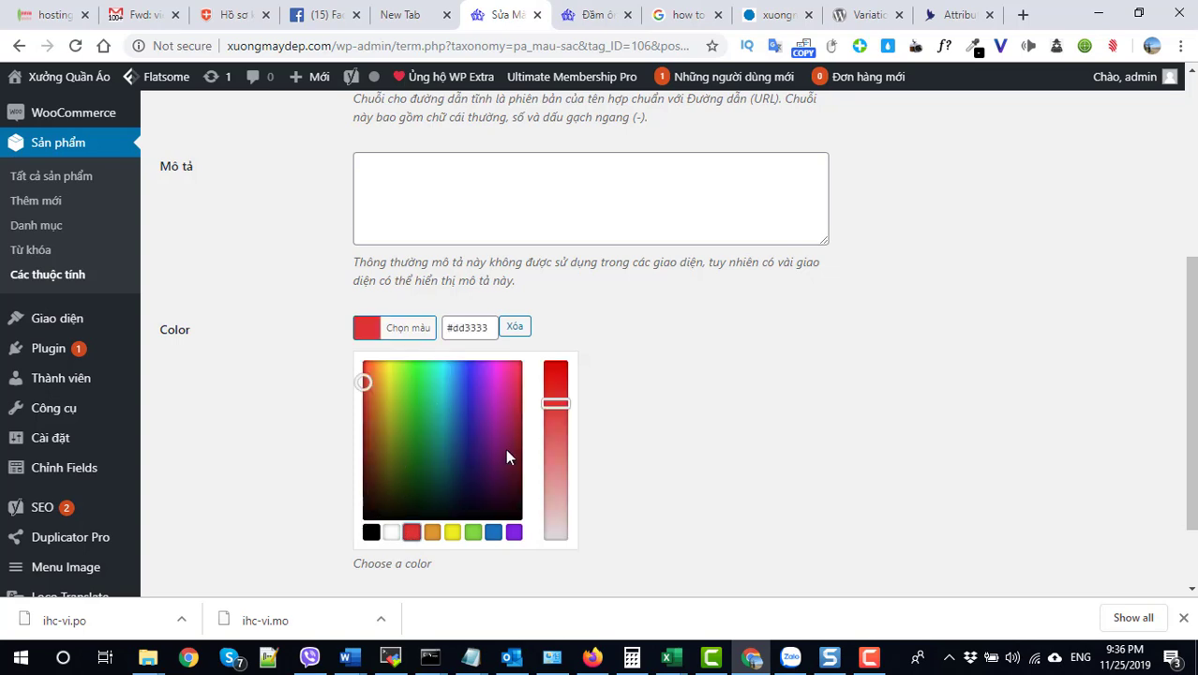
left_click_drag(548, 398, 554, 362)
left_click_drag(364, 383, 367, 360)
left_click(661, 352)
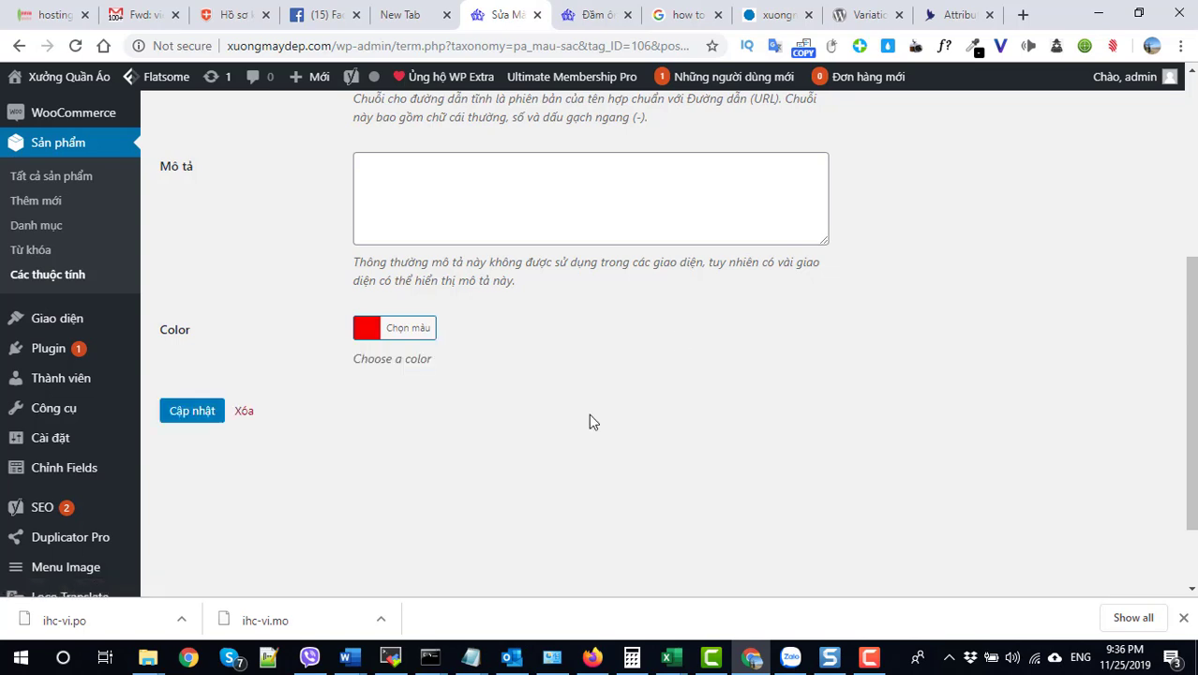
left_click(192, 412)
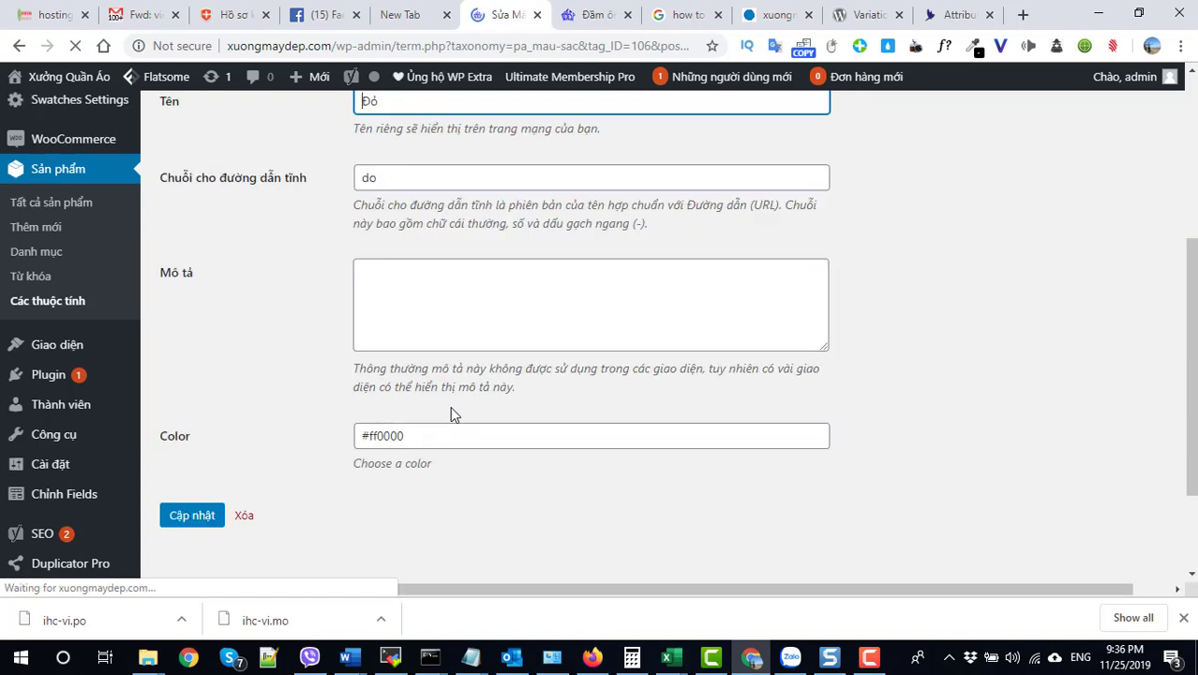
left_click(201, 511)
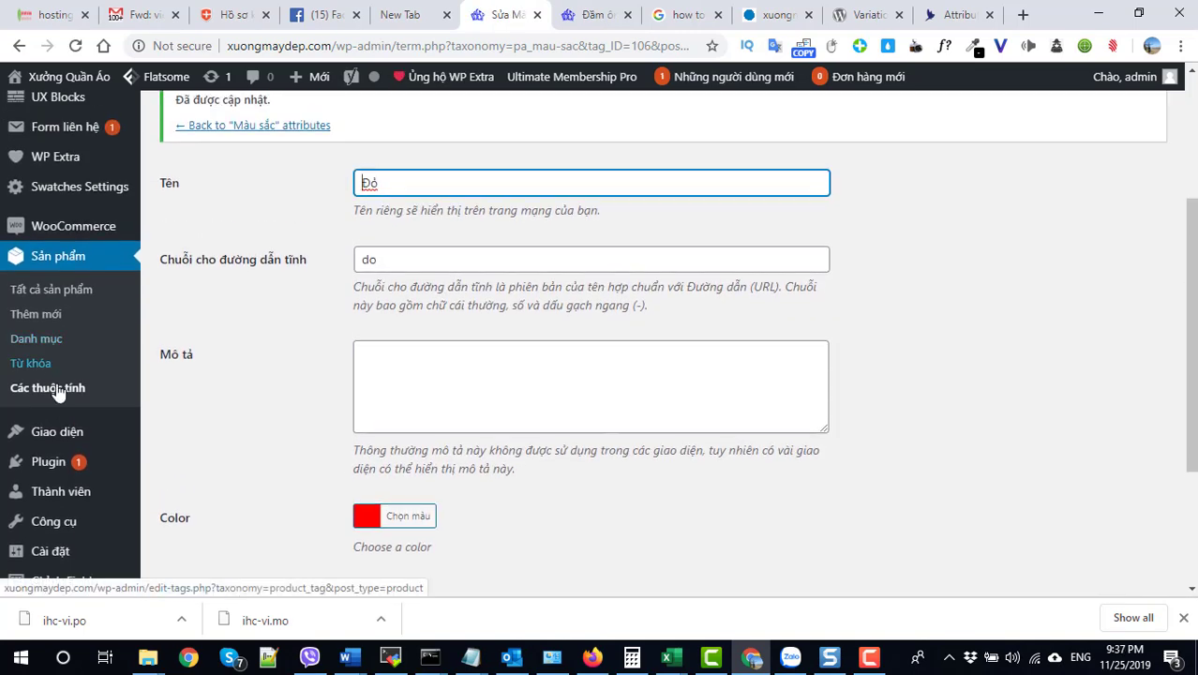
Set the swatch colour of the "Hồng" value of the Màu sắc attribute to pink #d8367c and update it
left_click(56, 396)
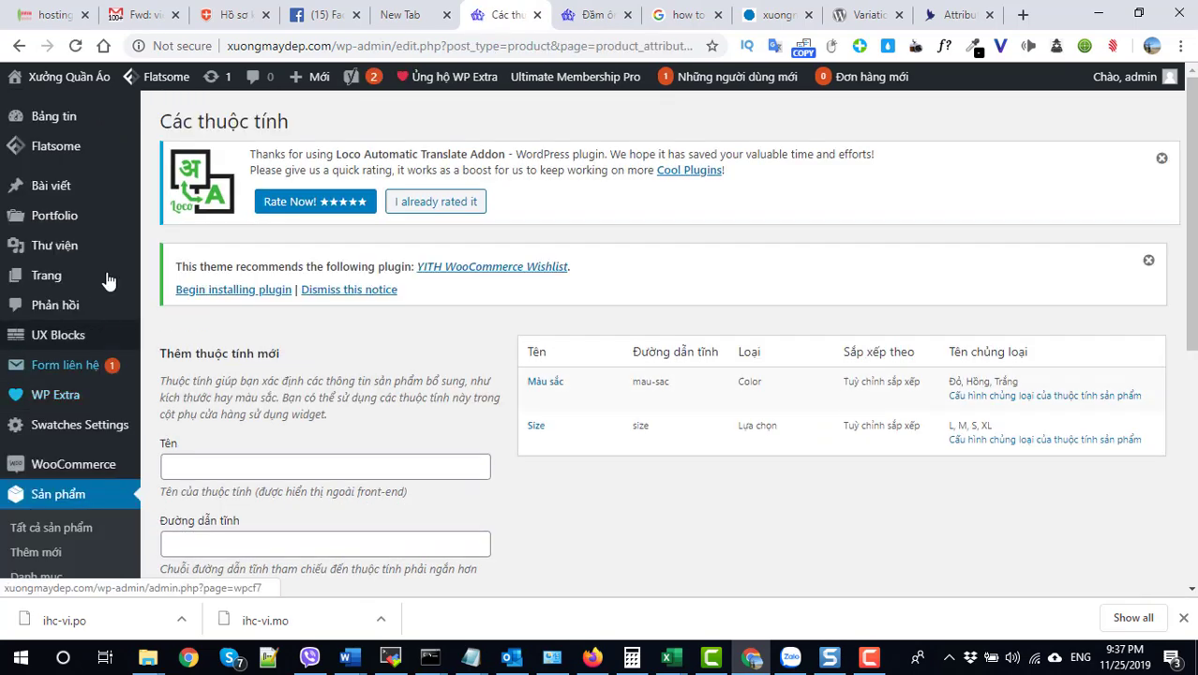
left_click(555, 382)
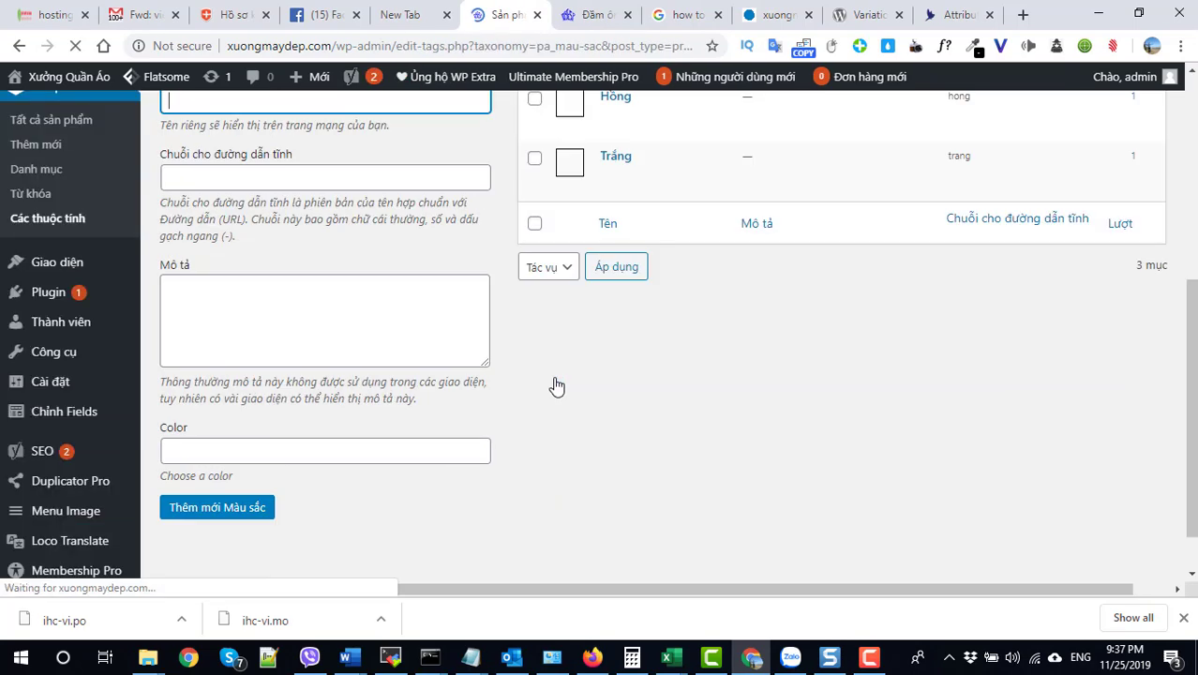
scroll(593, 300, "up", 2)
left_click(565, 281)
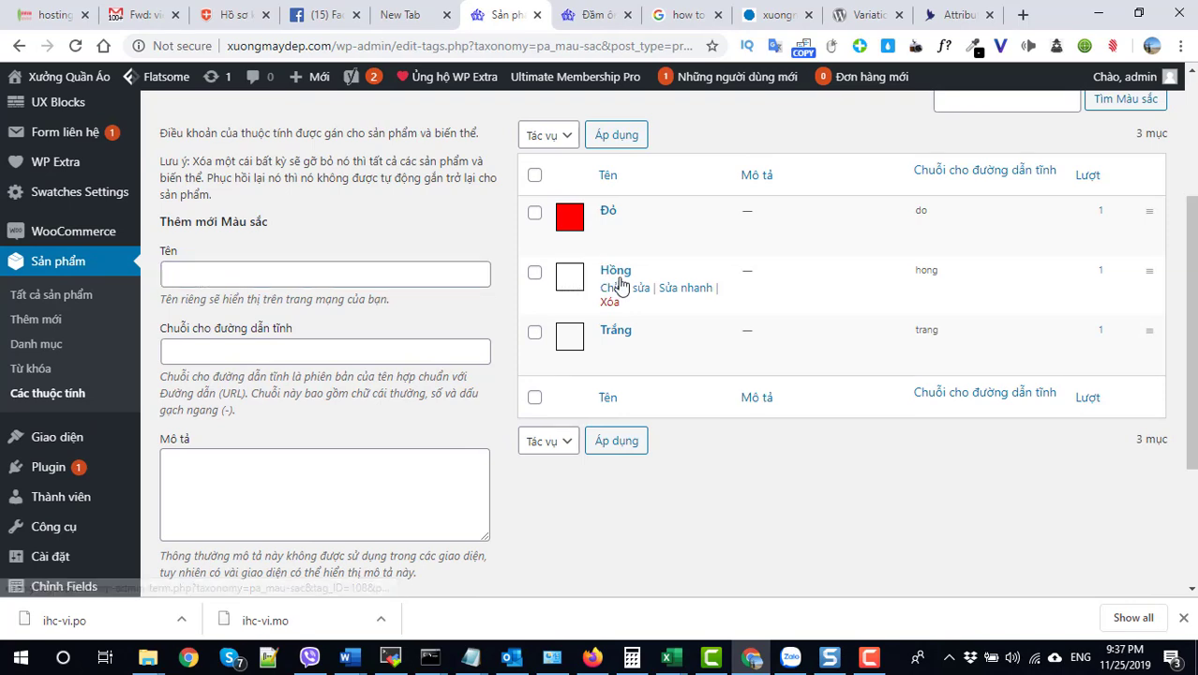
left_click(617, 277)
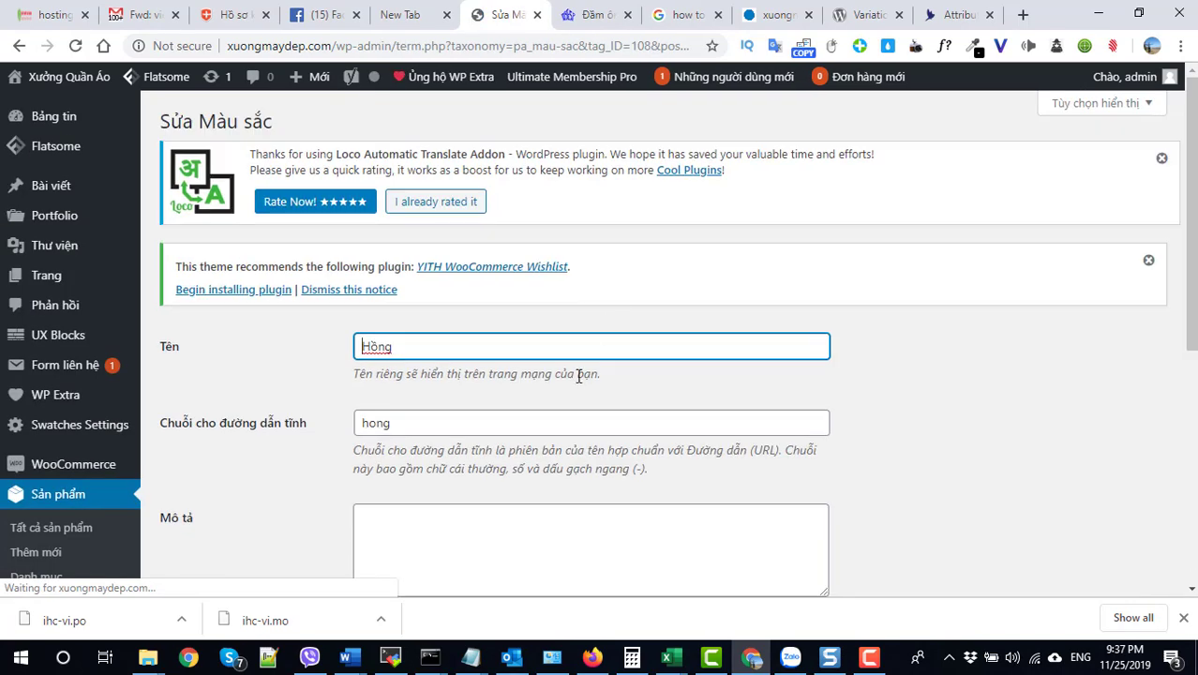
scroll(563, 375, "down", 5)
left_click(407, 245)
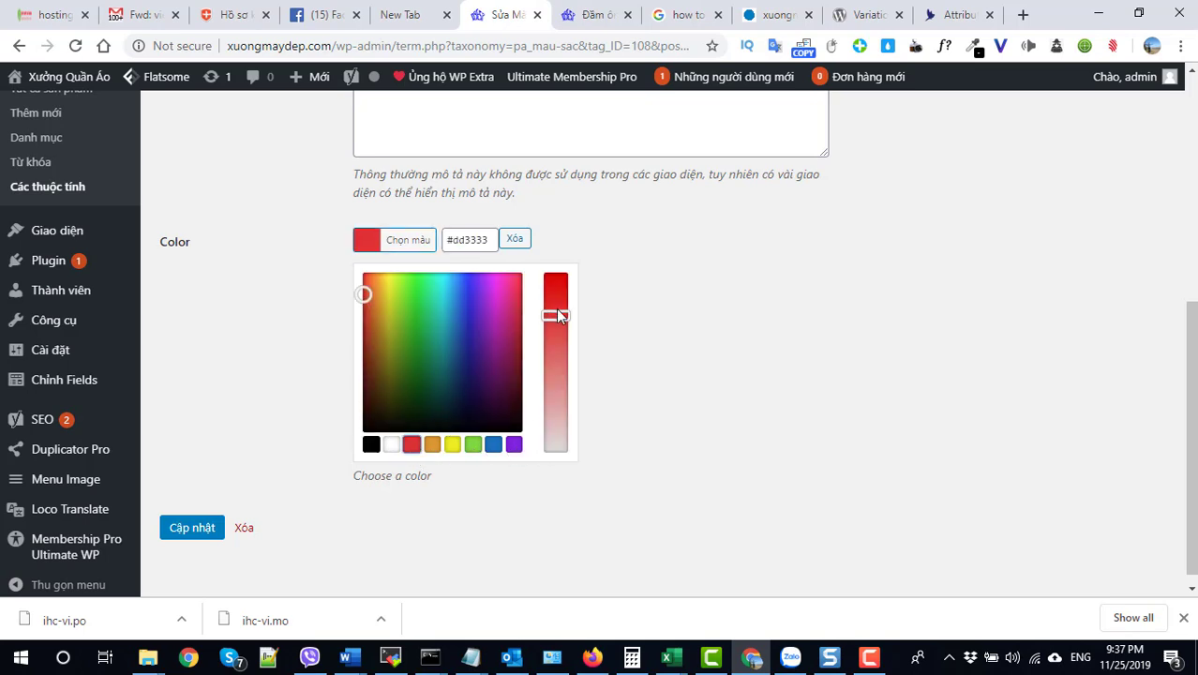
left_click_drag(560, 316, 563, 361)
mouse_move(509, 297)
left_mouse_down()
mouse_move(521, 277)
mouse_move(523, 295)
mouse_move(522, 279)
mouse_move(513, 289)
left_mouse_up()
left_click_drag(556, 354, 562, 319)
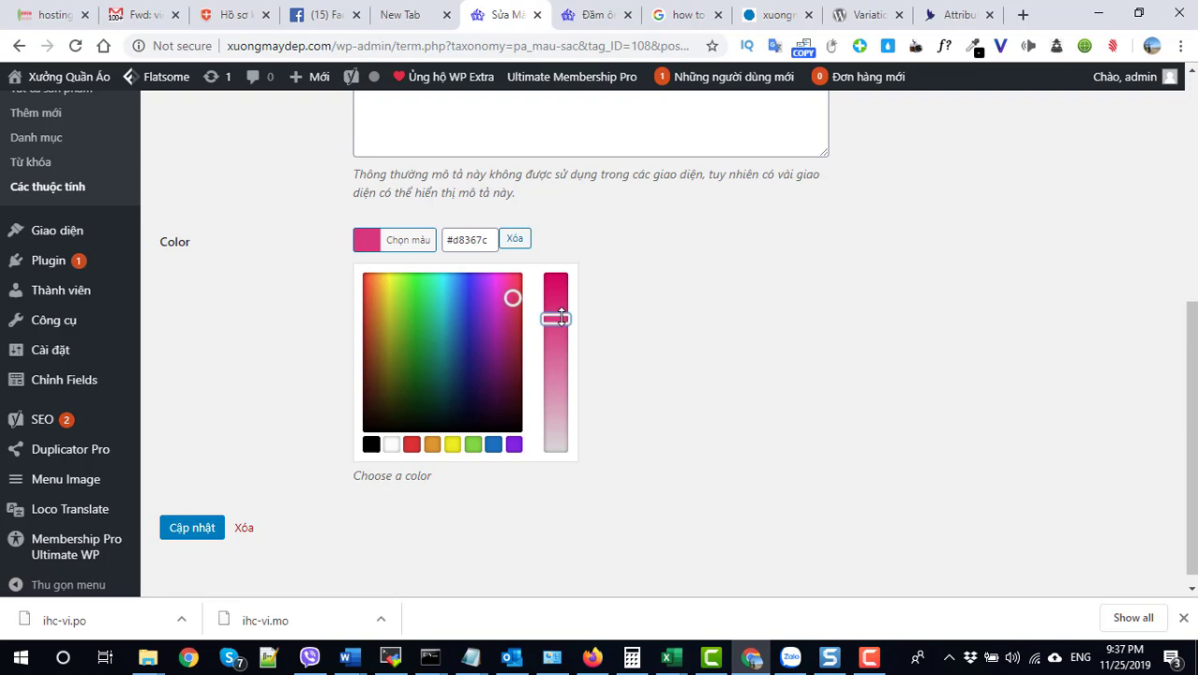
left_click(205, 528)
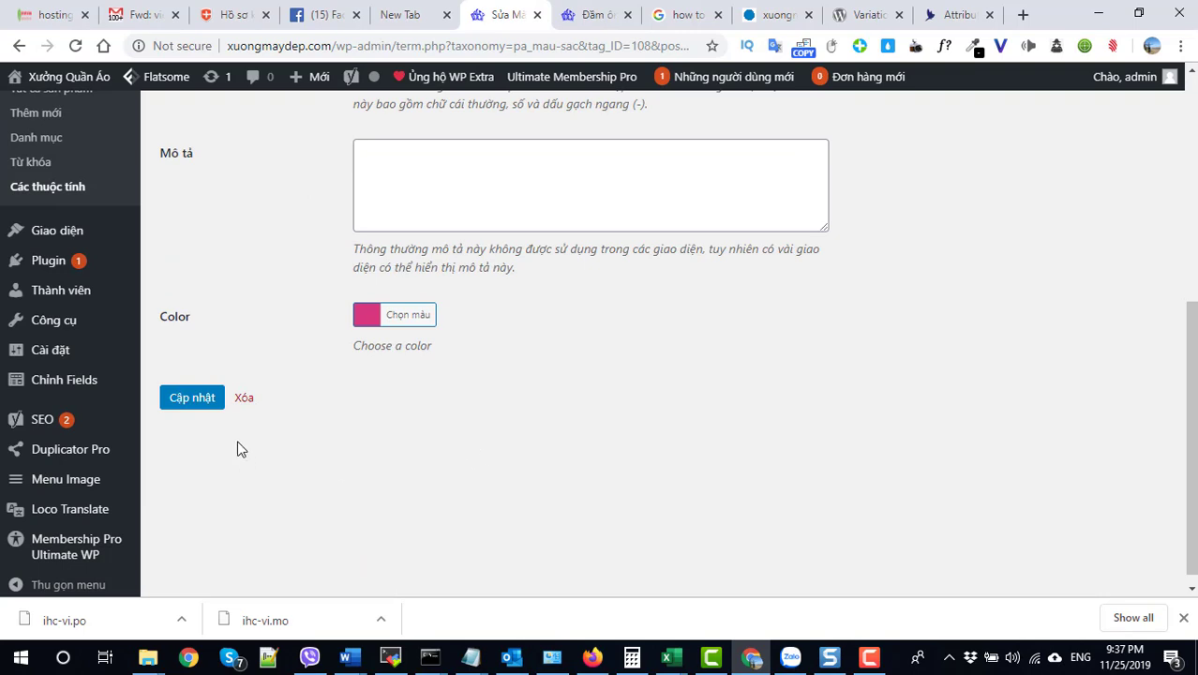
left_click(214, 400)
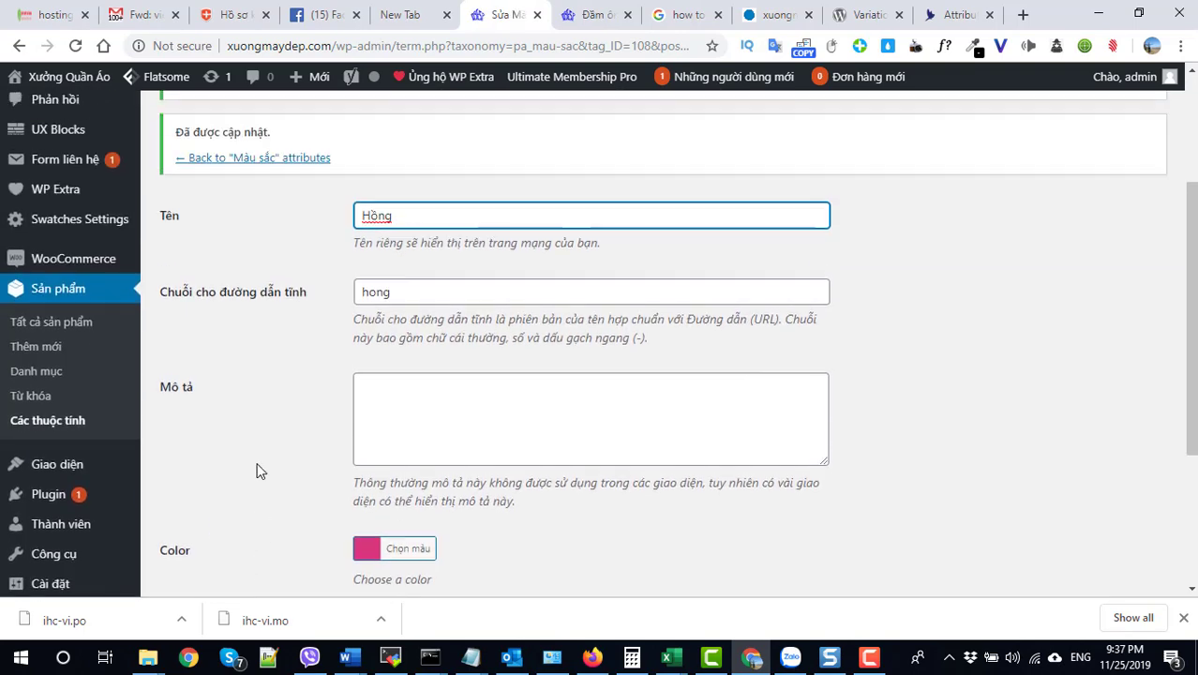
Set the swatch colour of the "Trắng" value of Màu sắc to white #ffffff, update it, and reload the product page
left_click(47, 476)
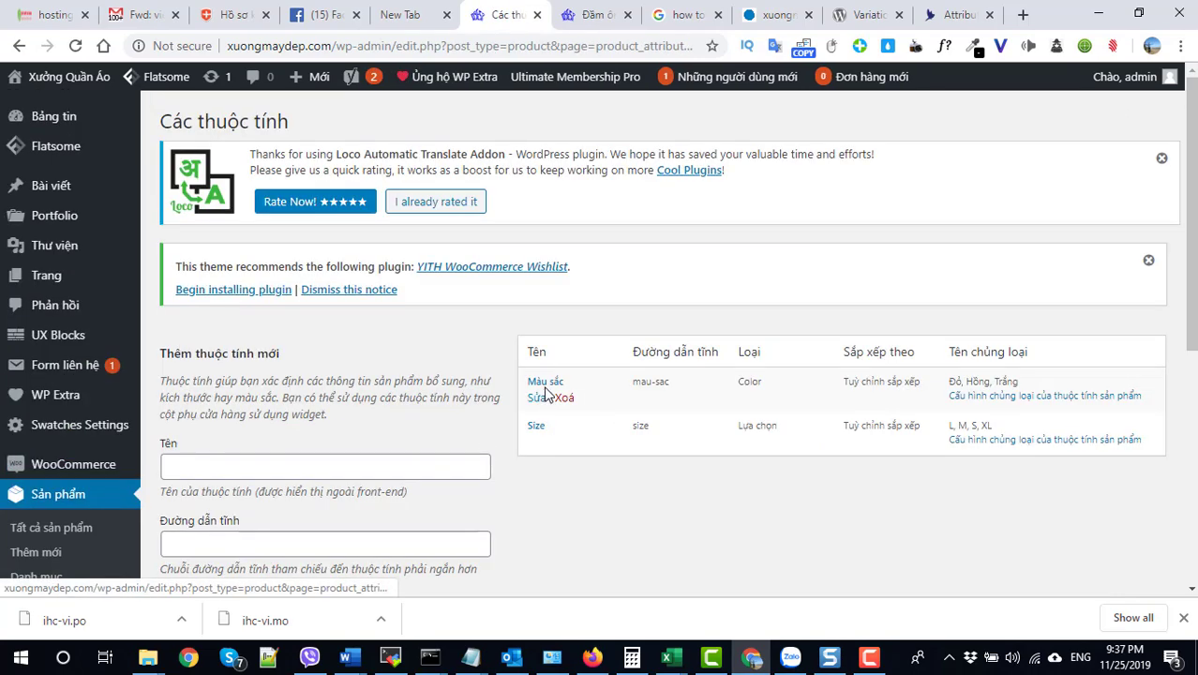
left_click(546, 383)
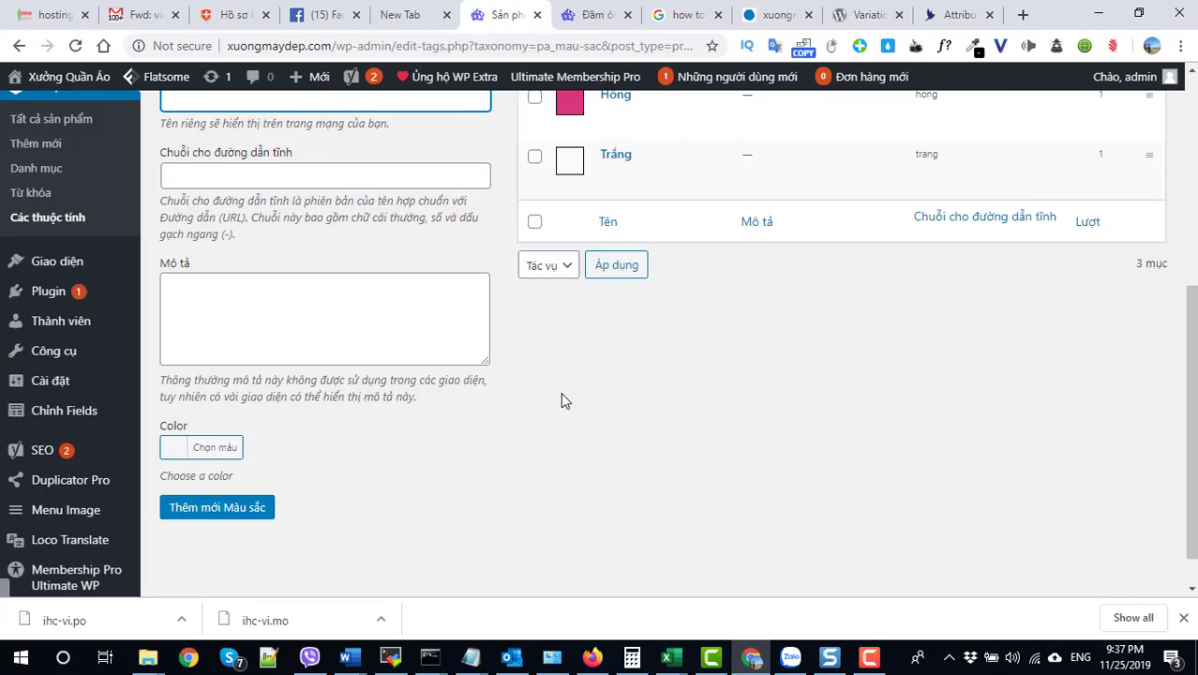
left_click(608, 246)
scroll(409, 314, "down", 5)
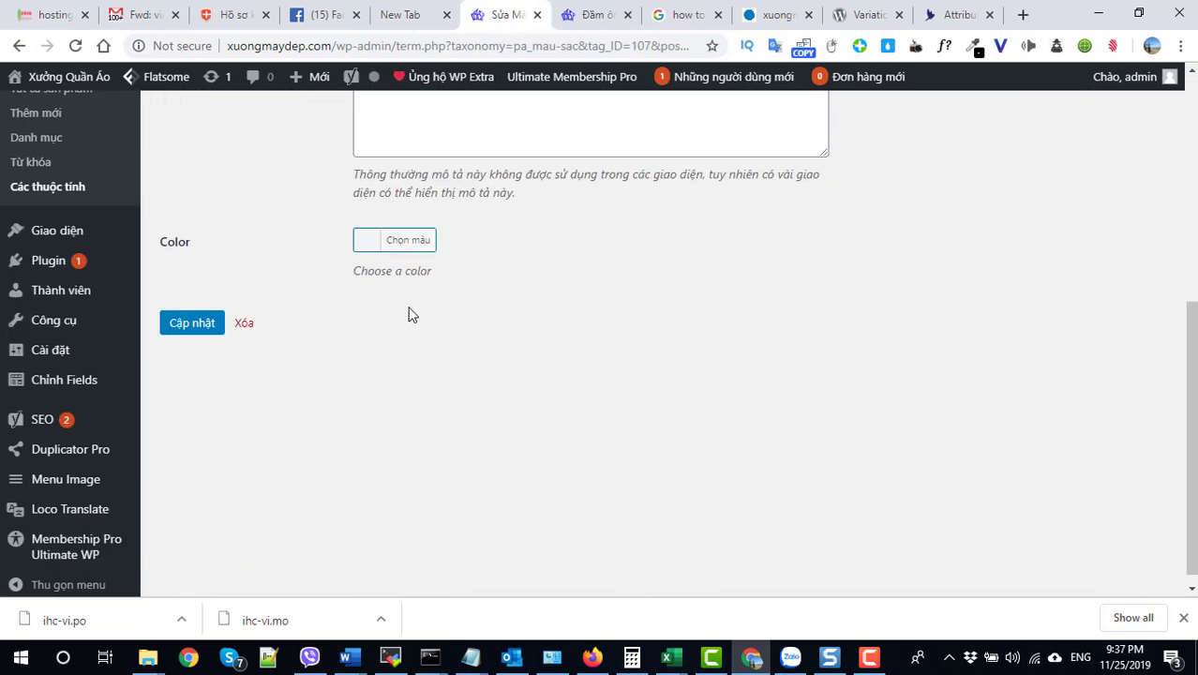
left_click(409, 246)
left_click(395, 445)
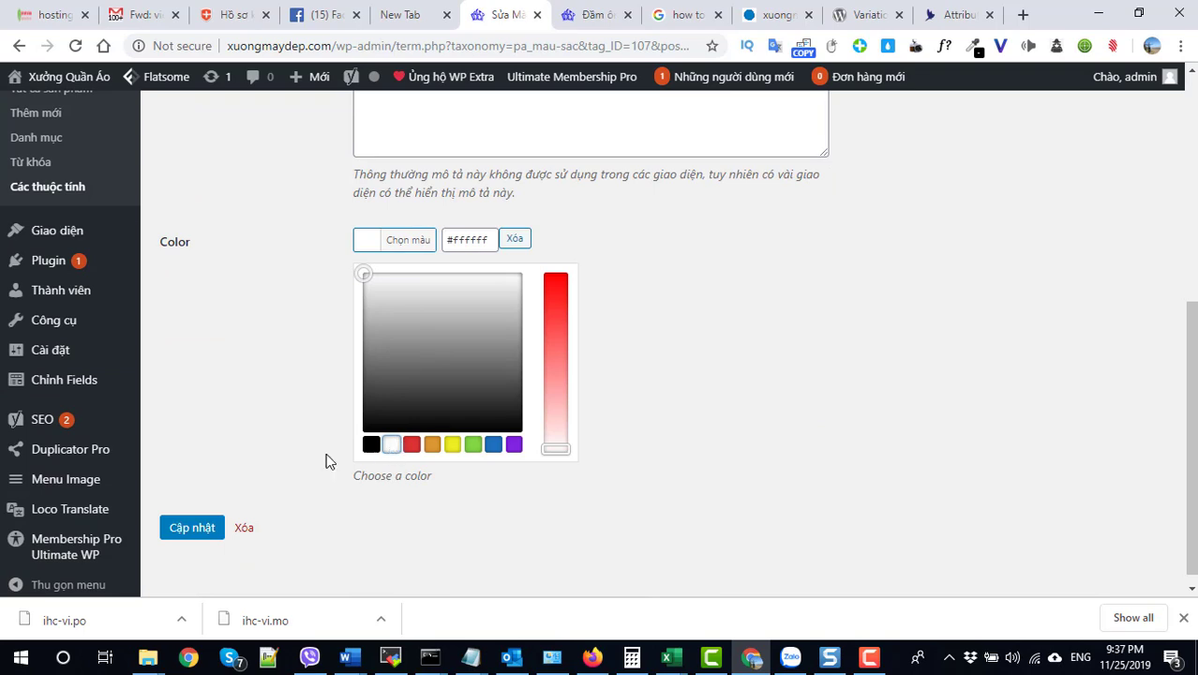
left_click(187, 534)
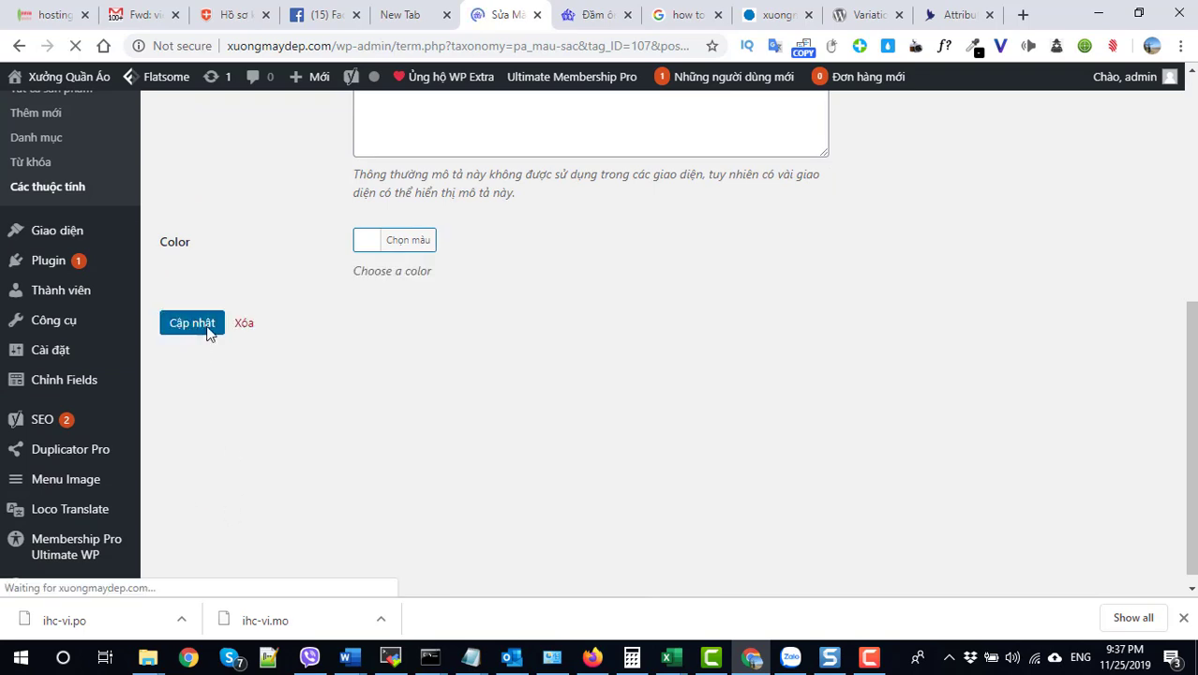
left_click(177, 510)
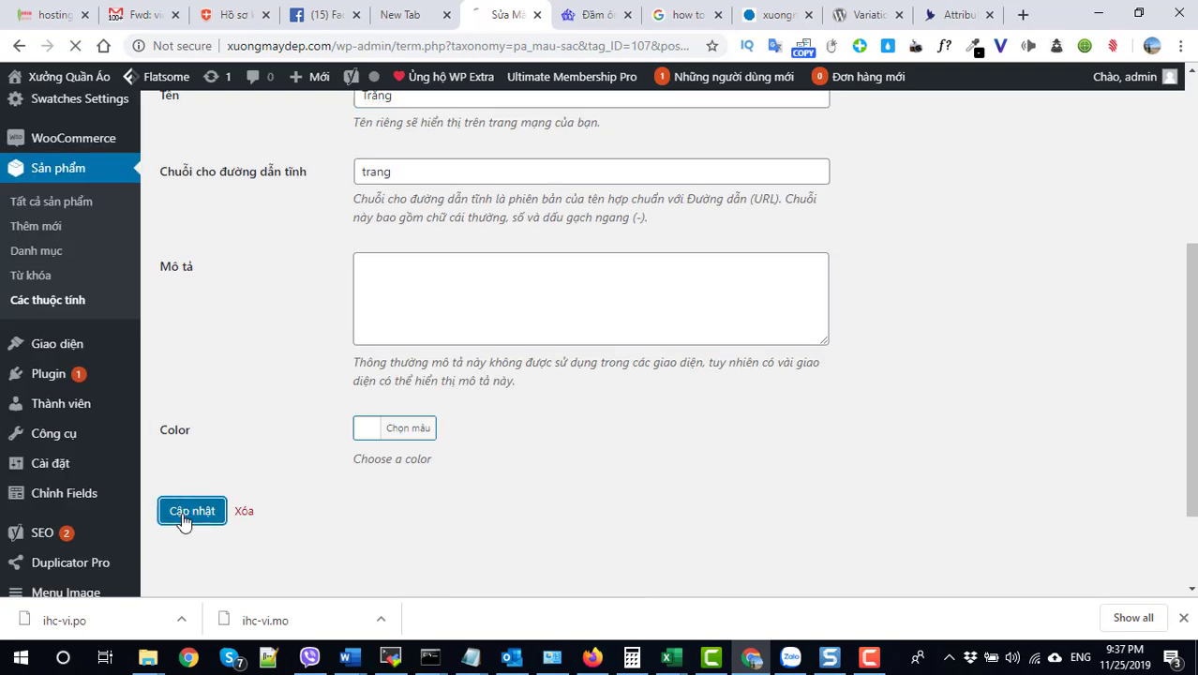
left_click(586, 24)
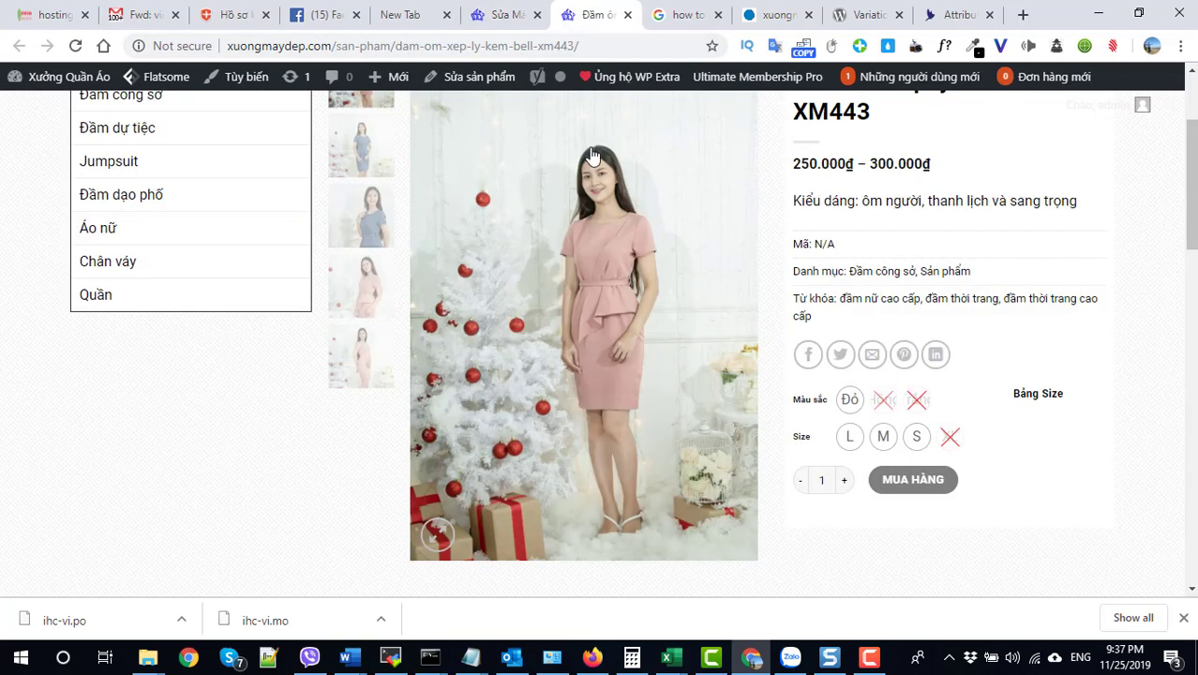
left_click(76, 46)
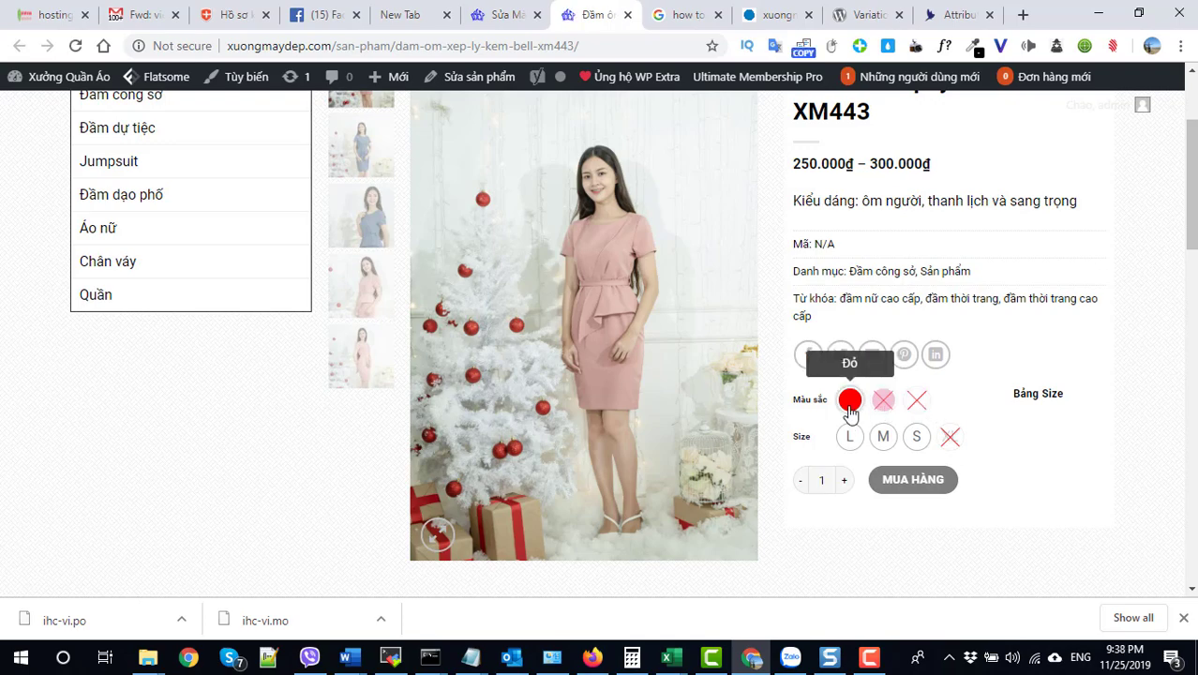
Open the Swatches Settings and look through the shape, Style and Advanced options
left_click(502, 15)
key("Return")
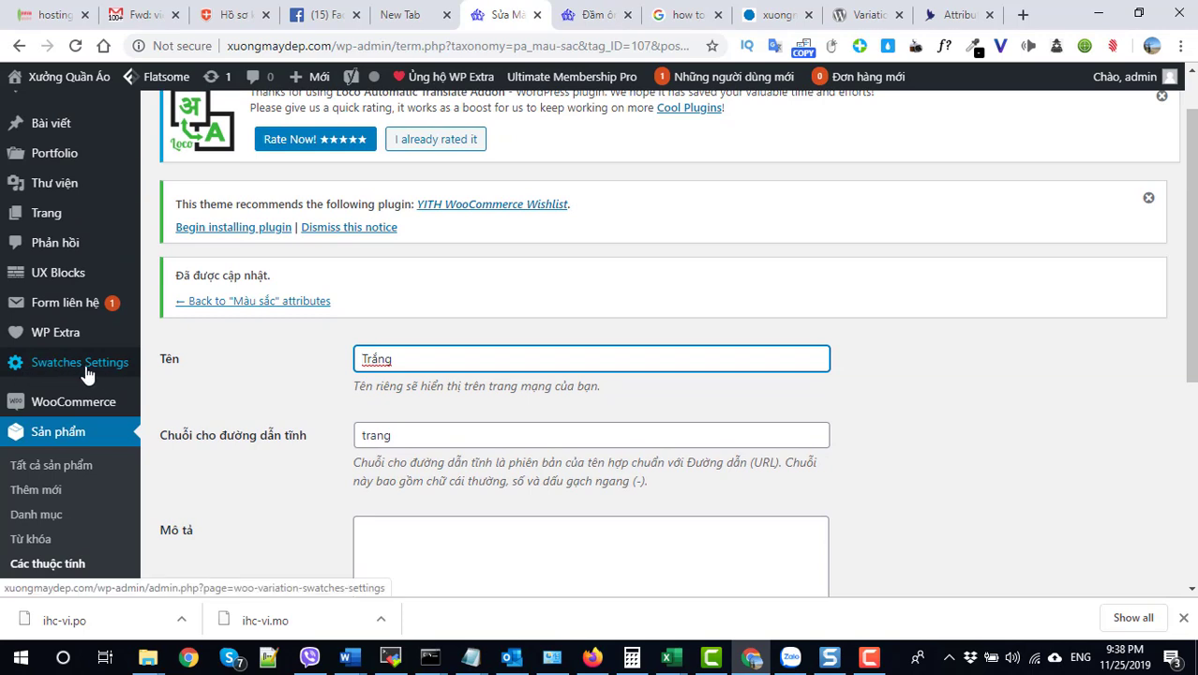
left_click(84, 373)
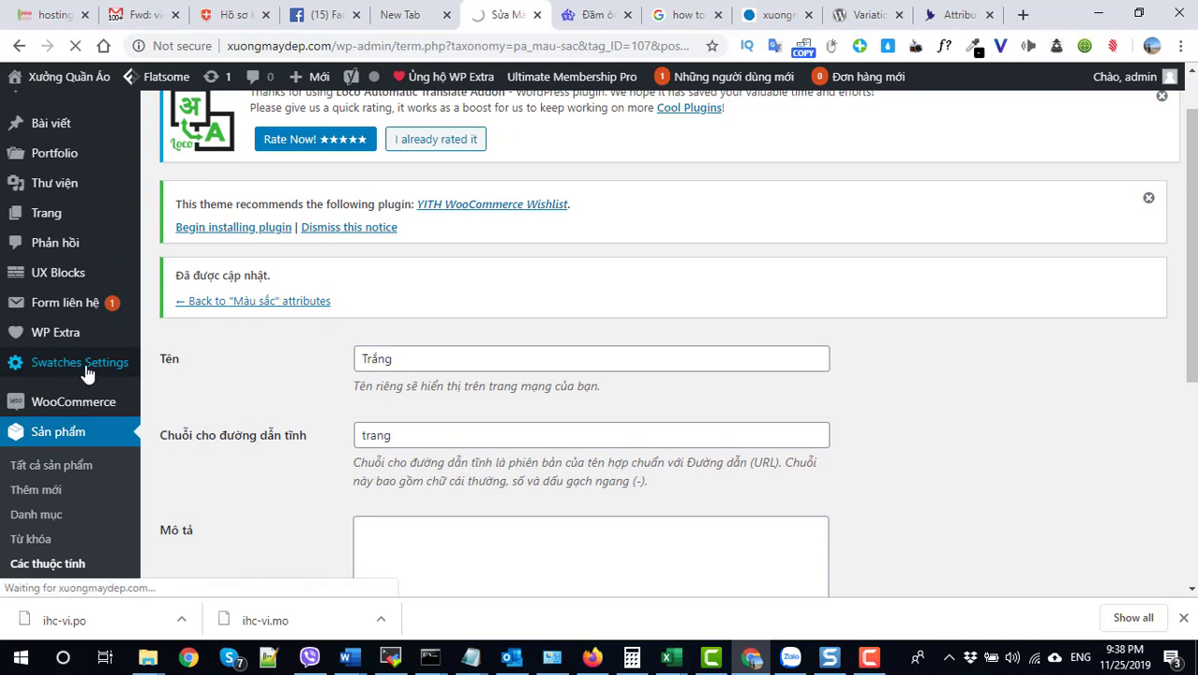
scroll(469, 441, "down", 2)
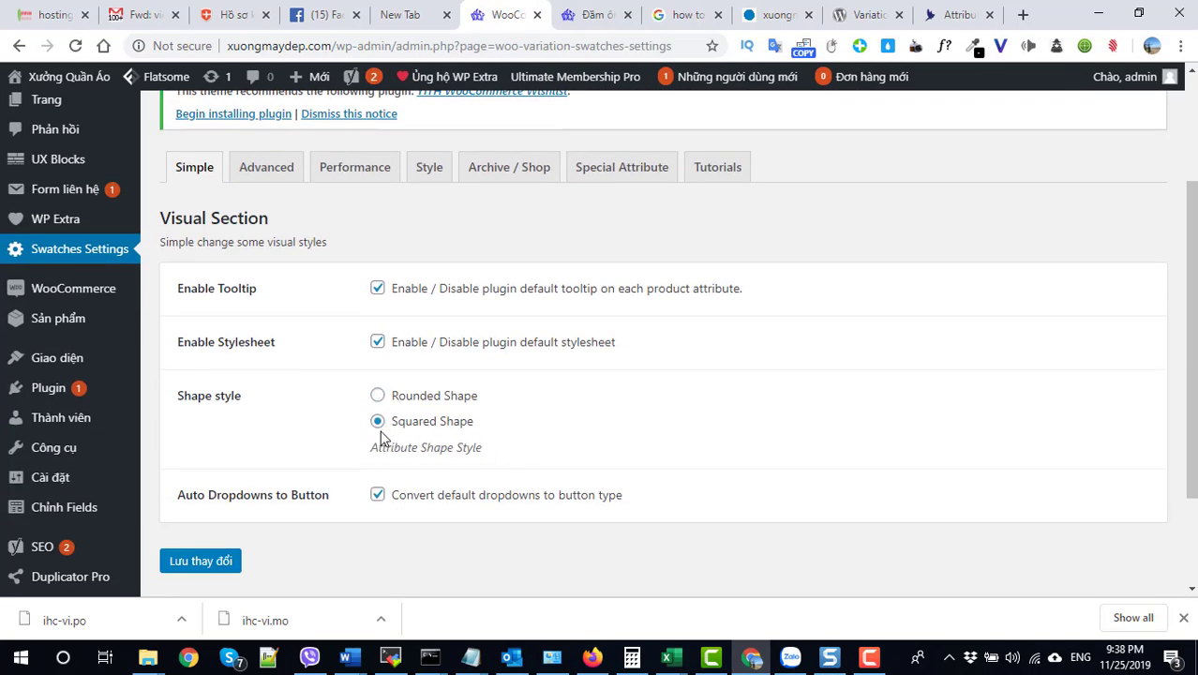
left_click(378, 397)
left_click(430, 177)
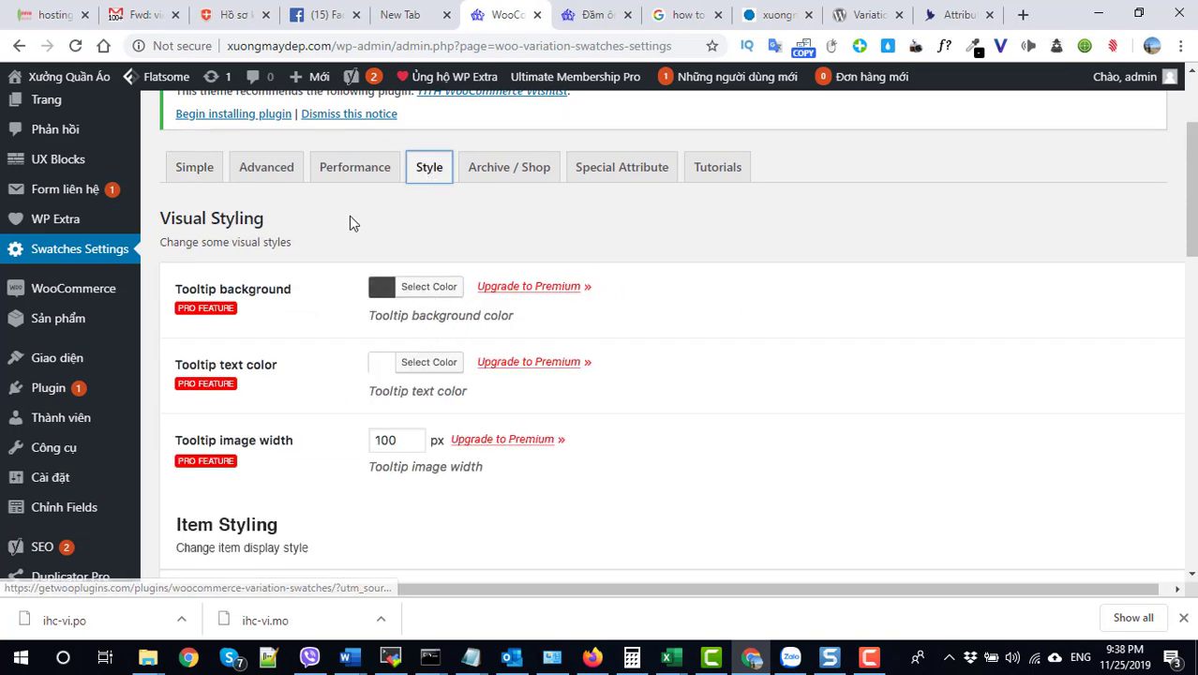
left_click(250, 170)
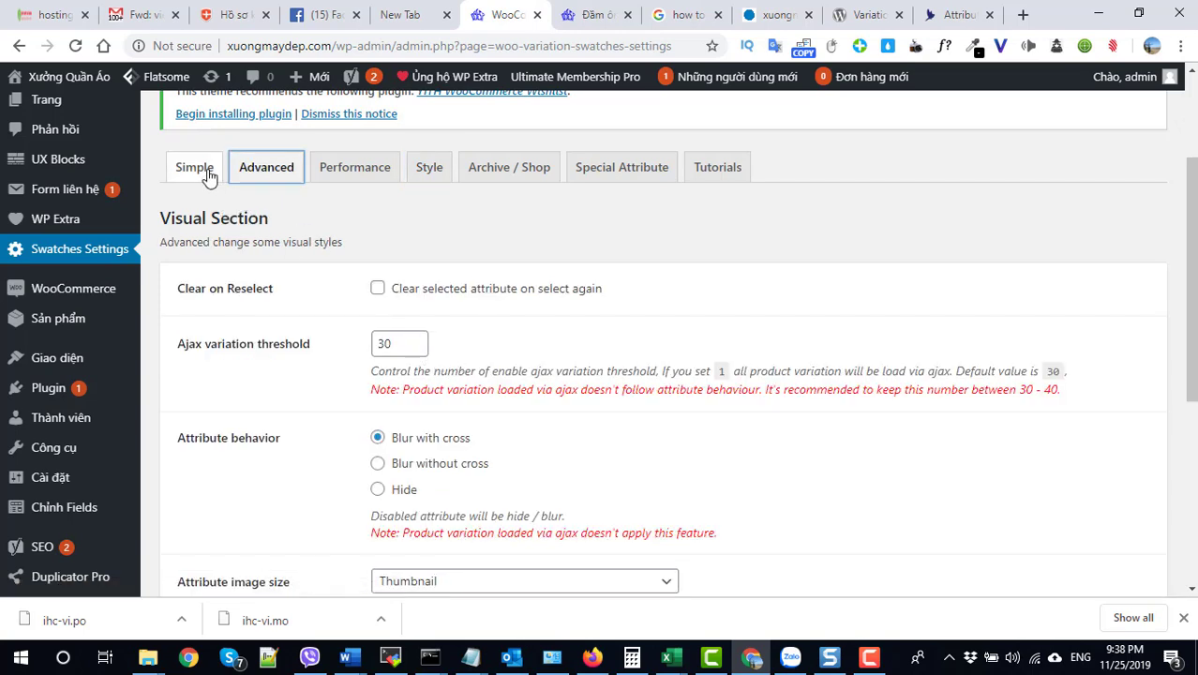
Save the swatch shape style as Squared Shape and reload the product page to check the swatches
left_click(200, 169)
left_click(379, 397)
left_click(379, 422)
left_click(206, 563)
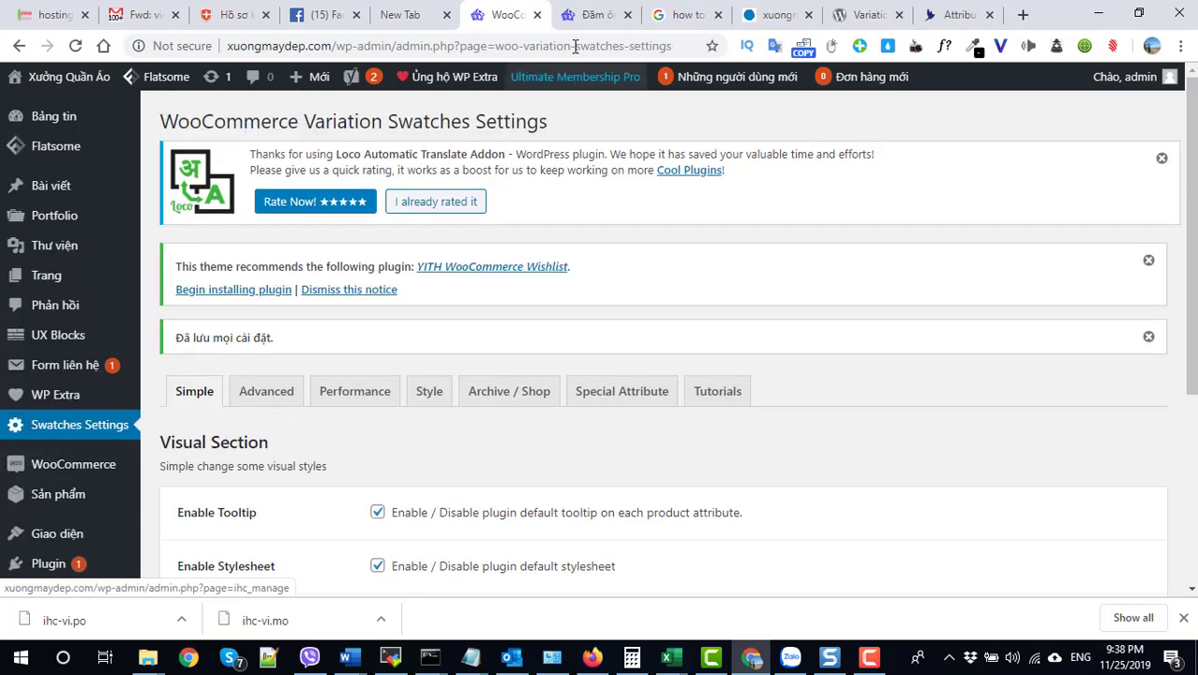
left_click(594, 15)
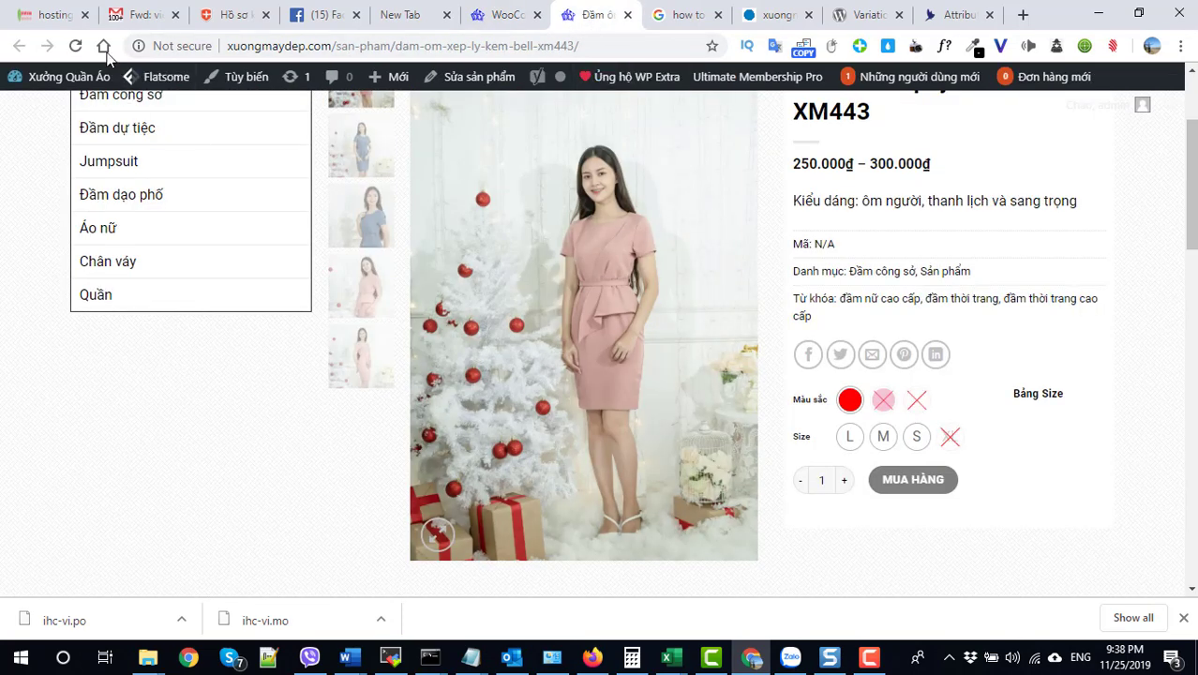
left_click(77, 49)
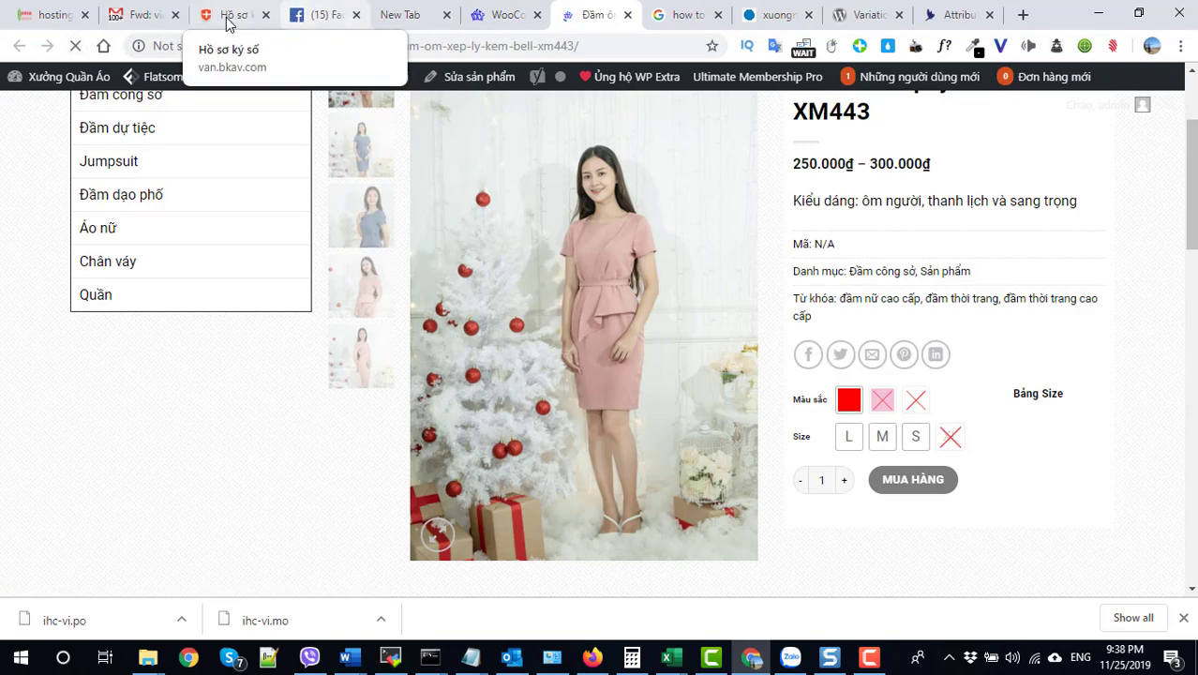
Set the swatch shape style back to Rounded Shape, save the settings, and reload the product page
left_click(507, 23)
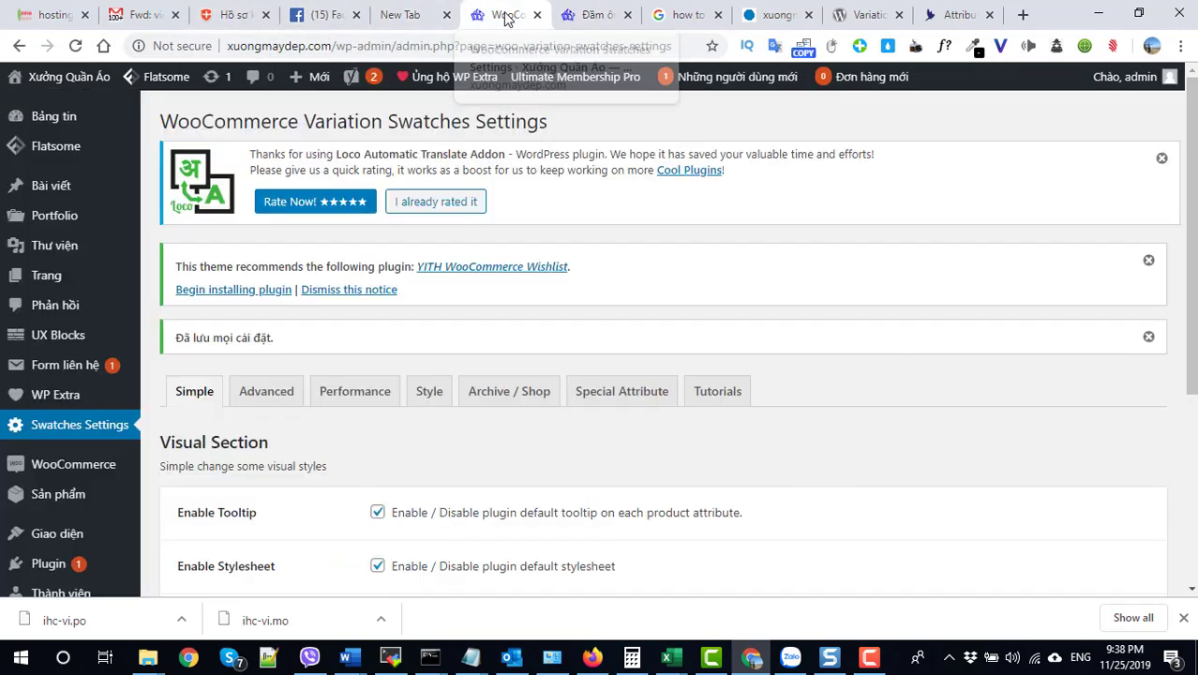
scroll(456, 353, "down", 3)
left_click(378, 357)
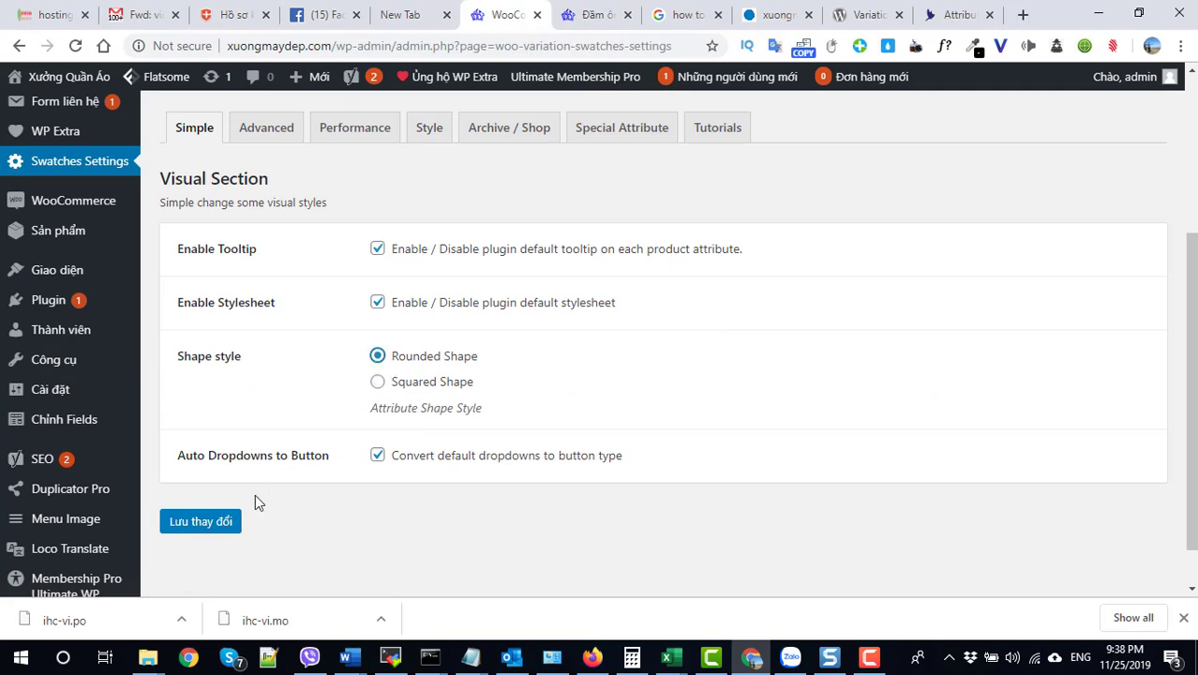
left_click(215, 525)
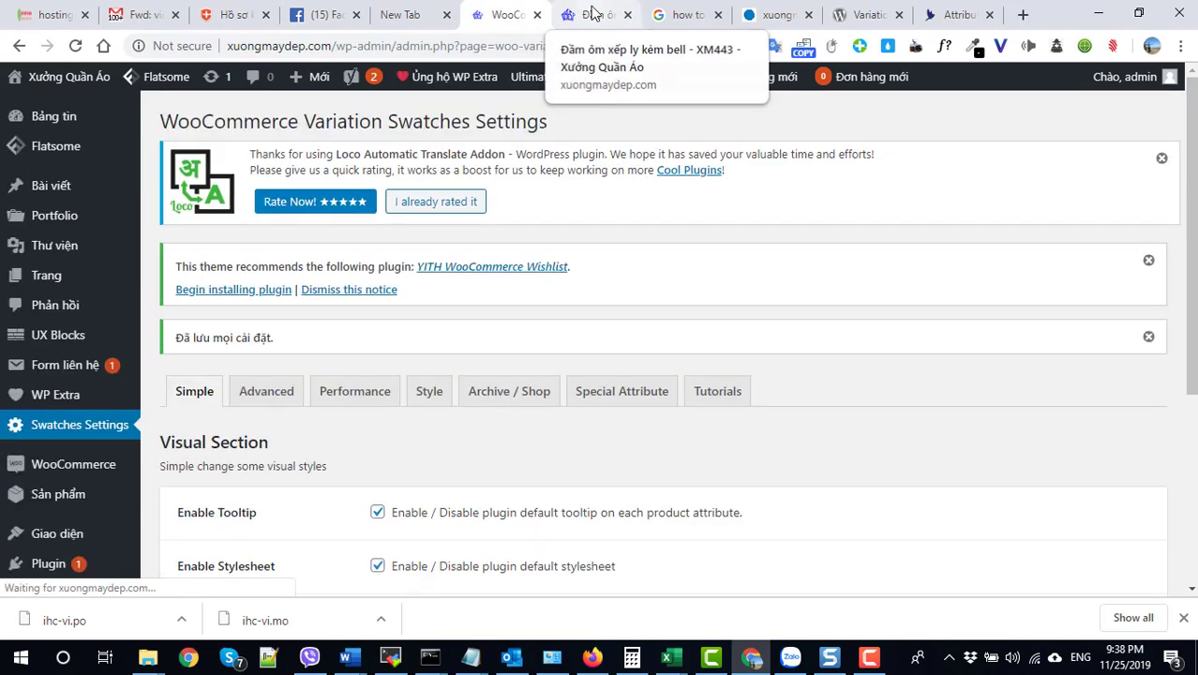
left_click(591, 14)
left_click(75, 45)
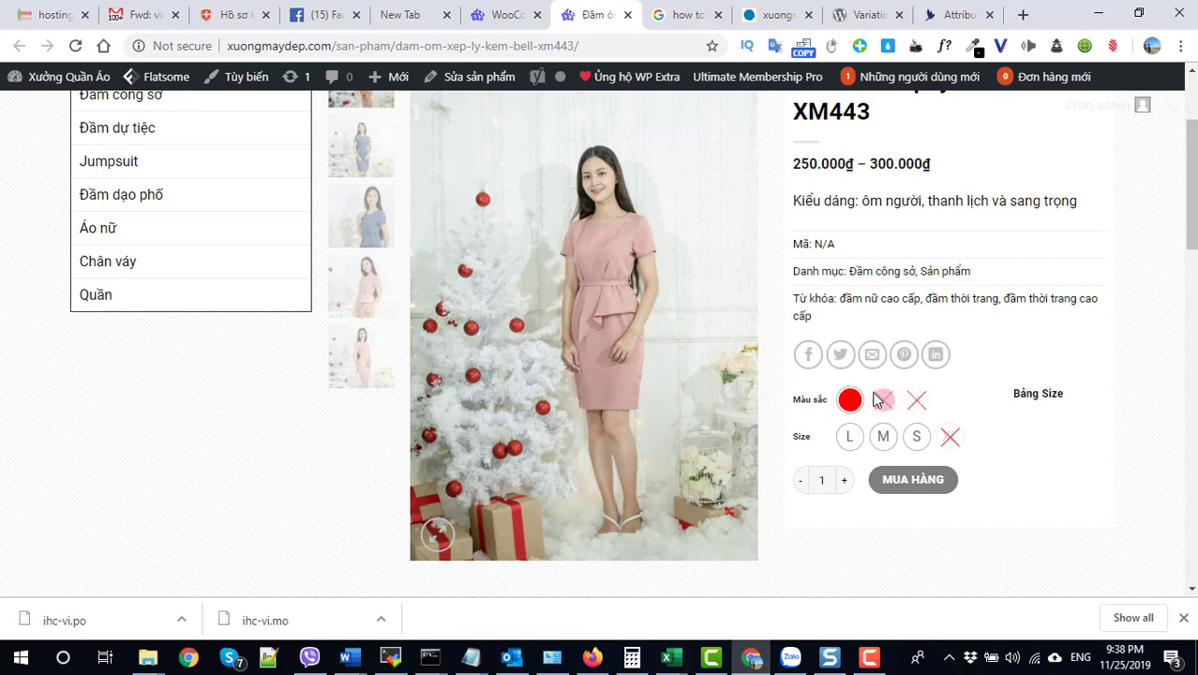
Select size M and colour Đỏ on the product page and check the price of that variation
left_click(884, 439)
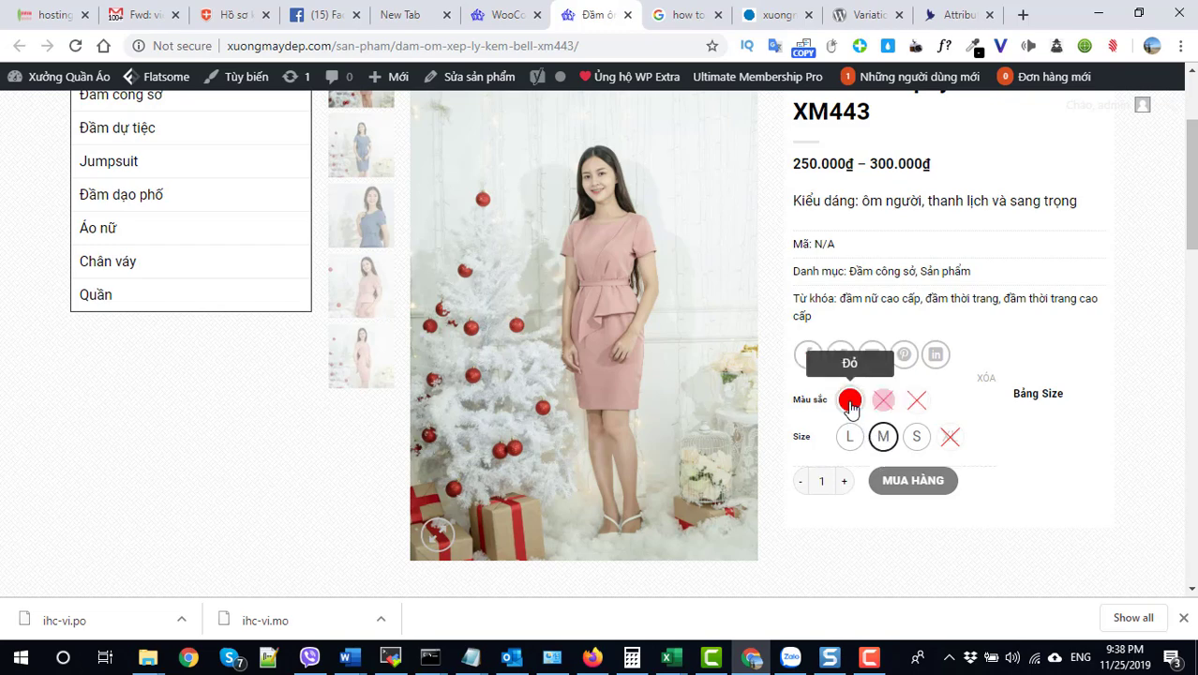
left_click(851, 403)
left_click_drag(836, 481, 812, 480)
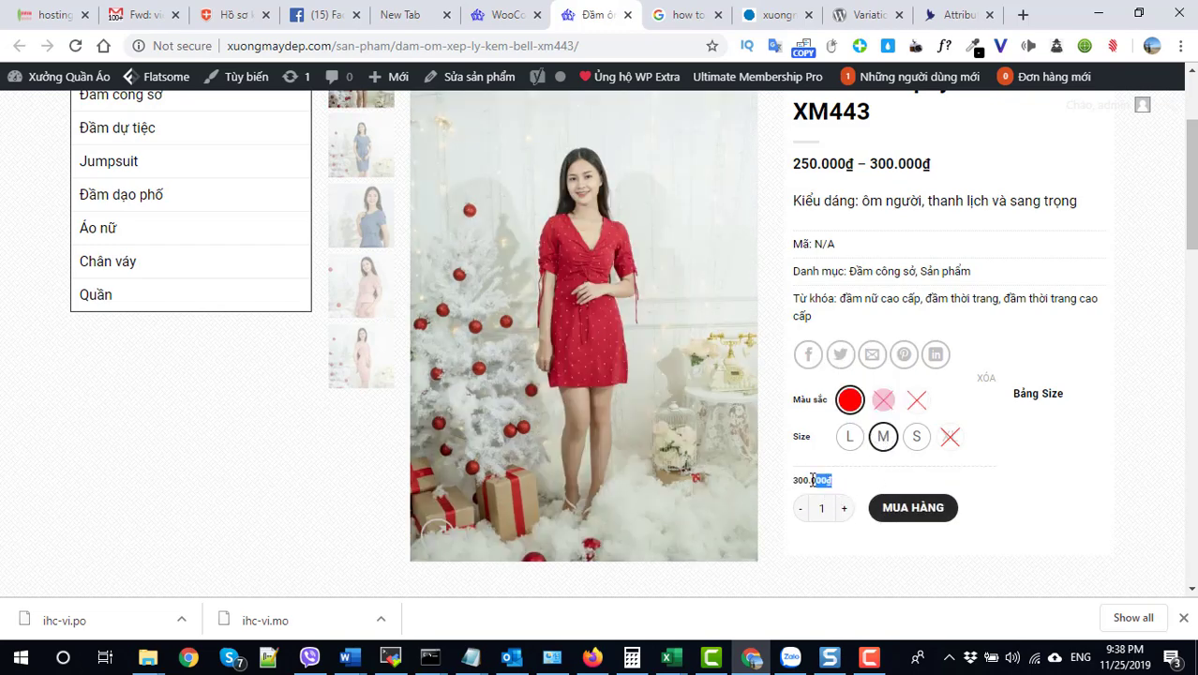
Add the dress to the cart in size S and open the cart to review its contents
left_click(915, 439)
left_click(898, 519)
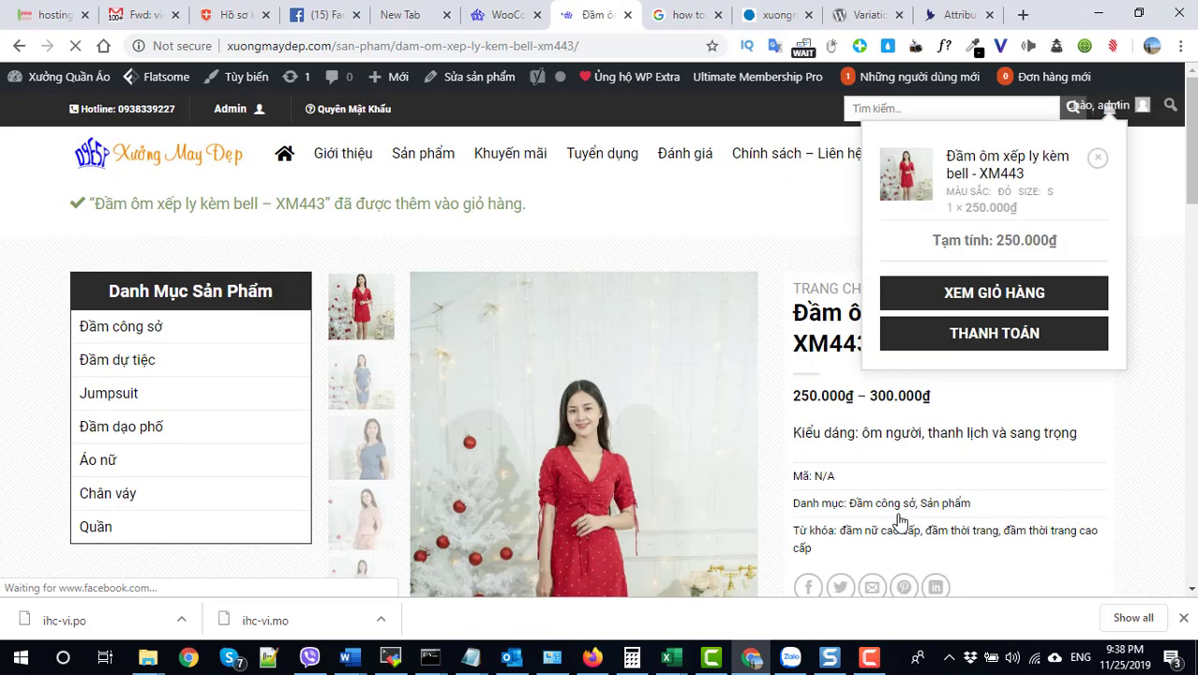
left_click(942, 296)
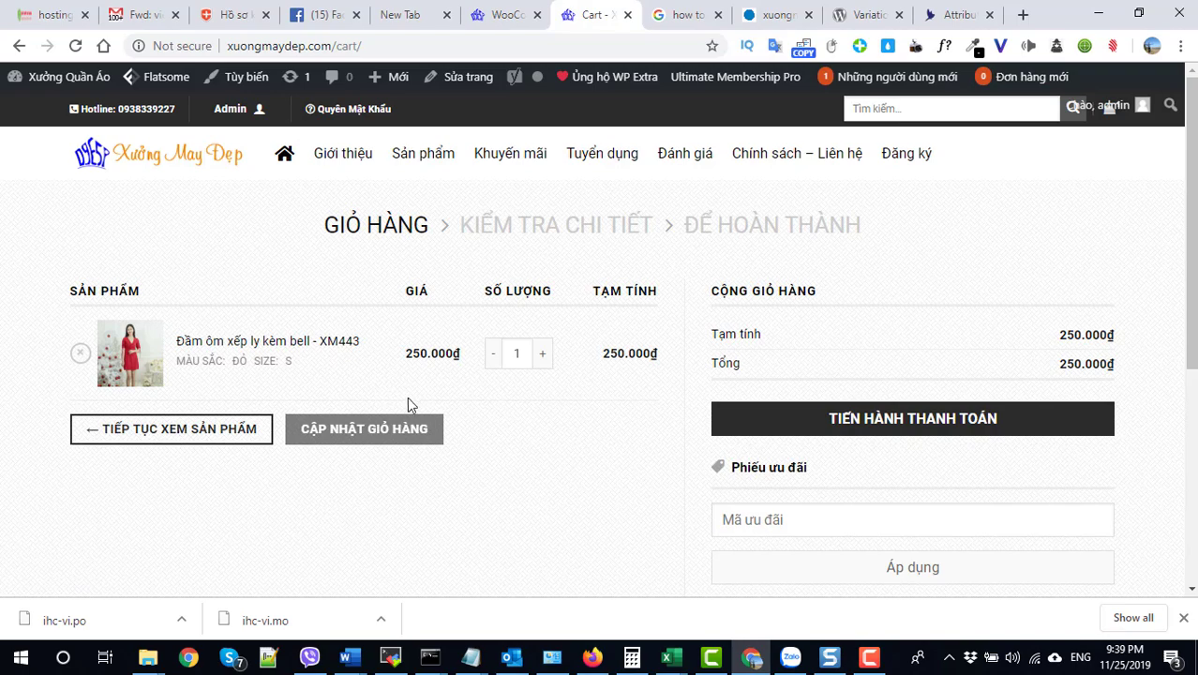
scroll(427, 410, "down", 2)
scroll(428, 414, "up", 2)
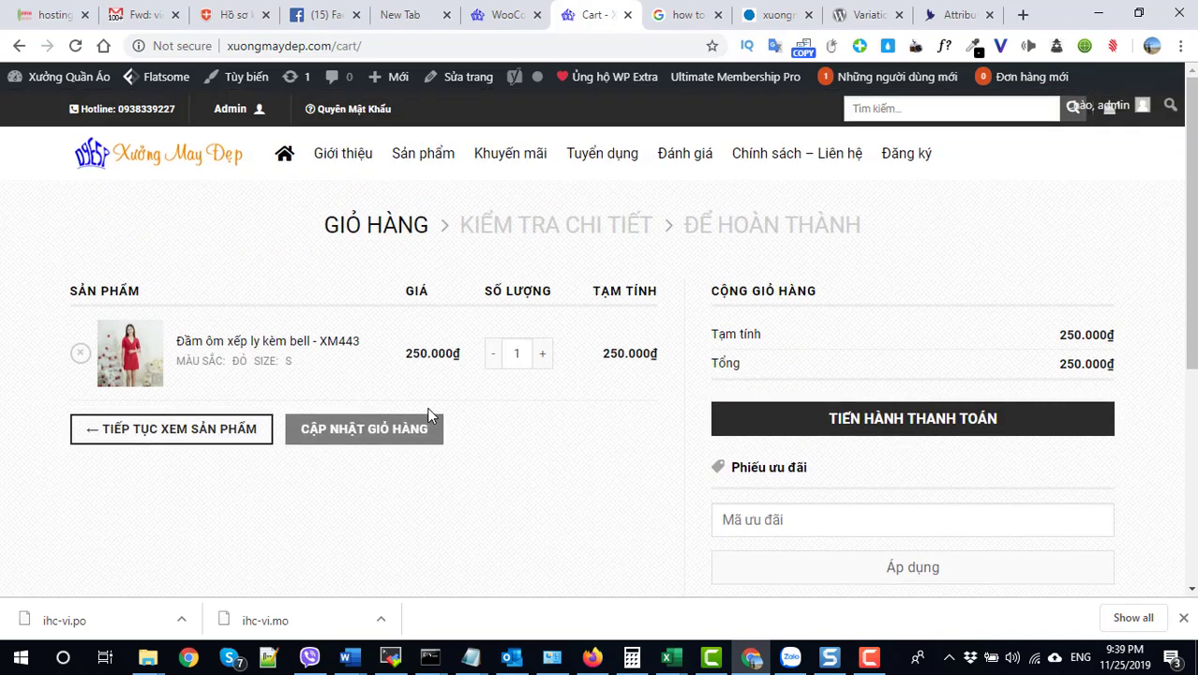